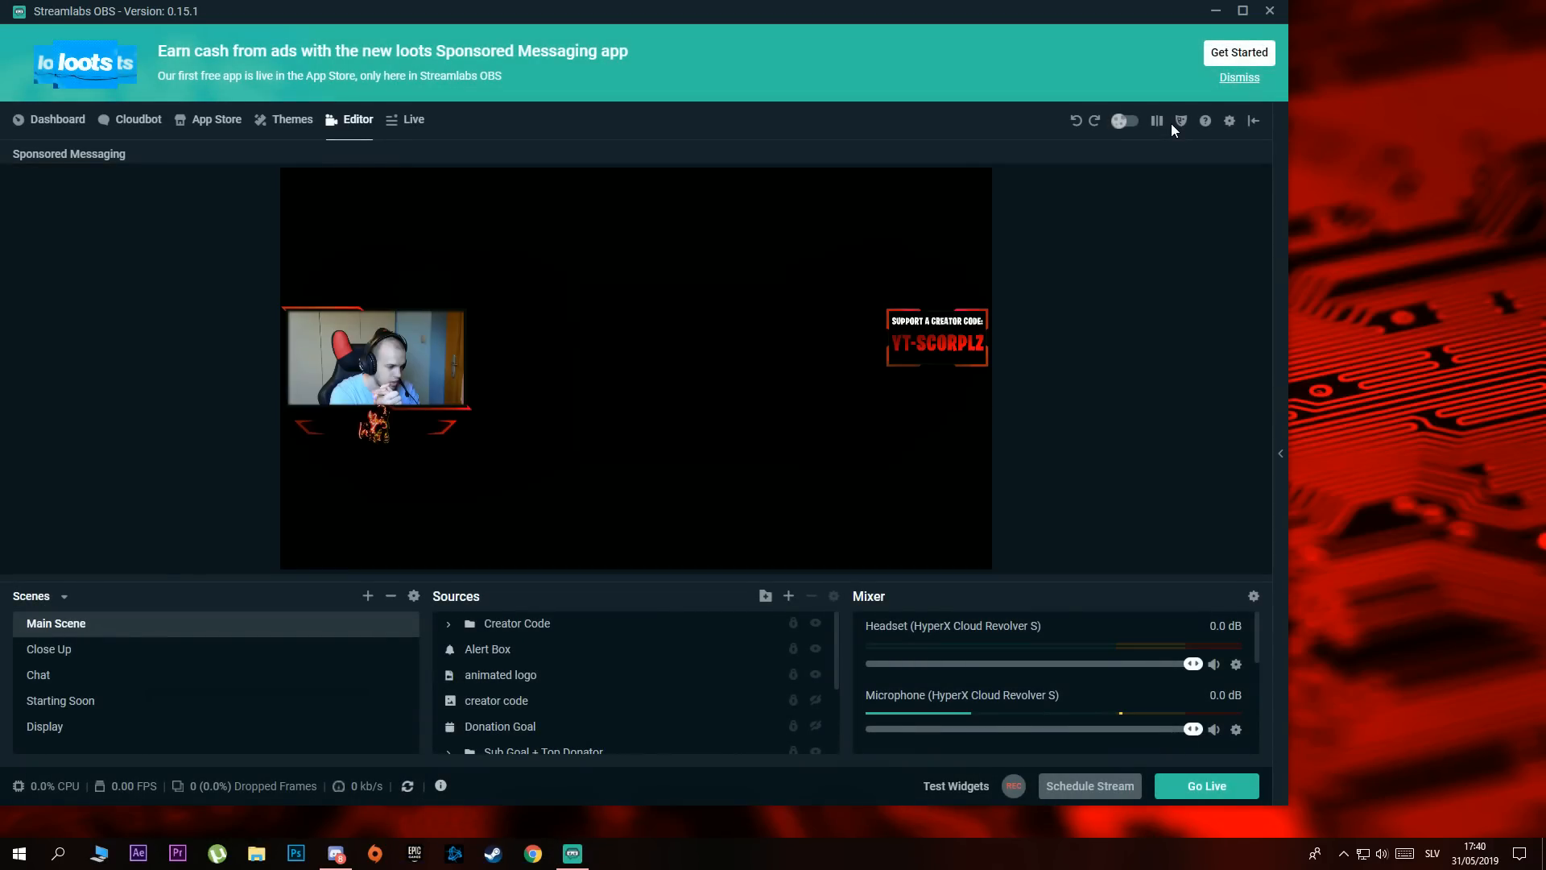
# Maximize the window and view the platform connections in the dashboard's account settings
pyautogui.click(1242, 10)
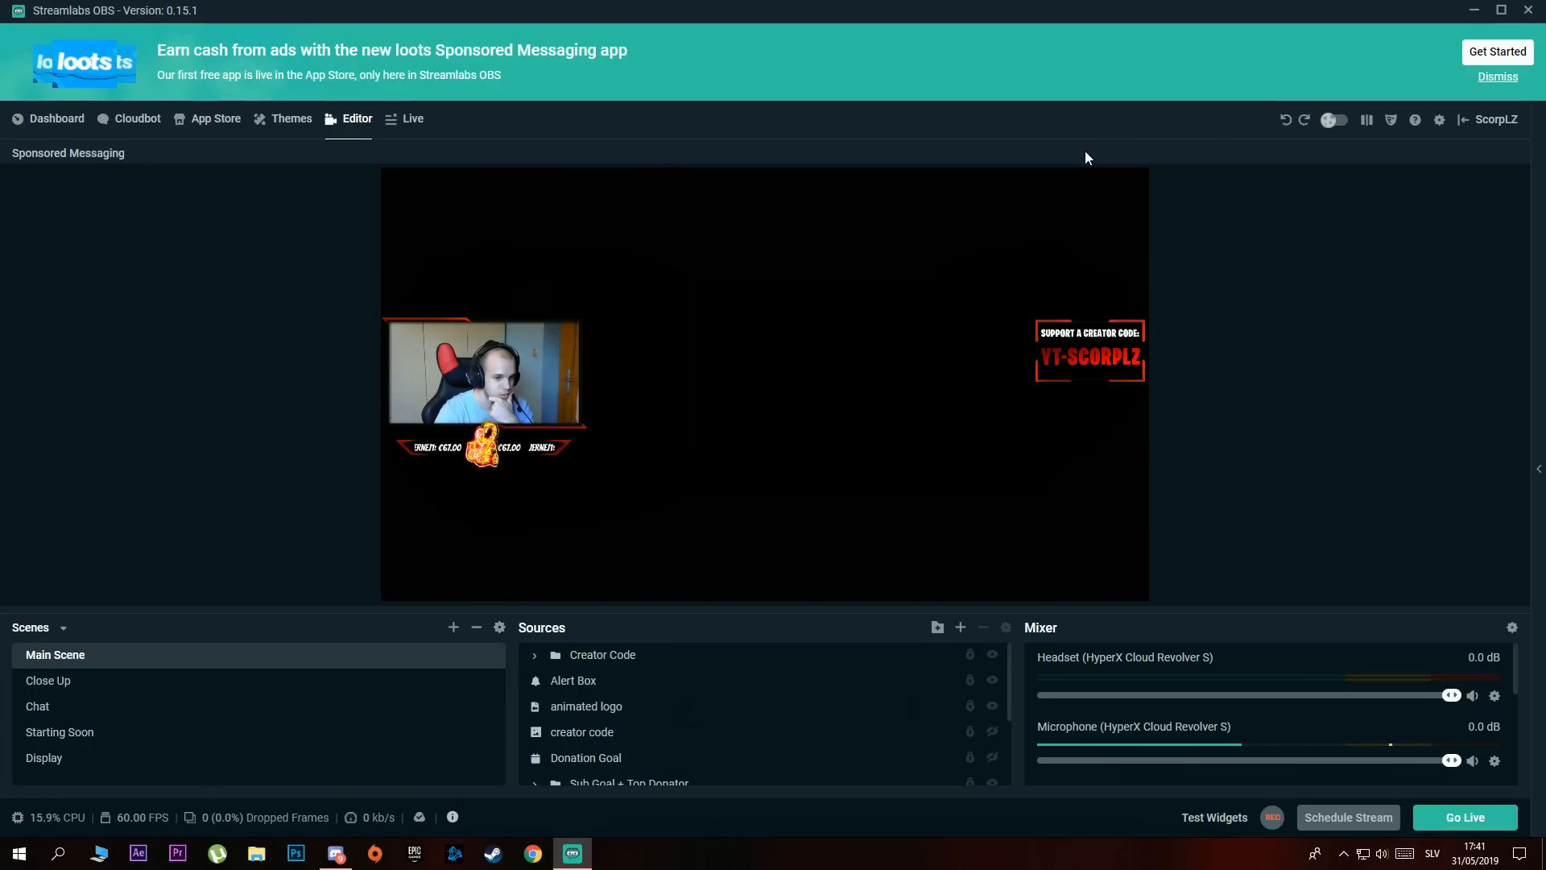
pyautogui.click(76, 129)
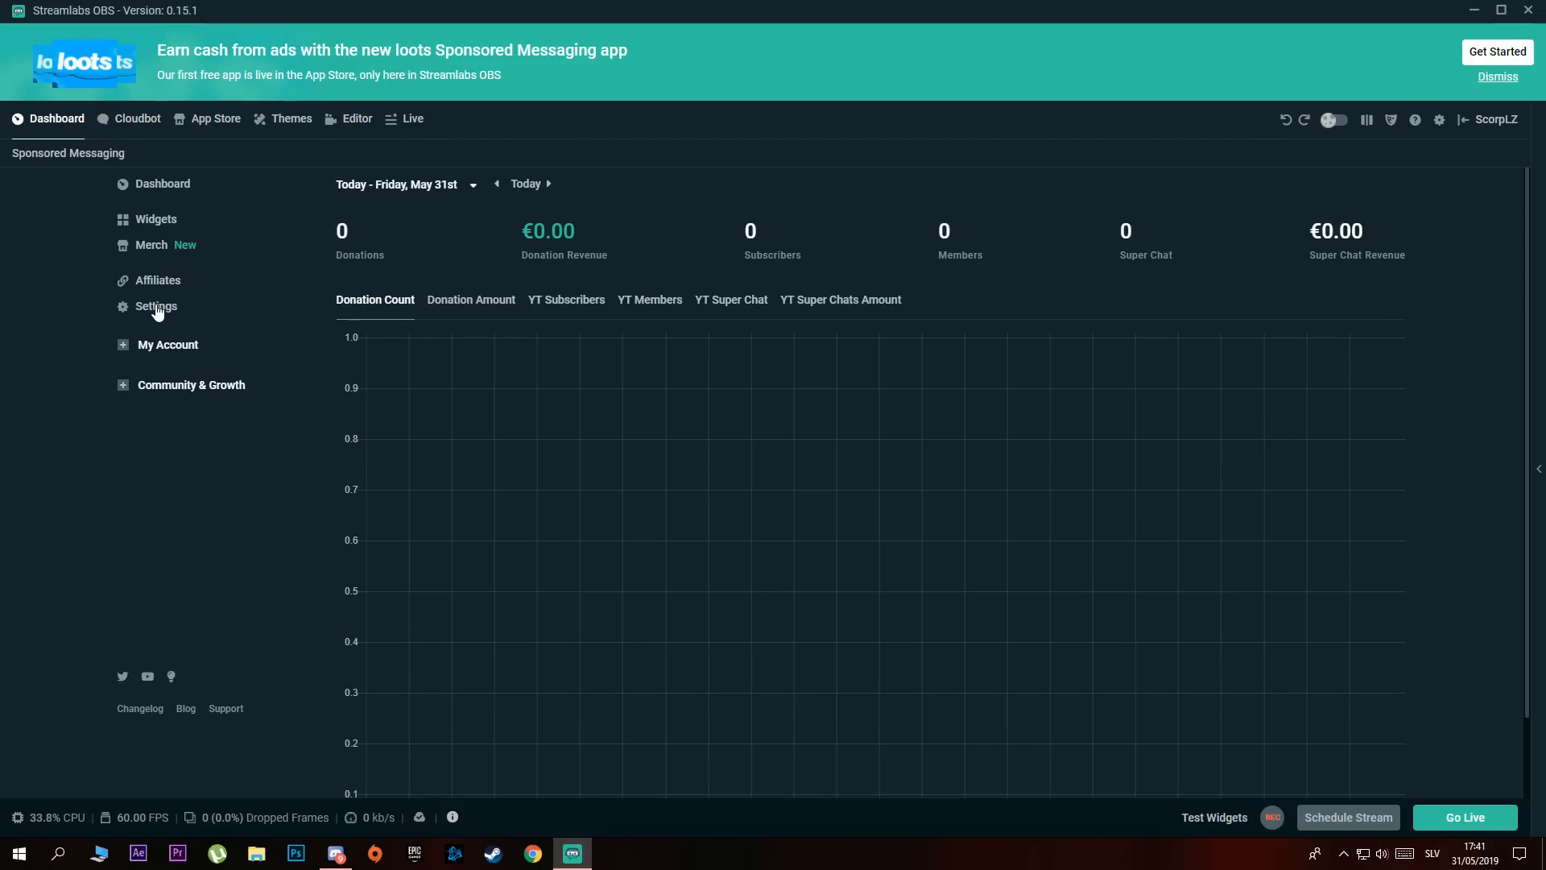
pyautogui.click(157, 310)
pyautogui.click(497, 251)
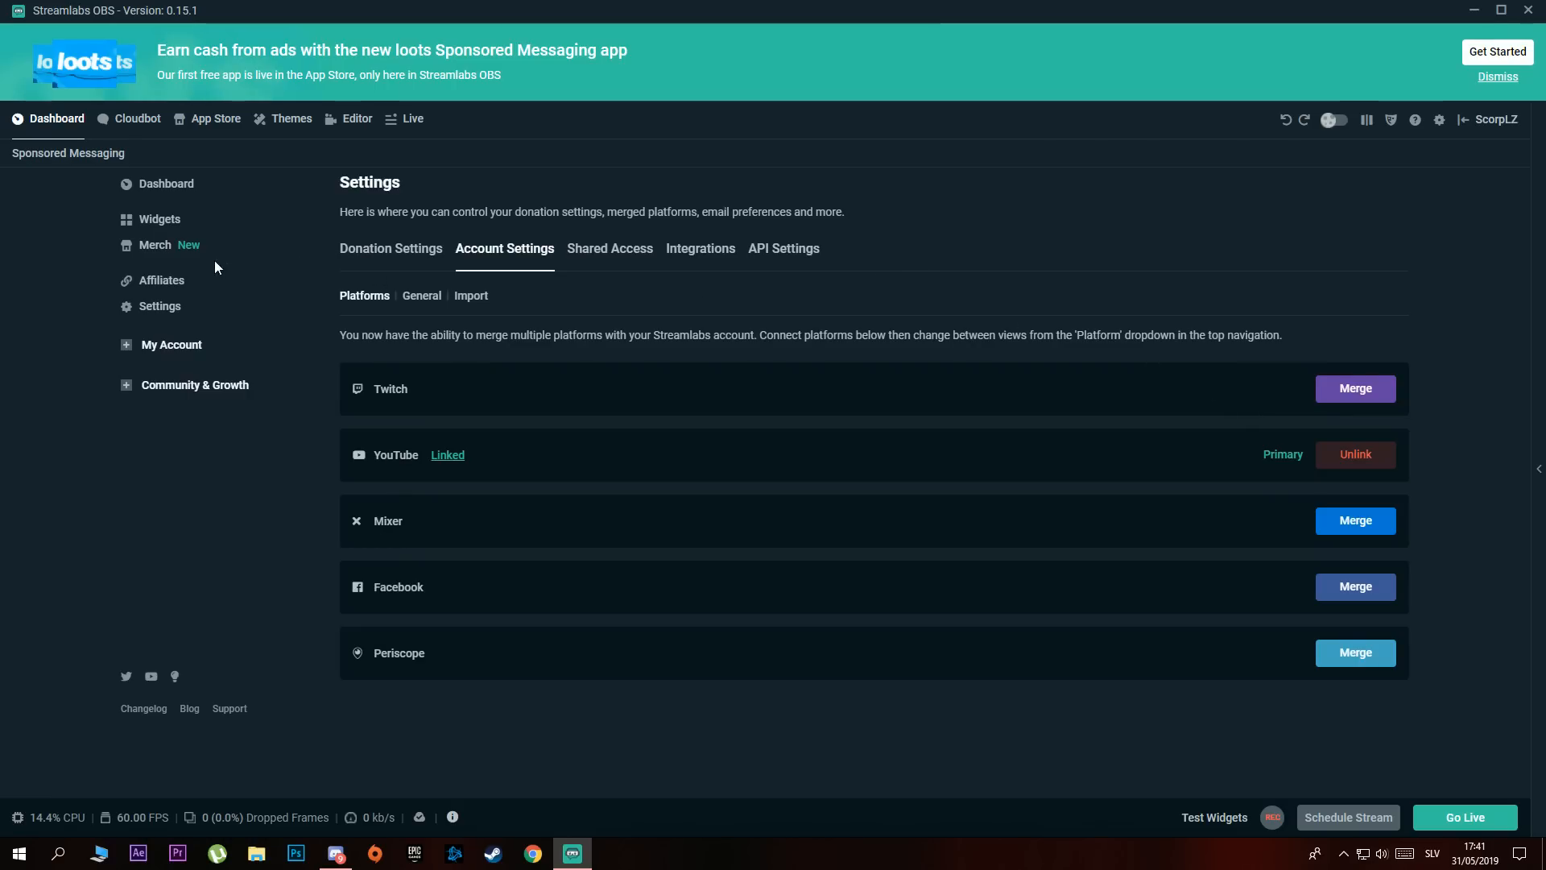
# Return to the editor and create a new scene named "Stream"
pyautogui.click(355, 120)
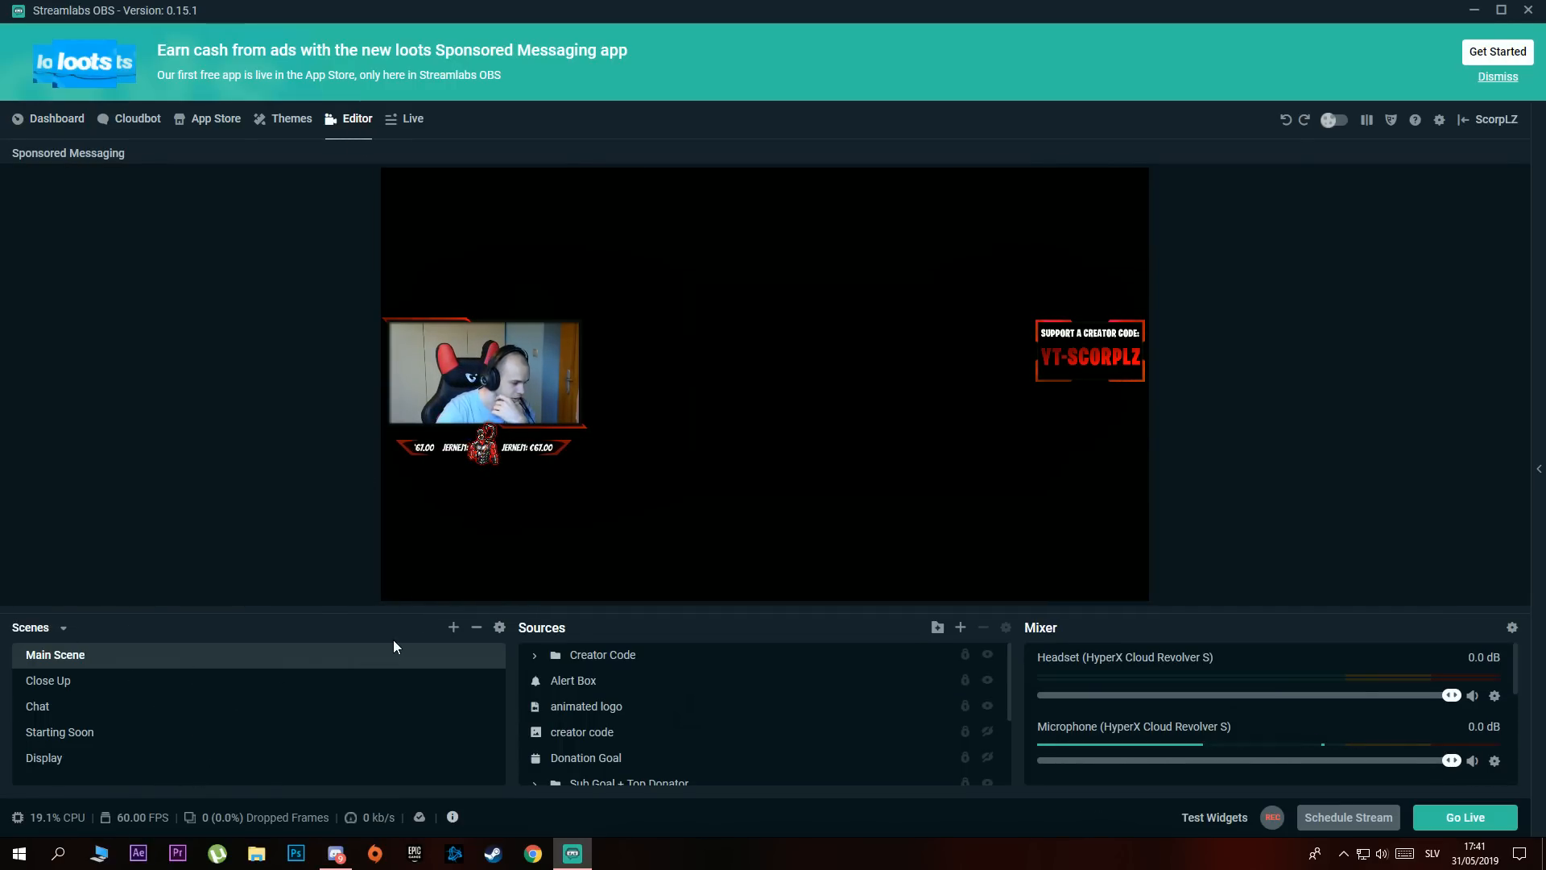
pyautogui.click(453, 627)
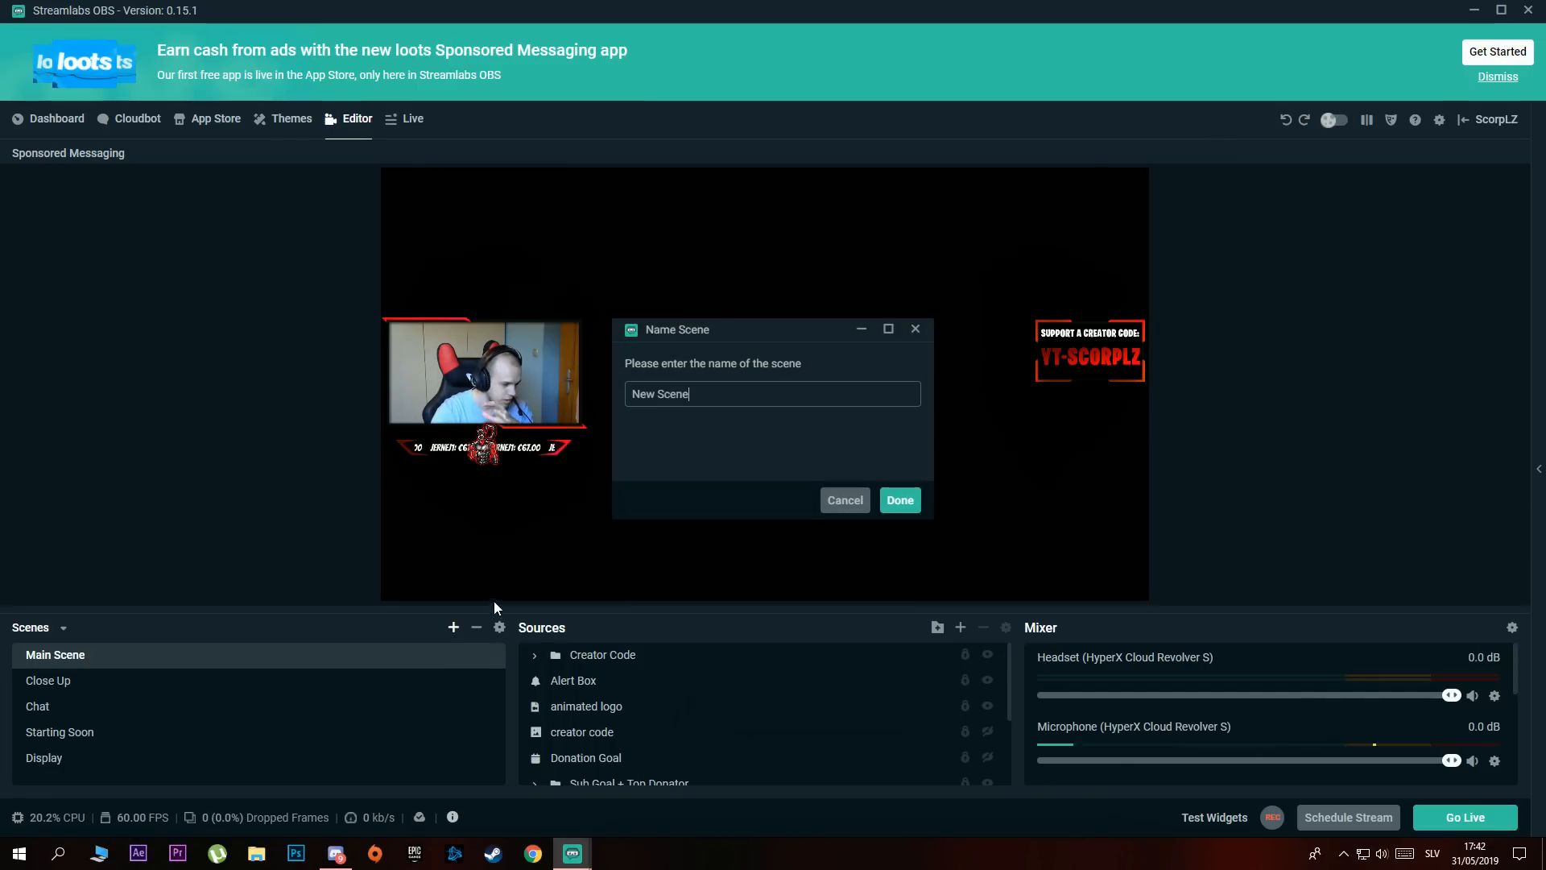
pyautogui.moveTo(709, 399); pyautogui.dragTo(617, 400)
pyautogui.moveTo(715, 389); pyautogui.dragTo(615, 393)
pyautogui.write('Stream')
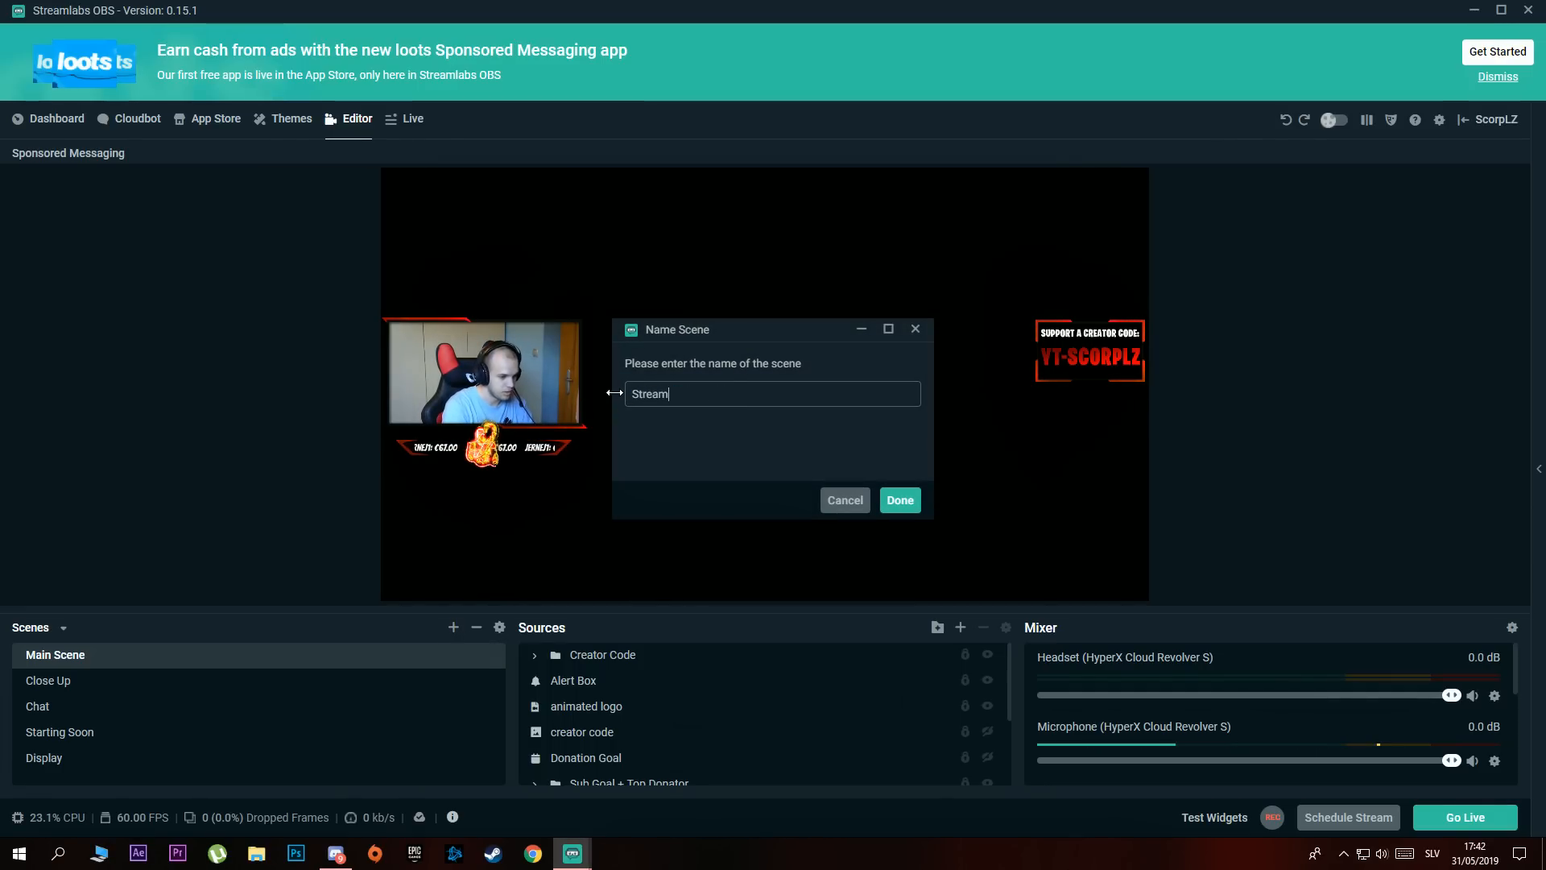
pyautogui.click(913, 504)
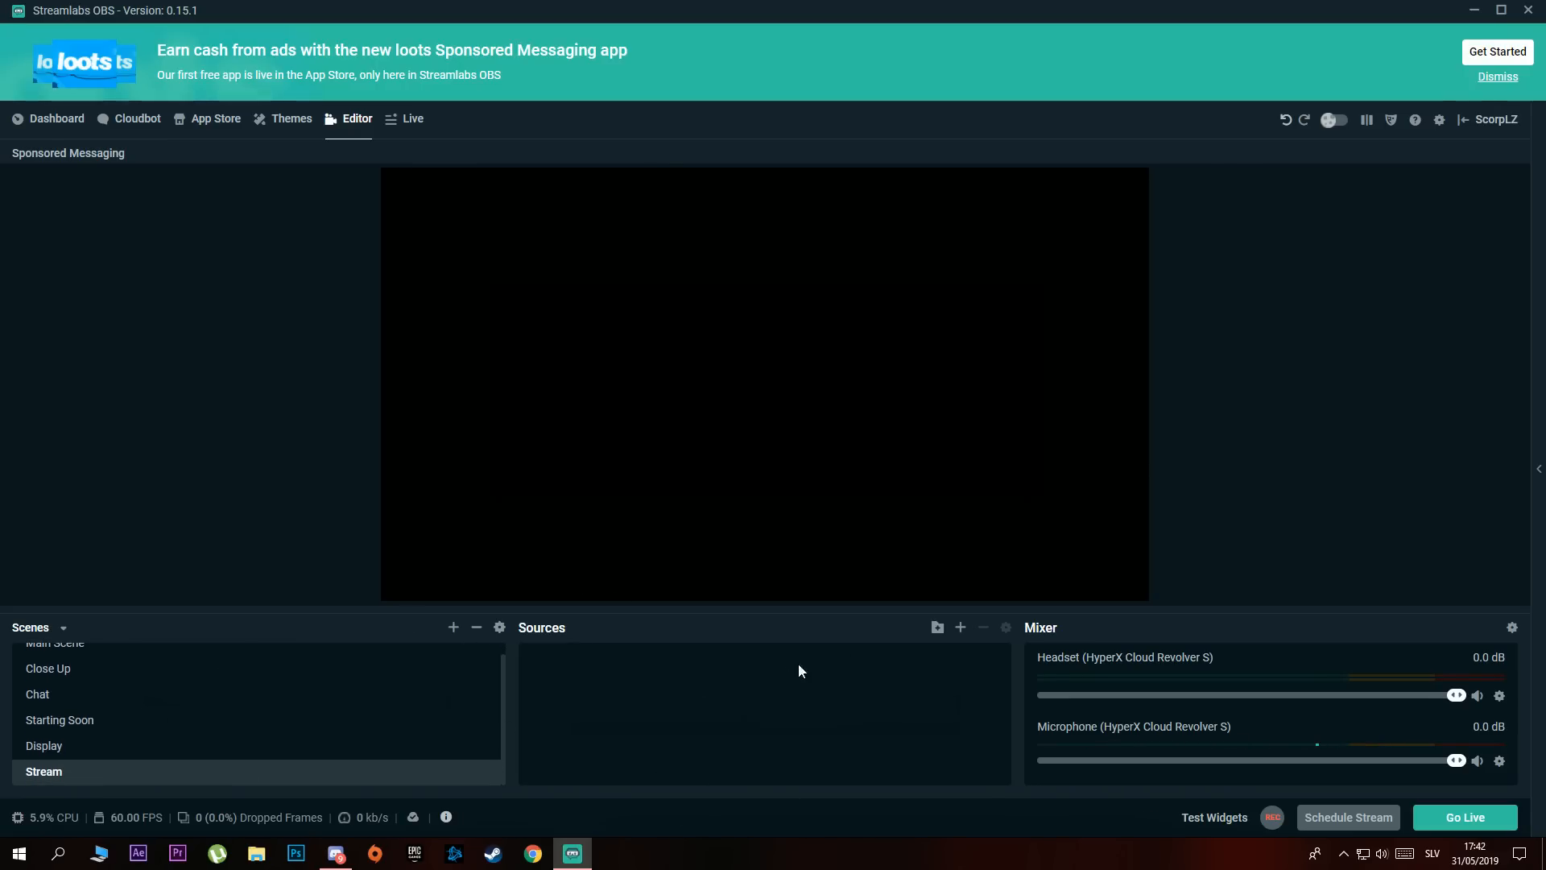
# Add the existing "Camera" video capture device as a source in the Stream scene
pyautogui.click(960, 629)
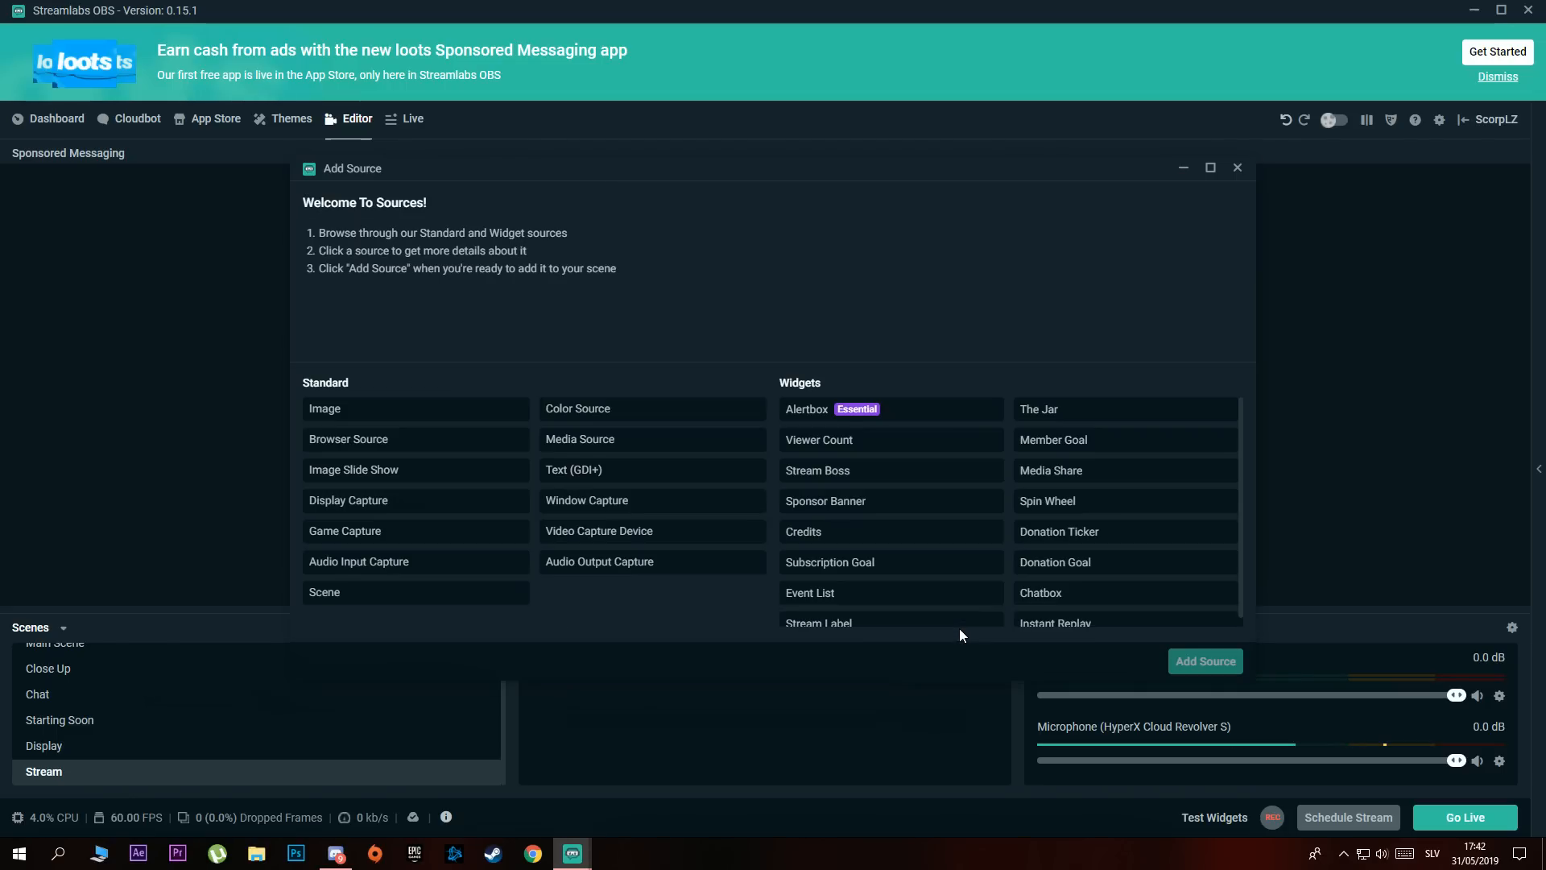
pyautogui.click(422, 502)
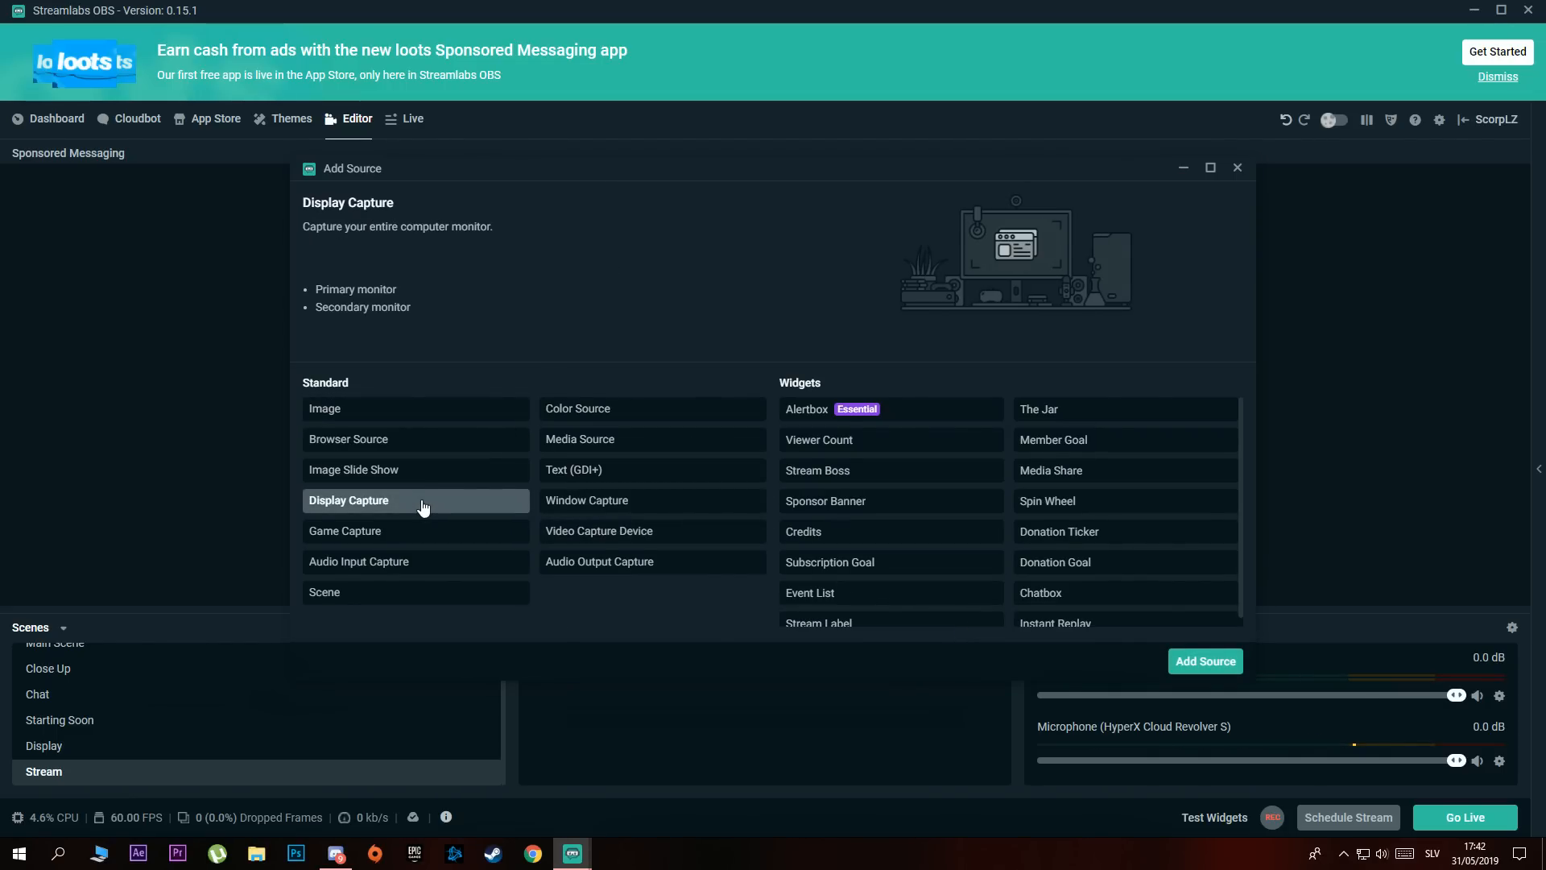
pyautogui.click(590, 538)
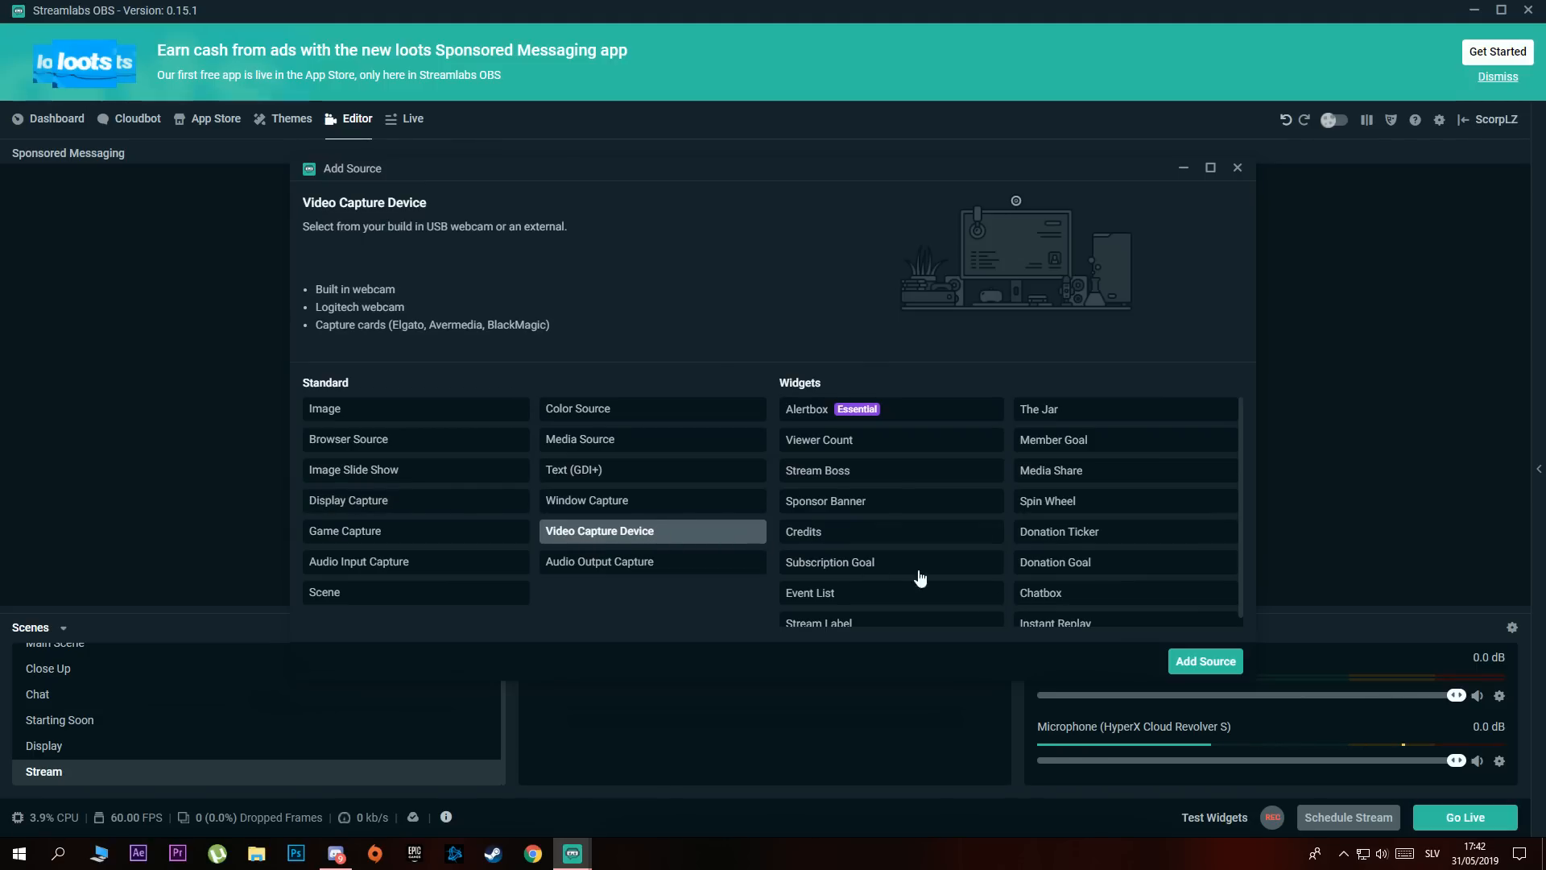
pyautogui.click(1205, 661)
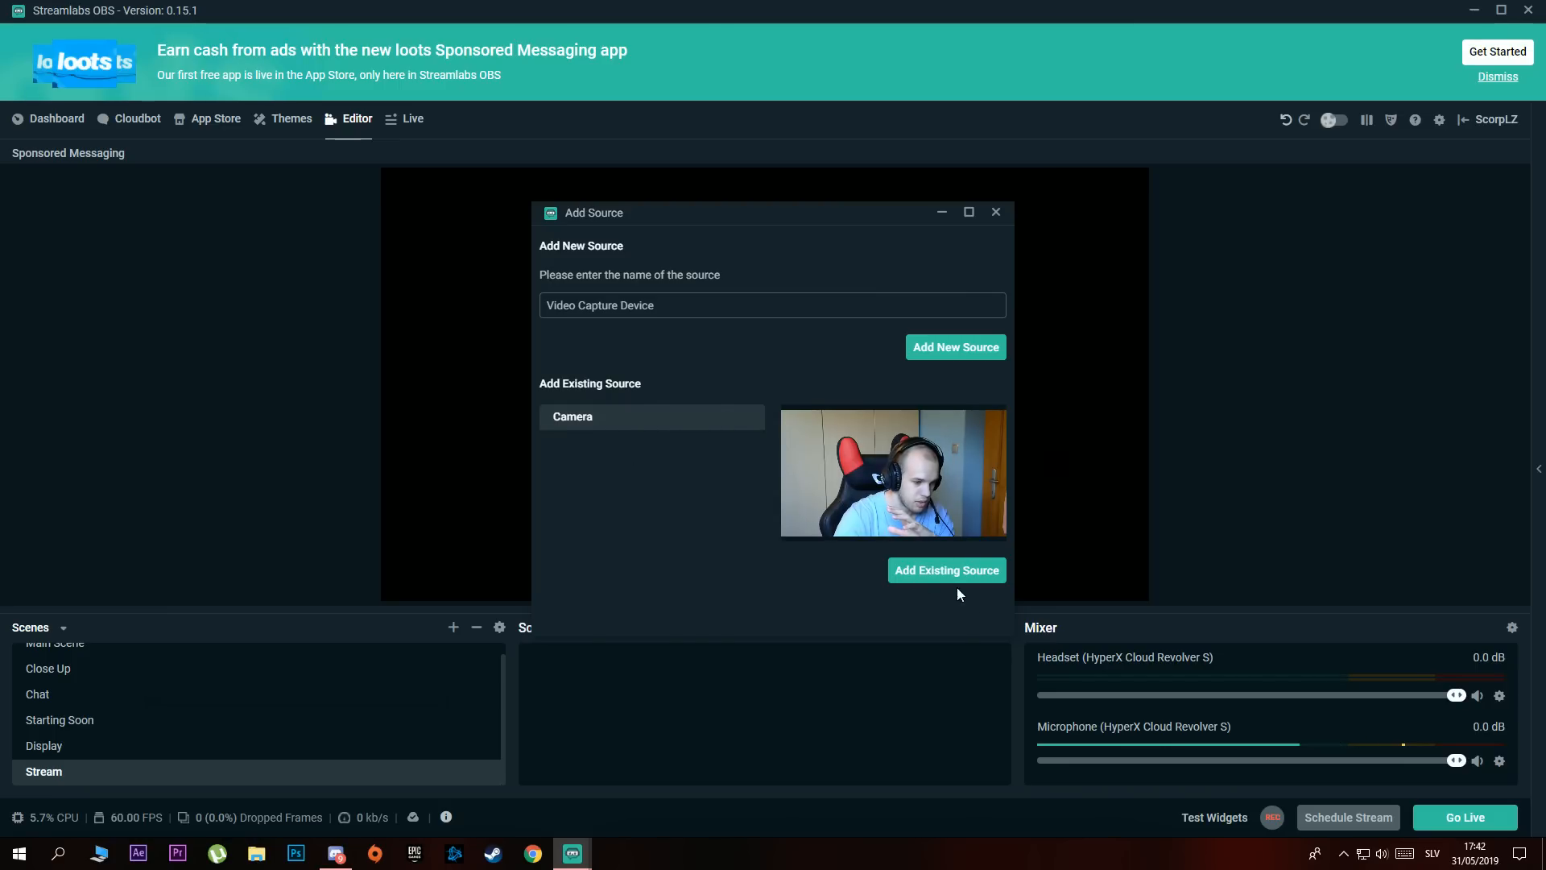
pyautogui.click(935, 573)
# Shrink the camera image and place it near the canvas's left edge, about 287 px below the top
pyautogui.moveTo(893, 455); pyautogui.dragTo(544, 261)
pyautogui.moveTo(474, 226); pyautogui.dragTo(489, 343)
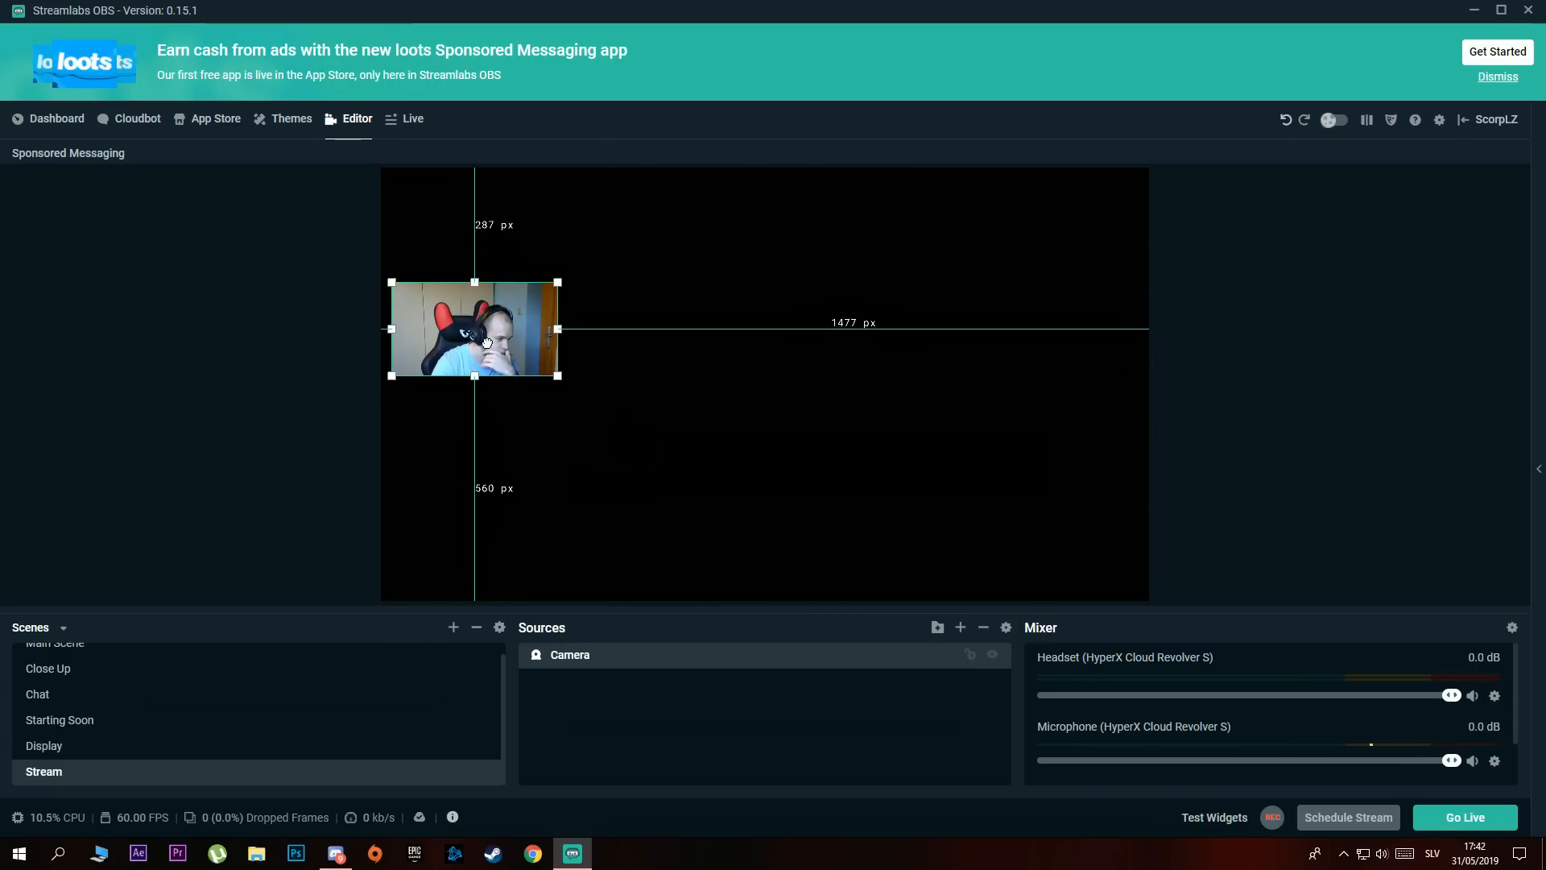
pyautogui.click(581, 435)
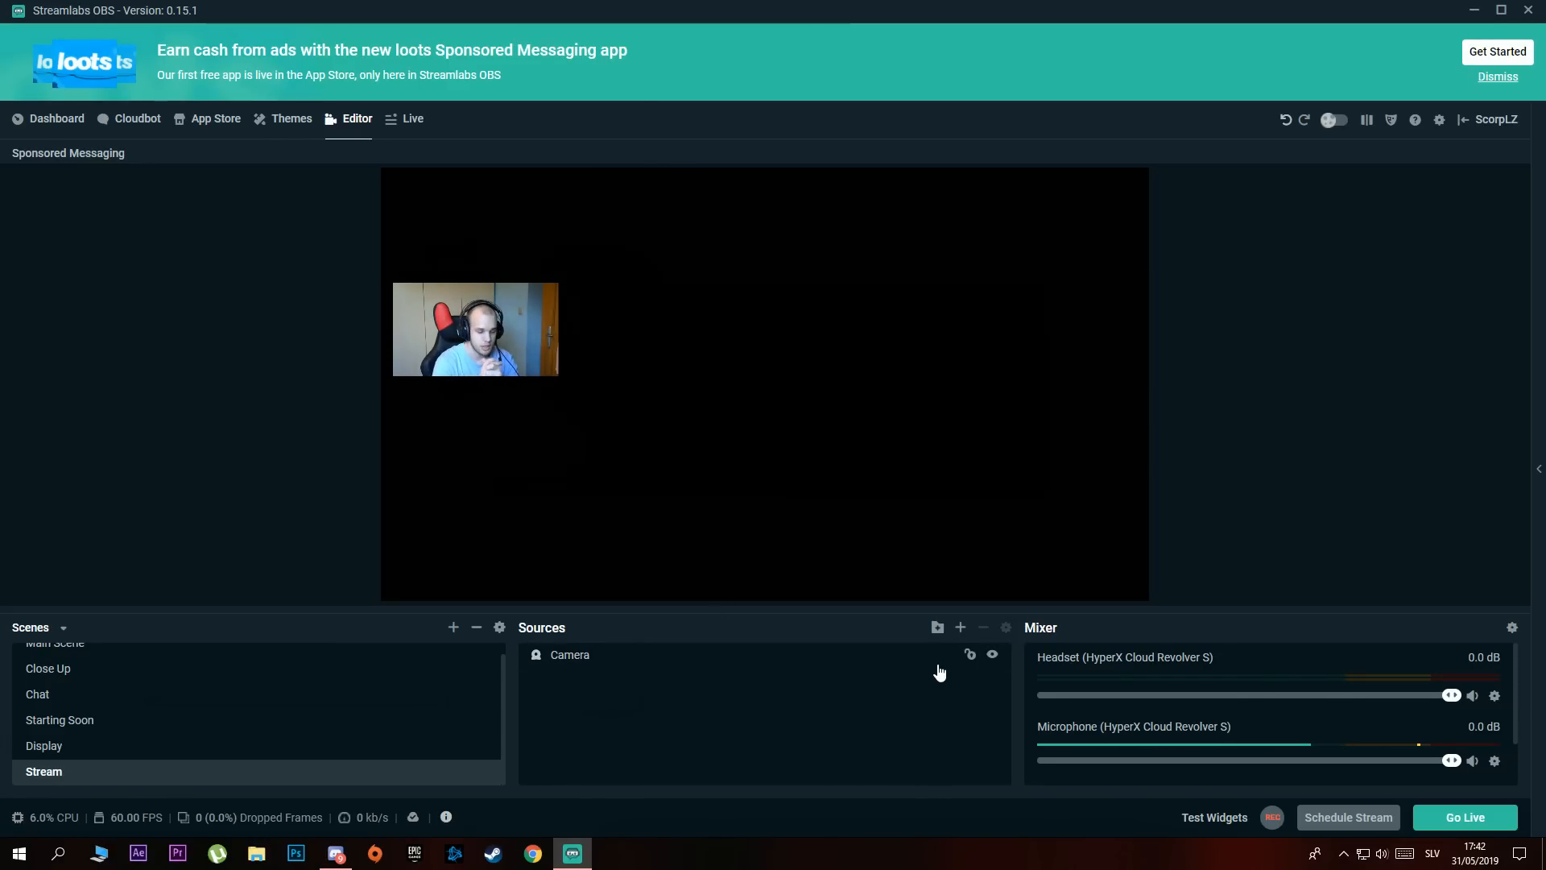
# Add a new Game Capture source to the Stream scene, keeping the suggested name
pyautogui.click(960, 629)
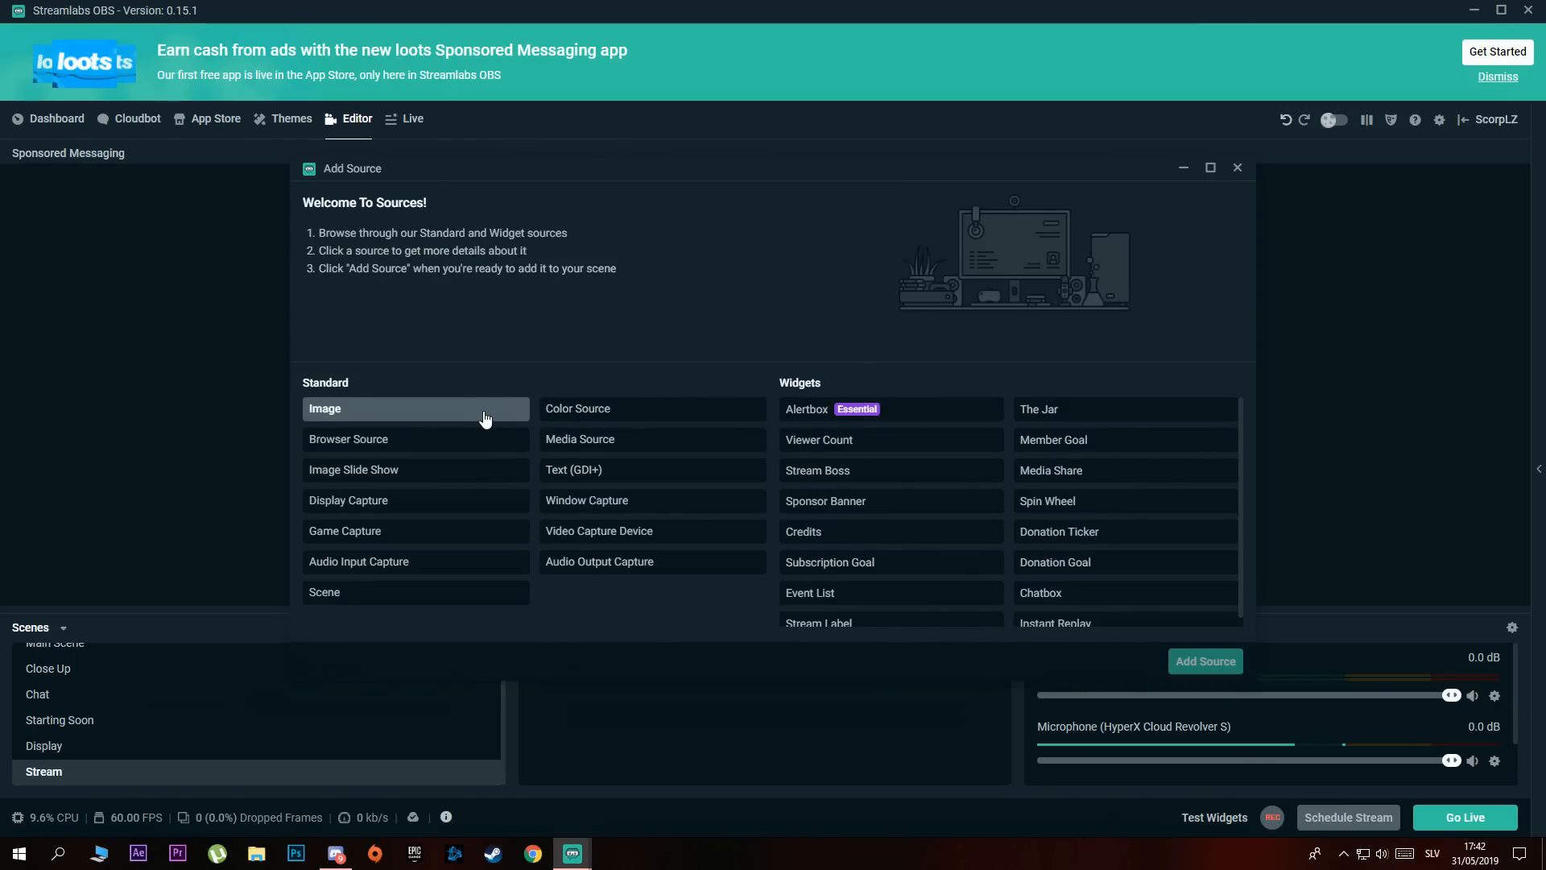
pyautogui.click(406, 533)
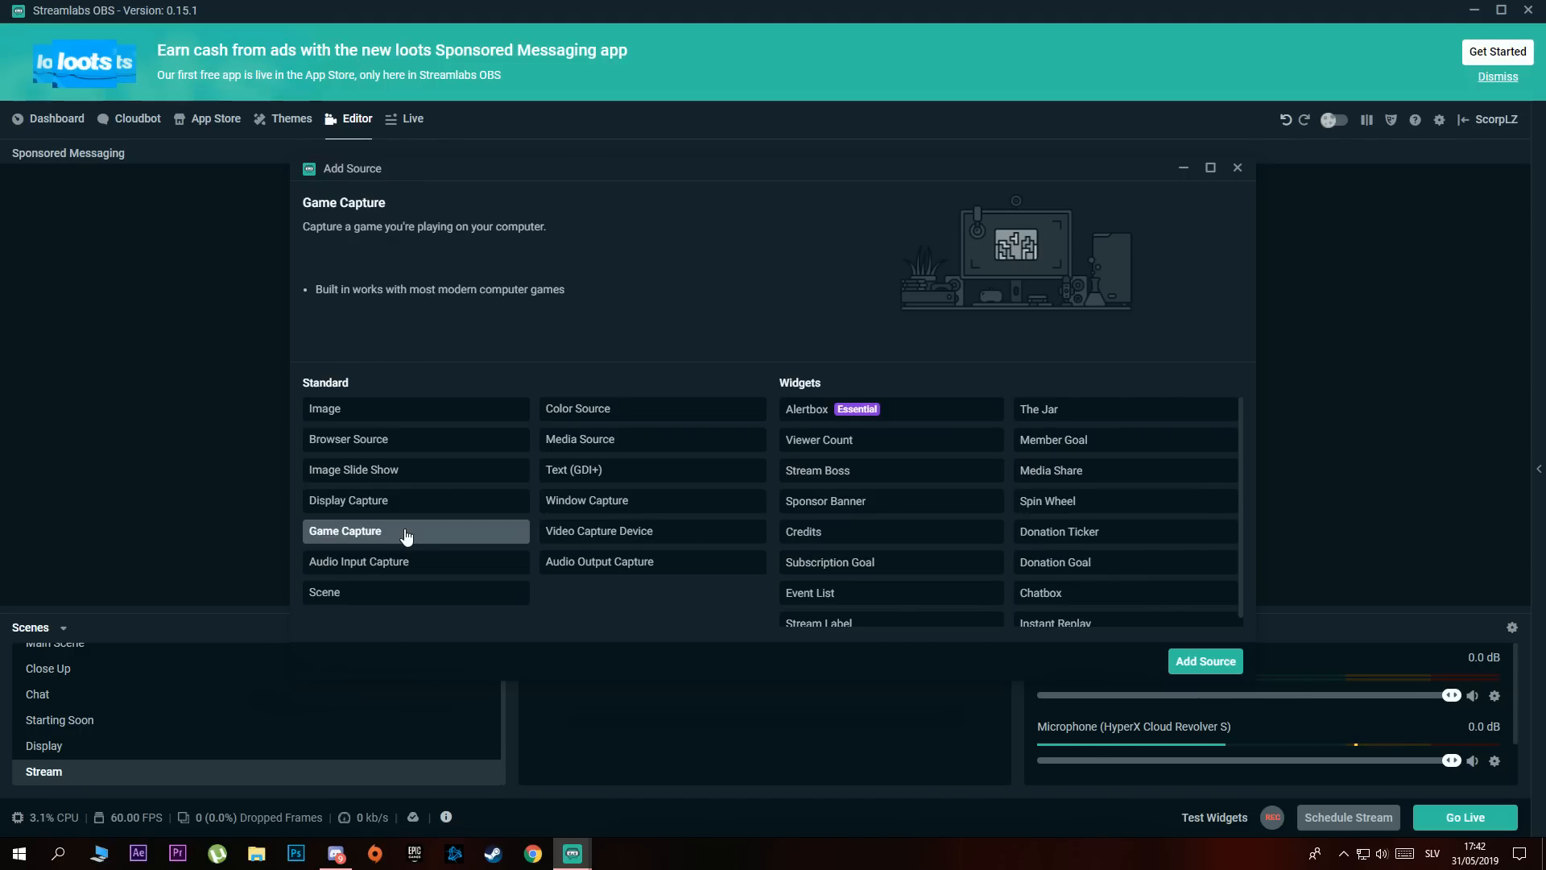
pyautogui.click(1187, 664)
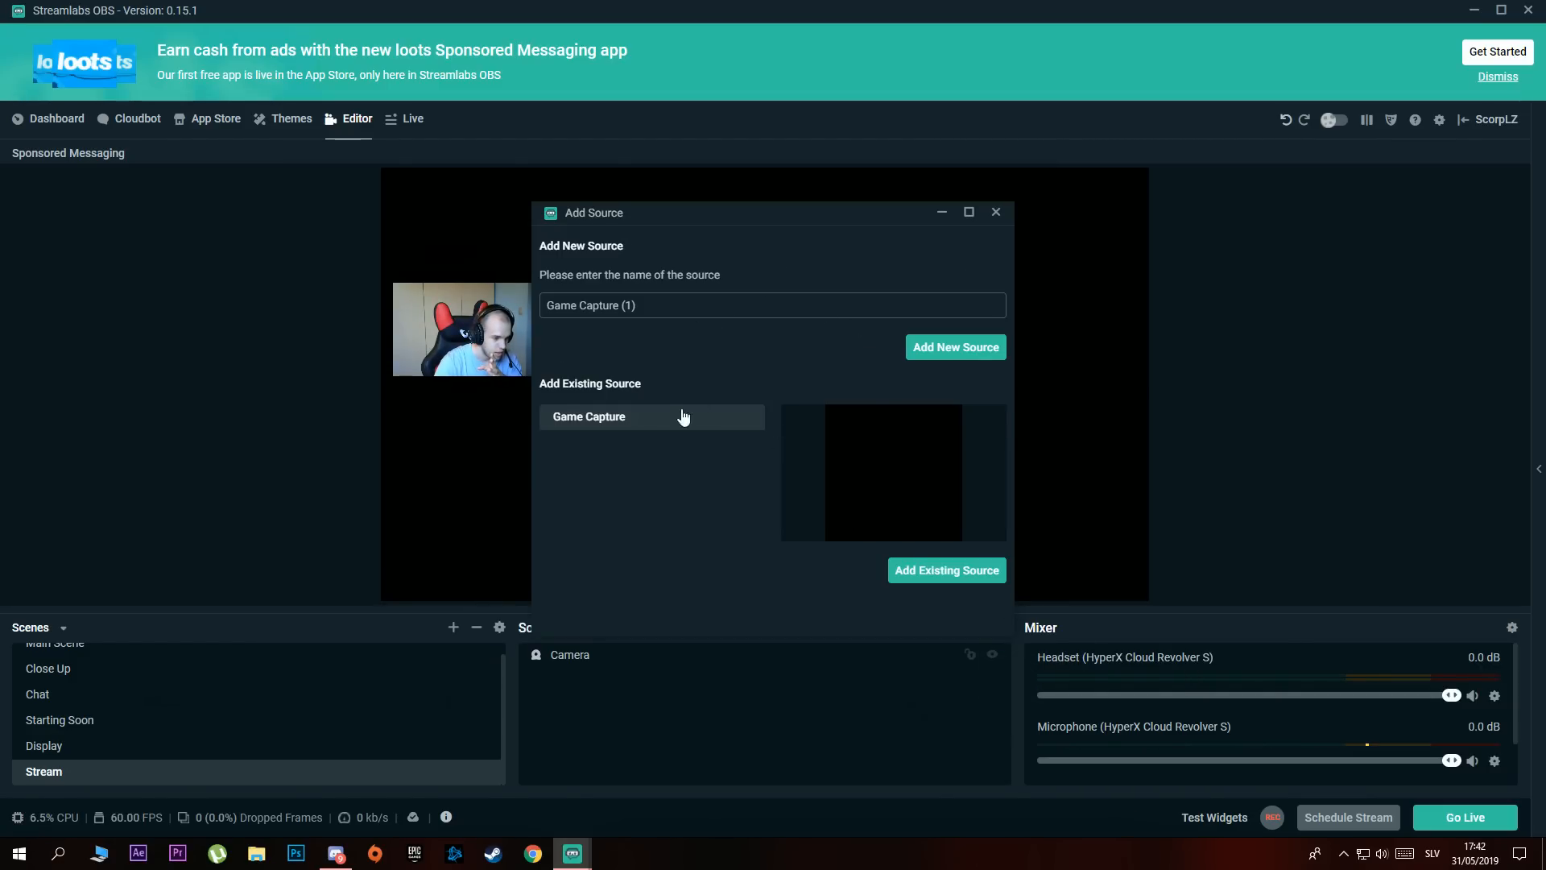
pyautogui.click(955, 353)
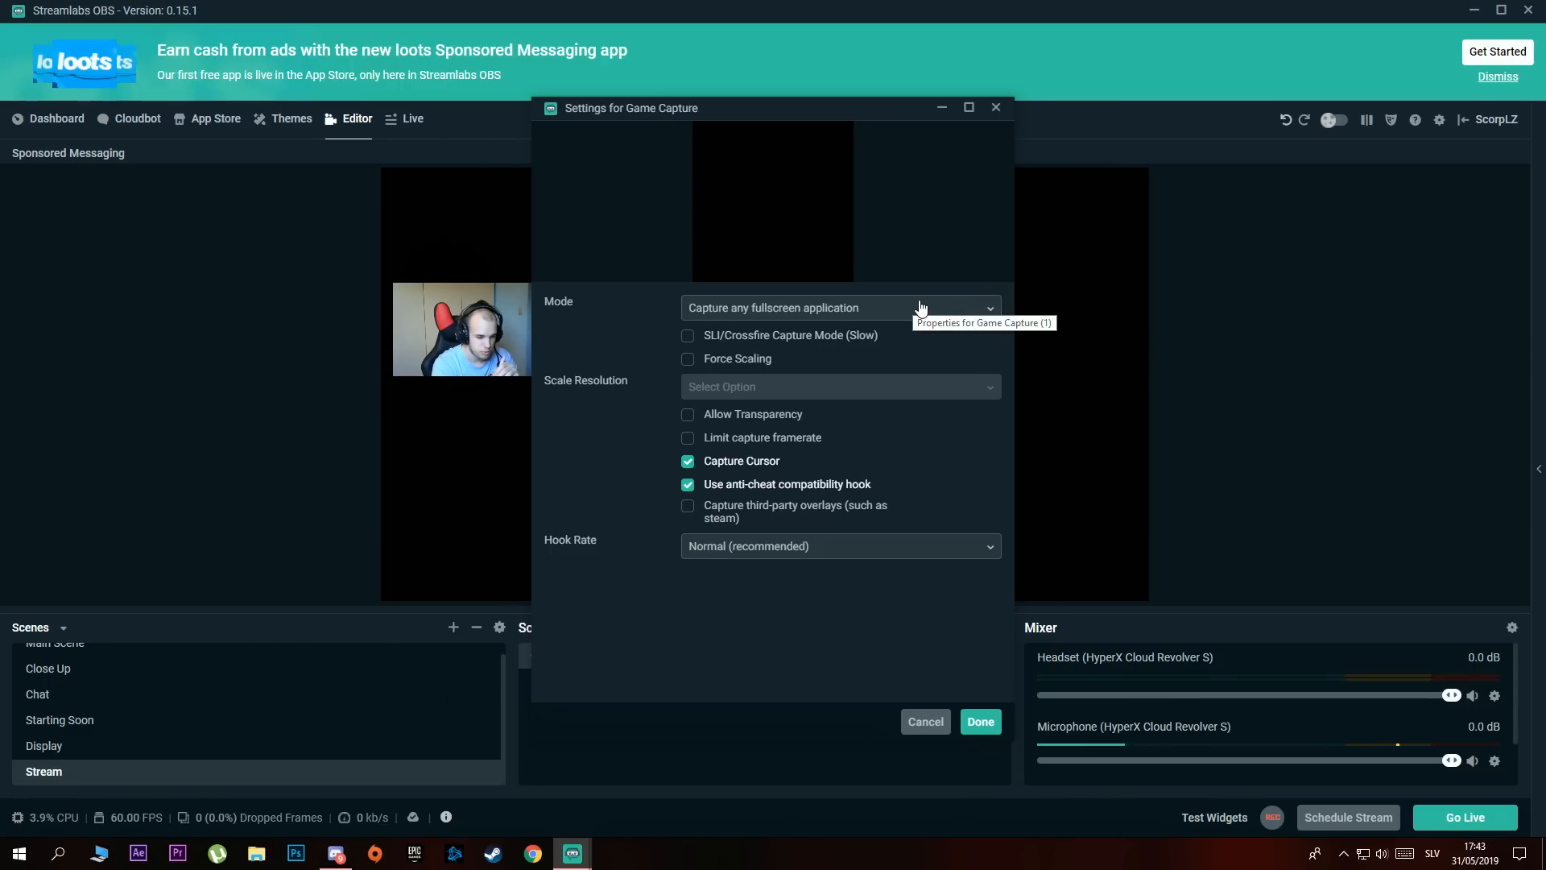
# Try the "Capture specific window" mode, view its available windows, and restore "Capture any fullscreen application"
pyautogui.click(997, 310)
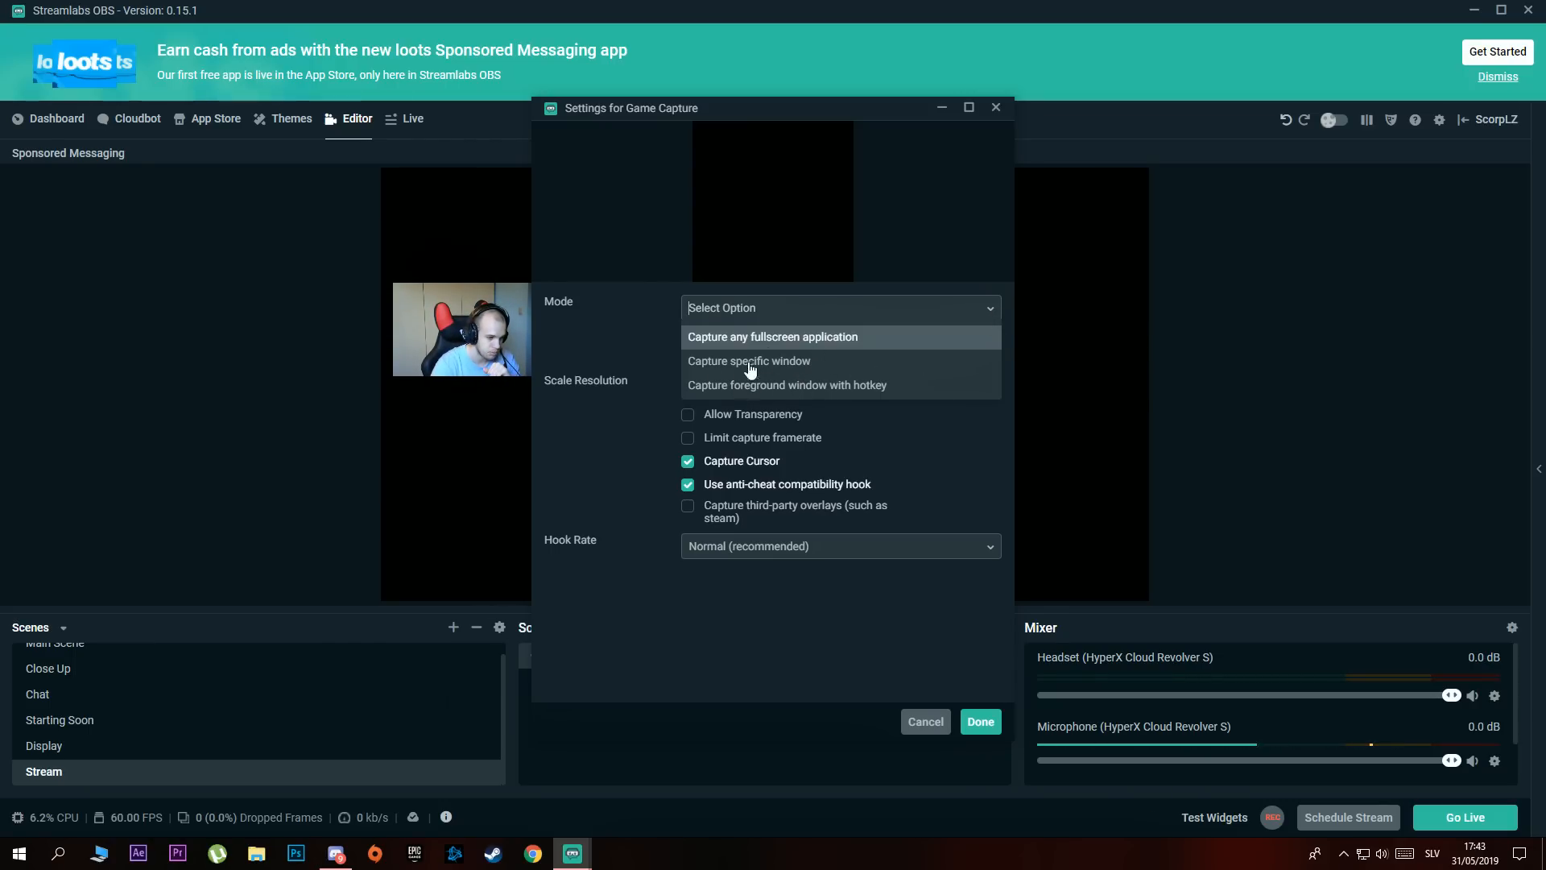
pyautogui.click(800, 362)
pyautogui.click(829, 341)
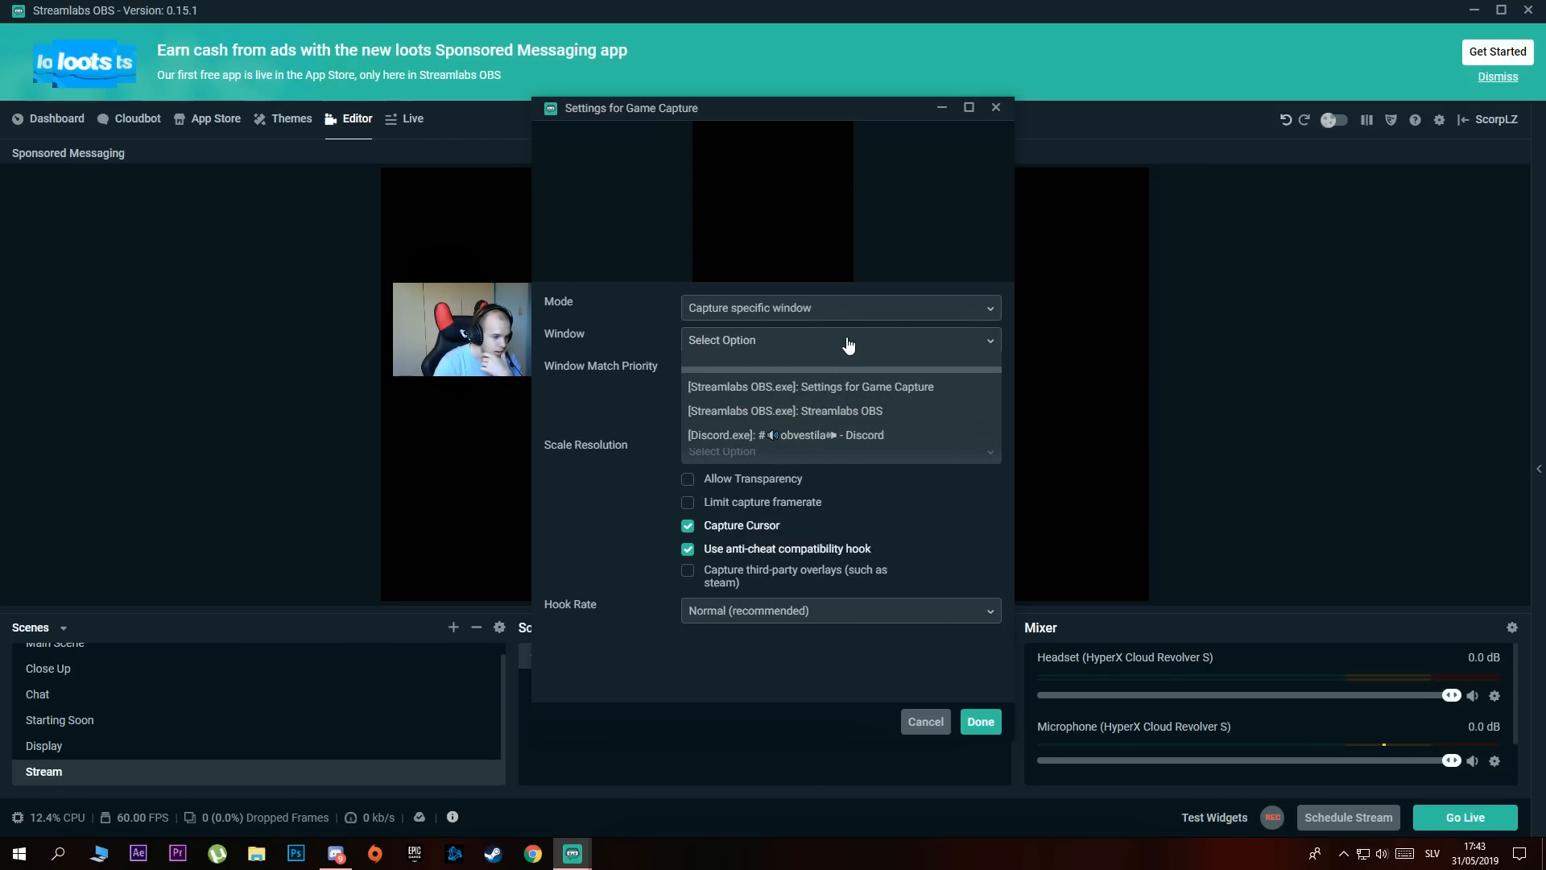
pyautogui.click(981, 313)
pyautogui.click(821, 338)
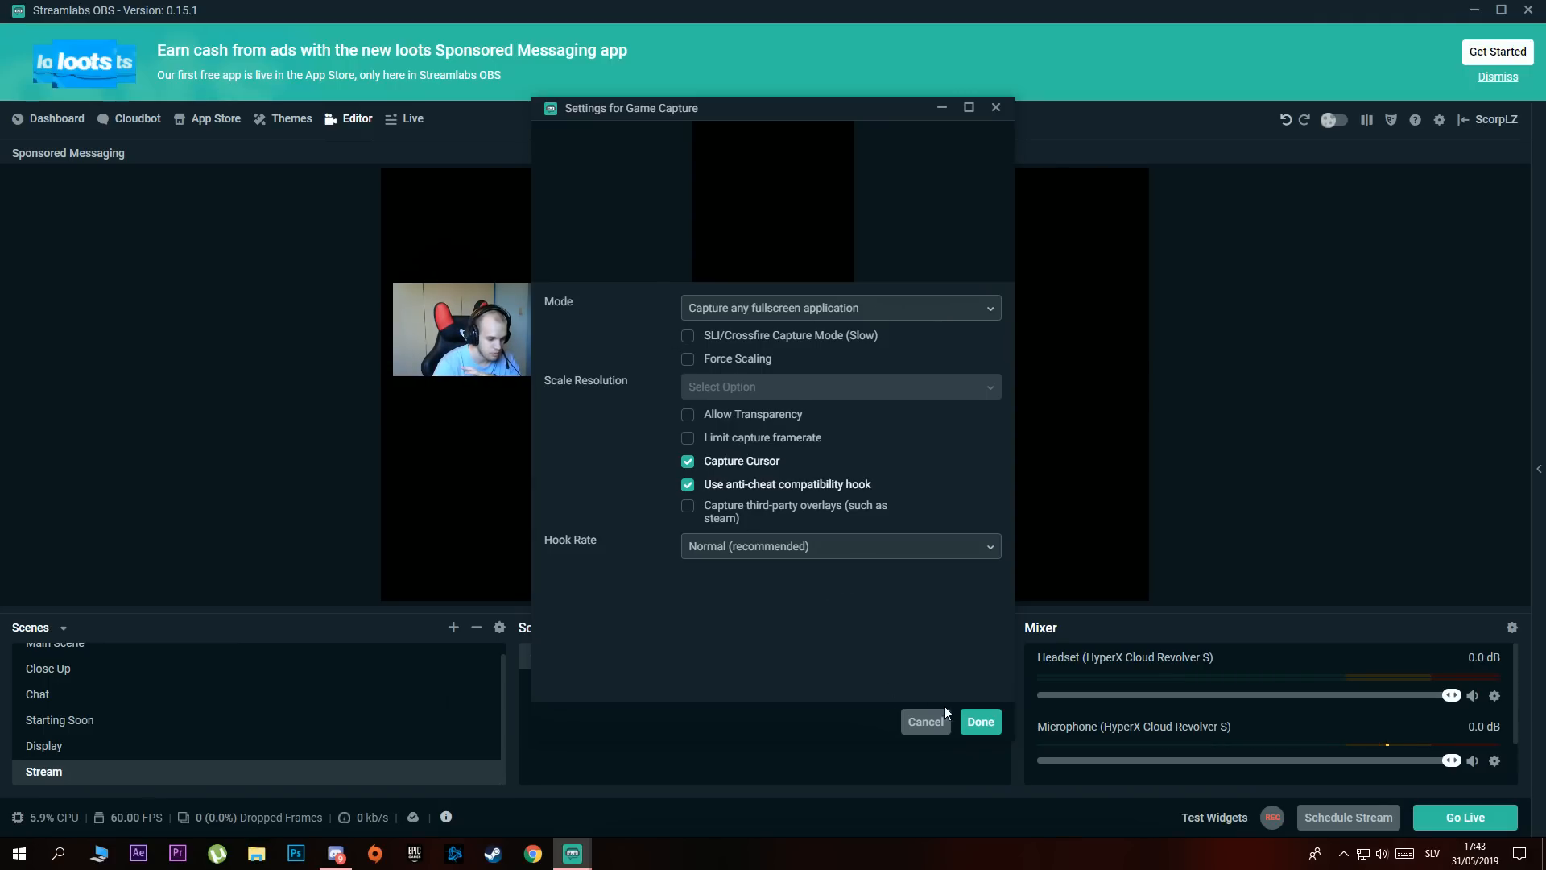
# Accept the game capture settings and order the game capture source beneath the camera
pyautogui.click(971, 720)
pyautogui.moveTo(622, 662); pyautogui.dragTo(616, 695)
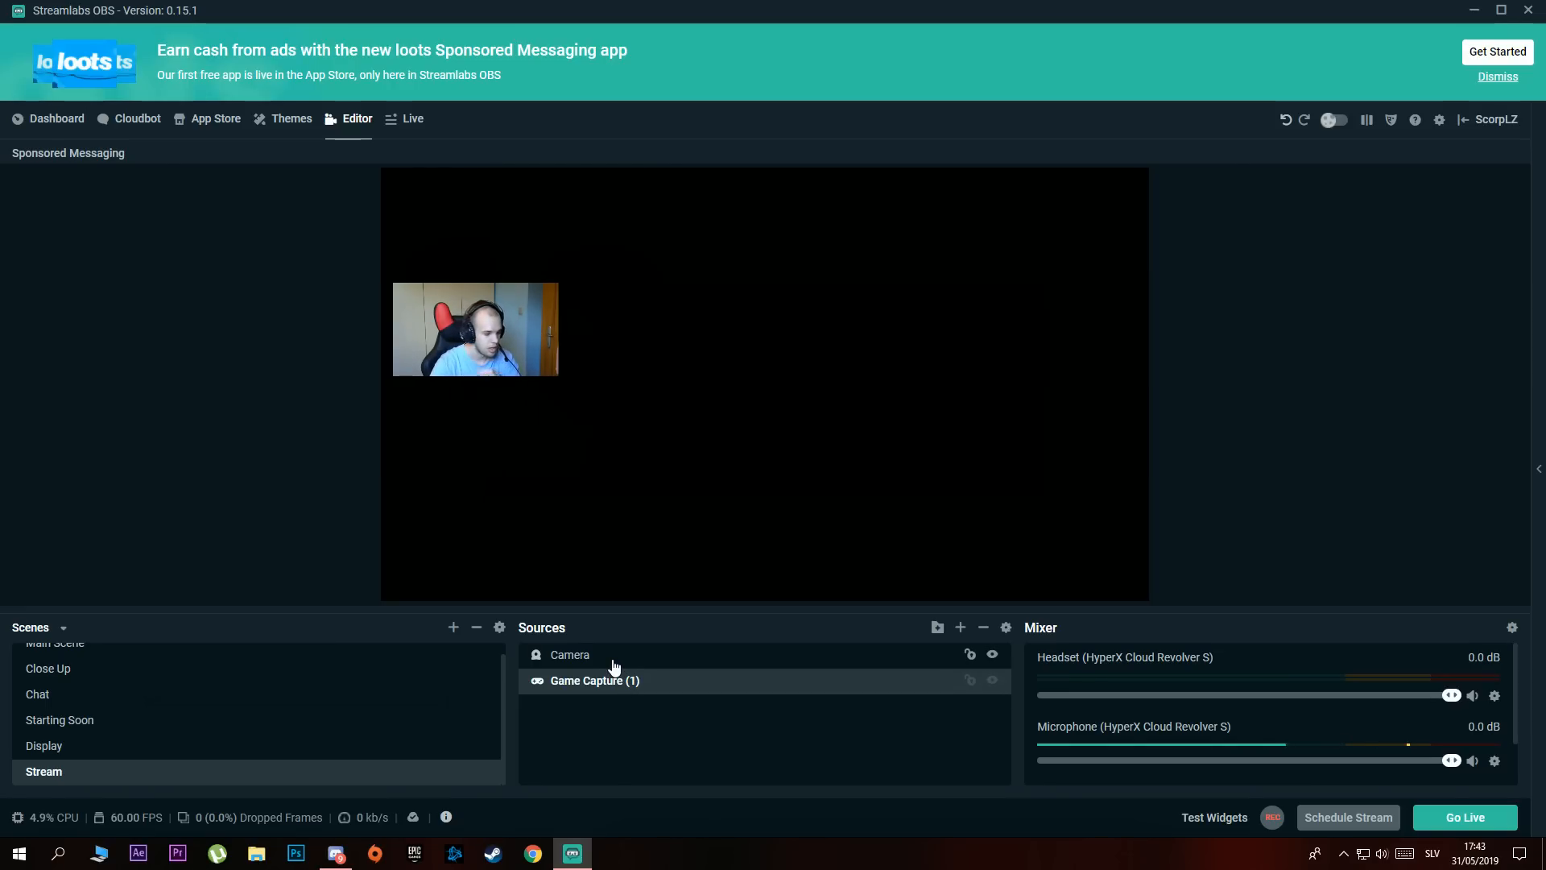
pyautogui.click(614, 665)
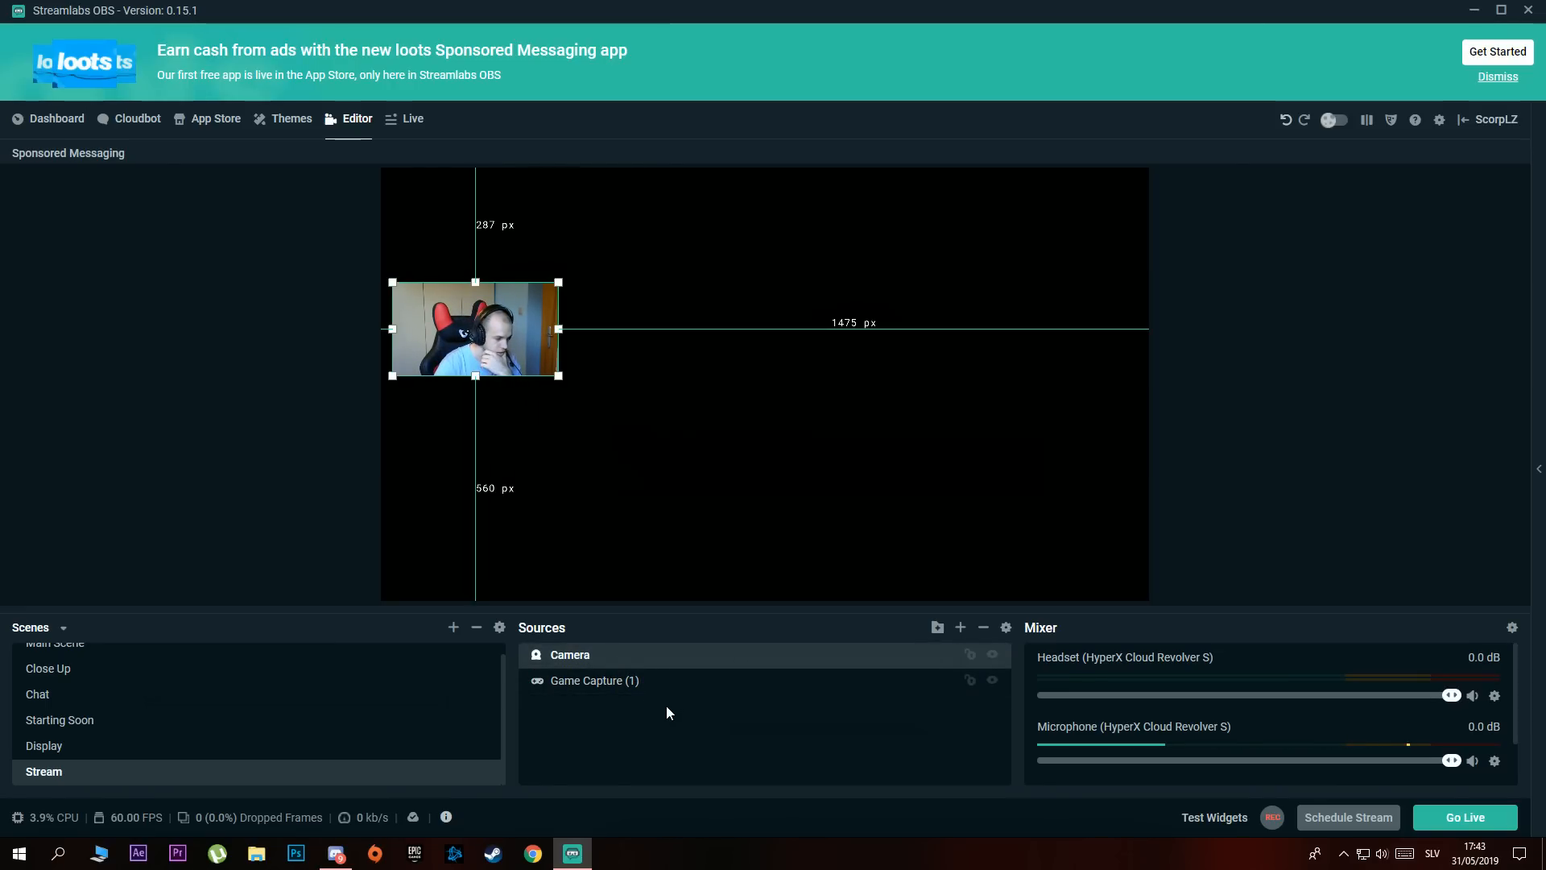
# Preview the Main Scene's layout by briefly showing its "Test" image, hide it again, and return to the Stream scene
pyautogui.scroll(1, 205, 712)
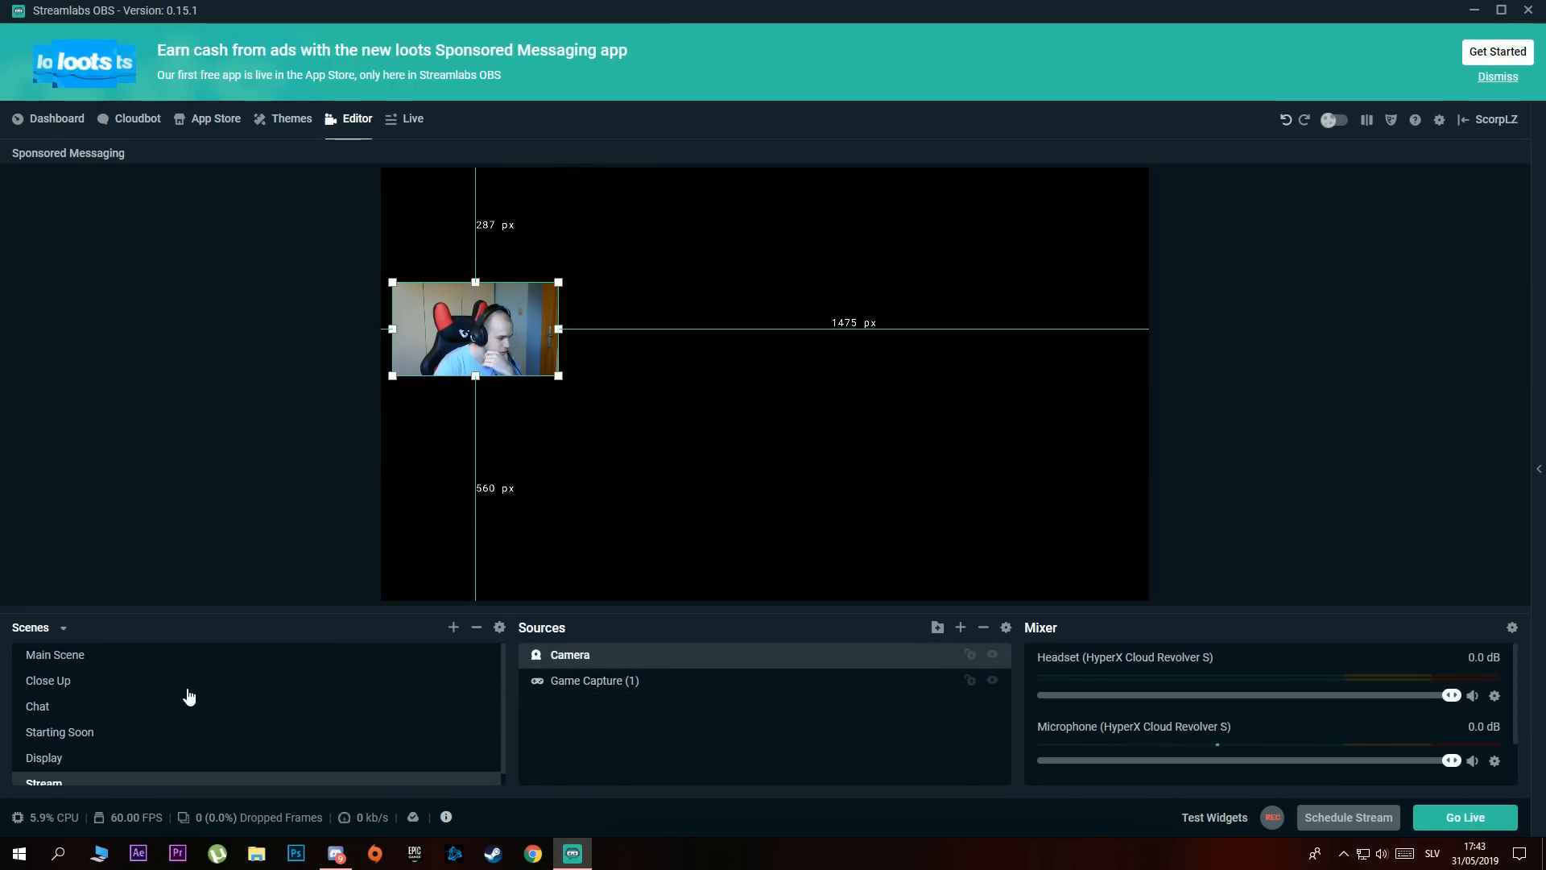
pyautogui.click(142, 662)
pyautogui.scroll(-5, 708, 705)
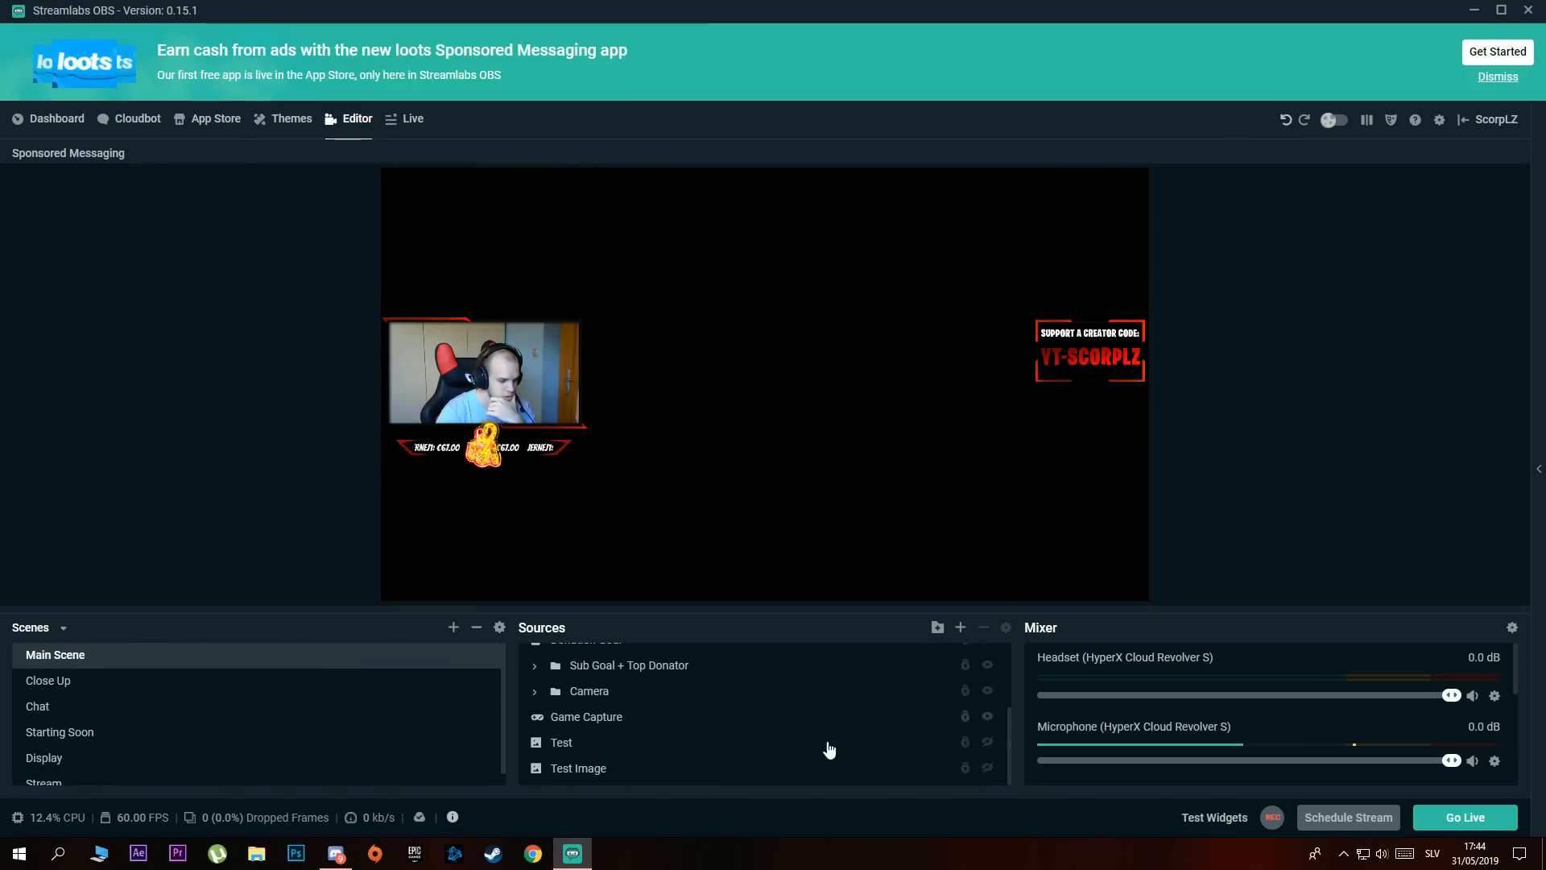
pyautogui.click(988, 744)
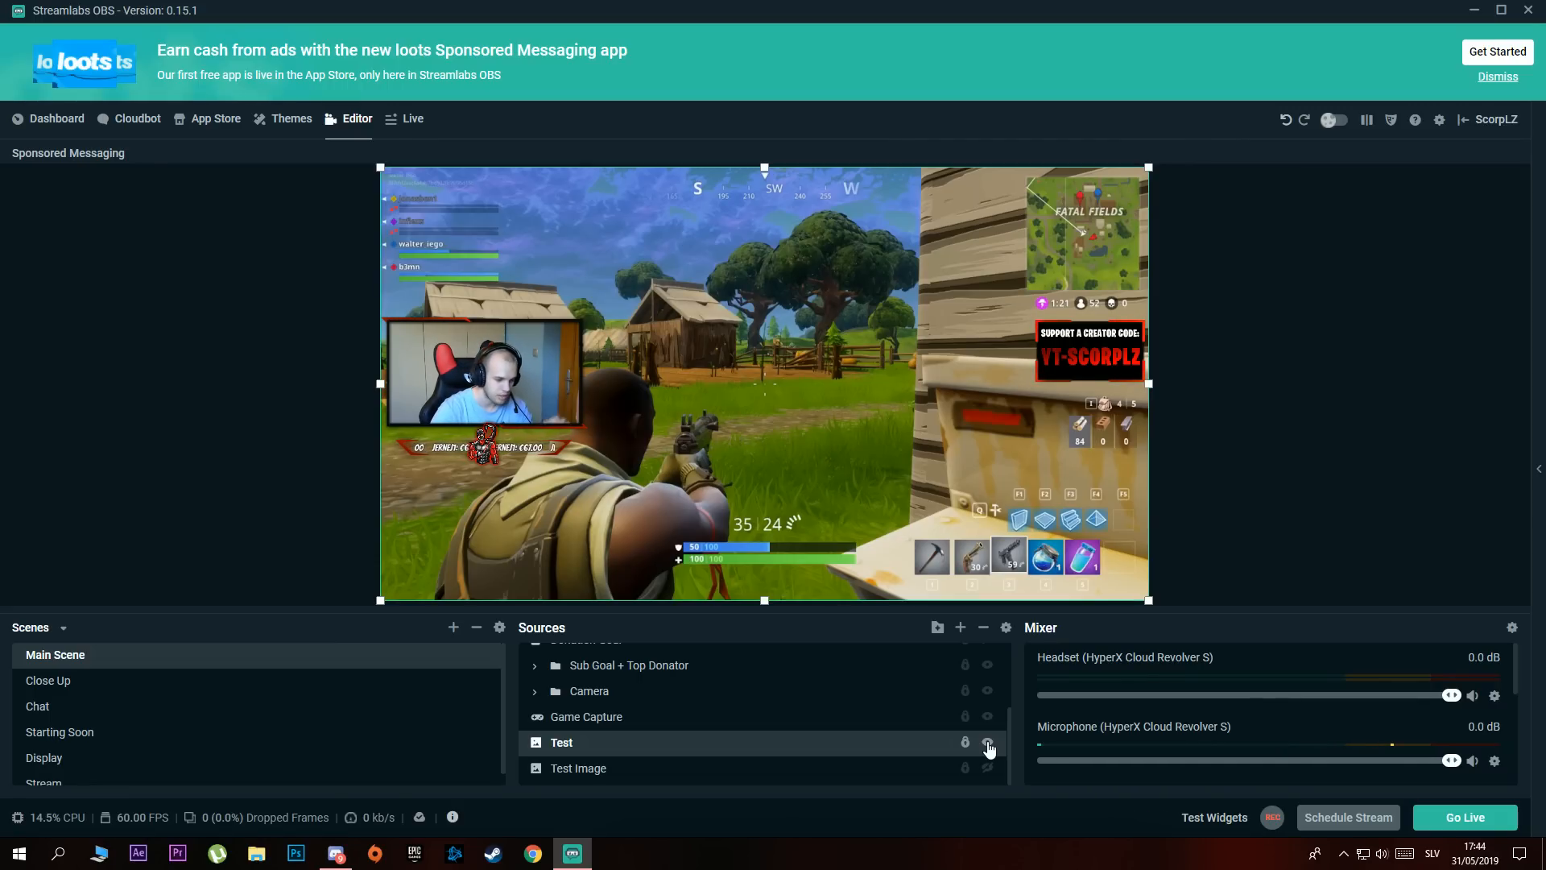
pyautogui.click(988, 745)
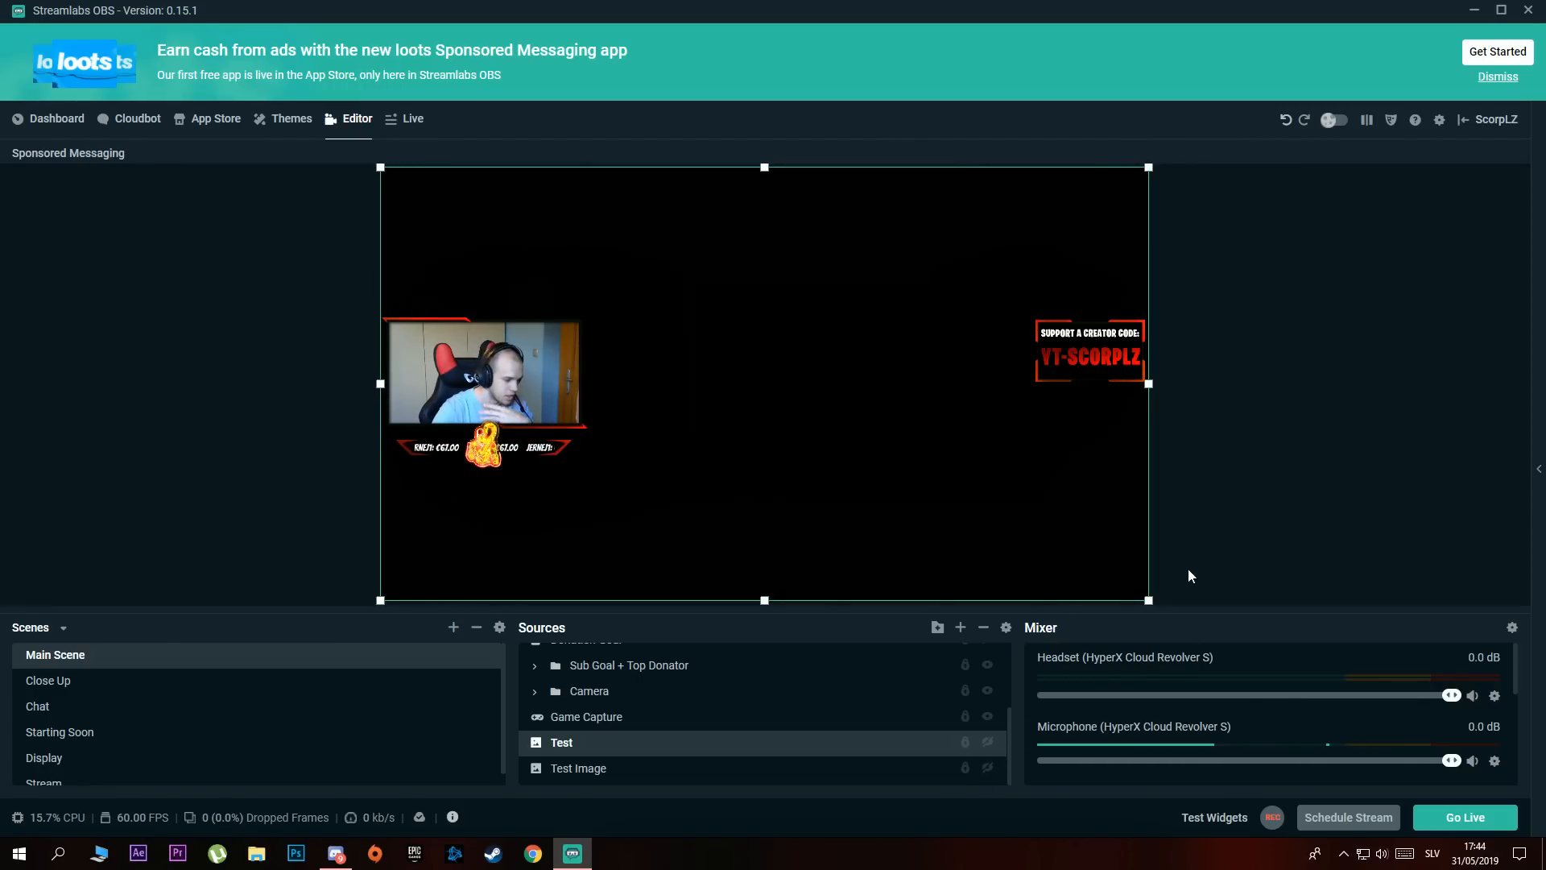
pyautogui.scroll(-1, 101, 757)
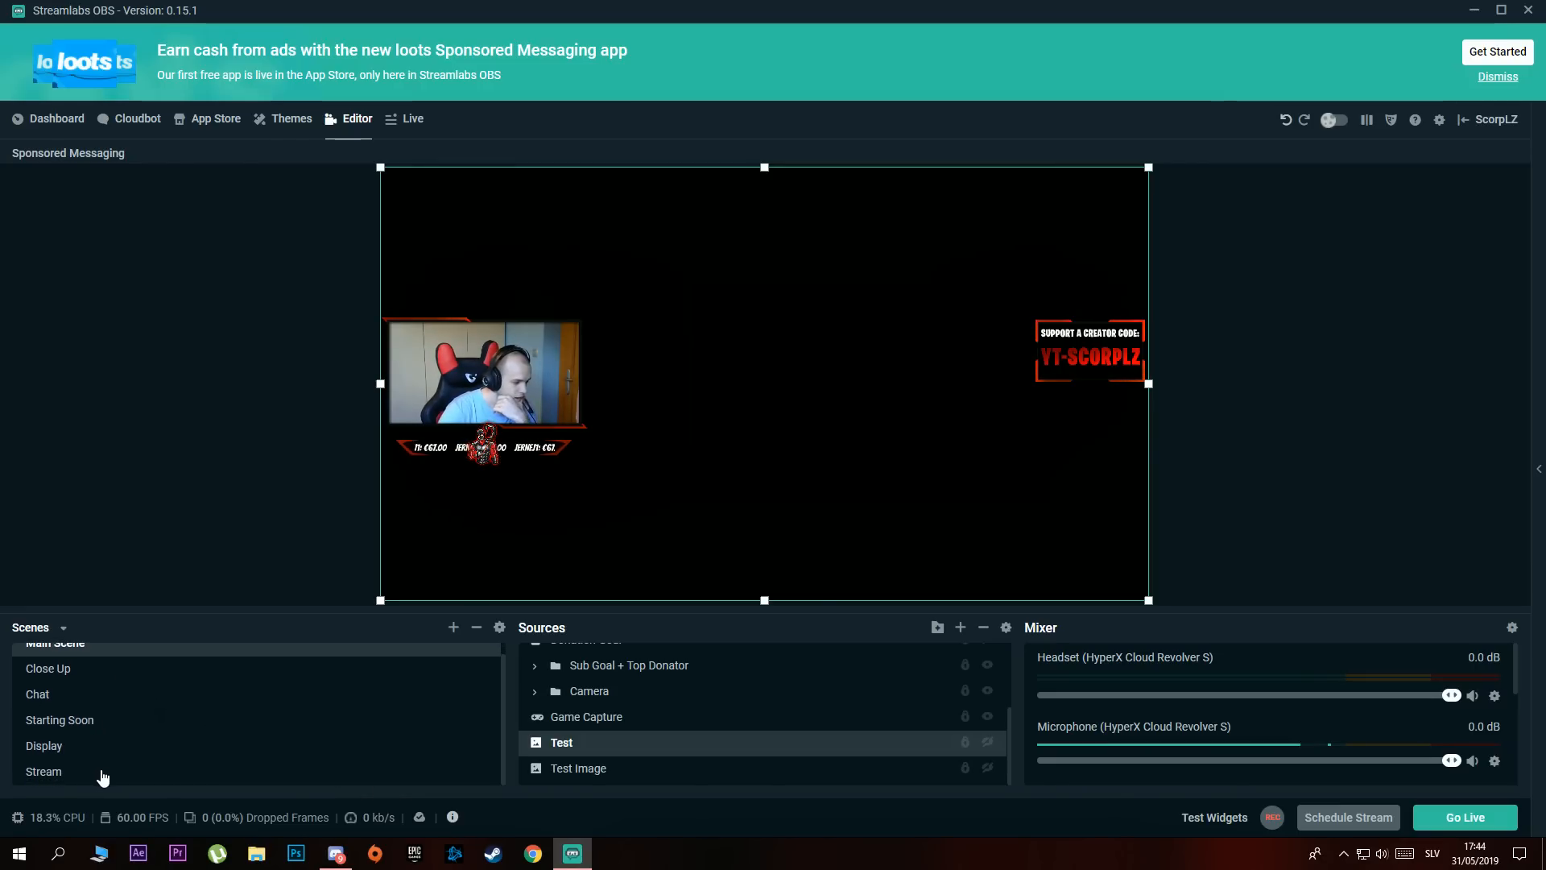
pyautogui.click(102, 773)
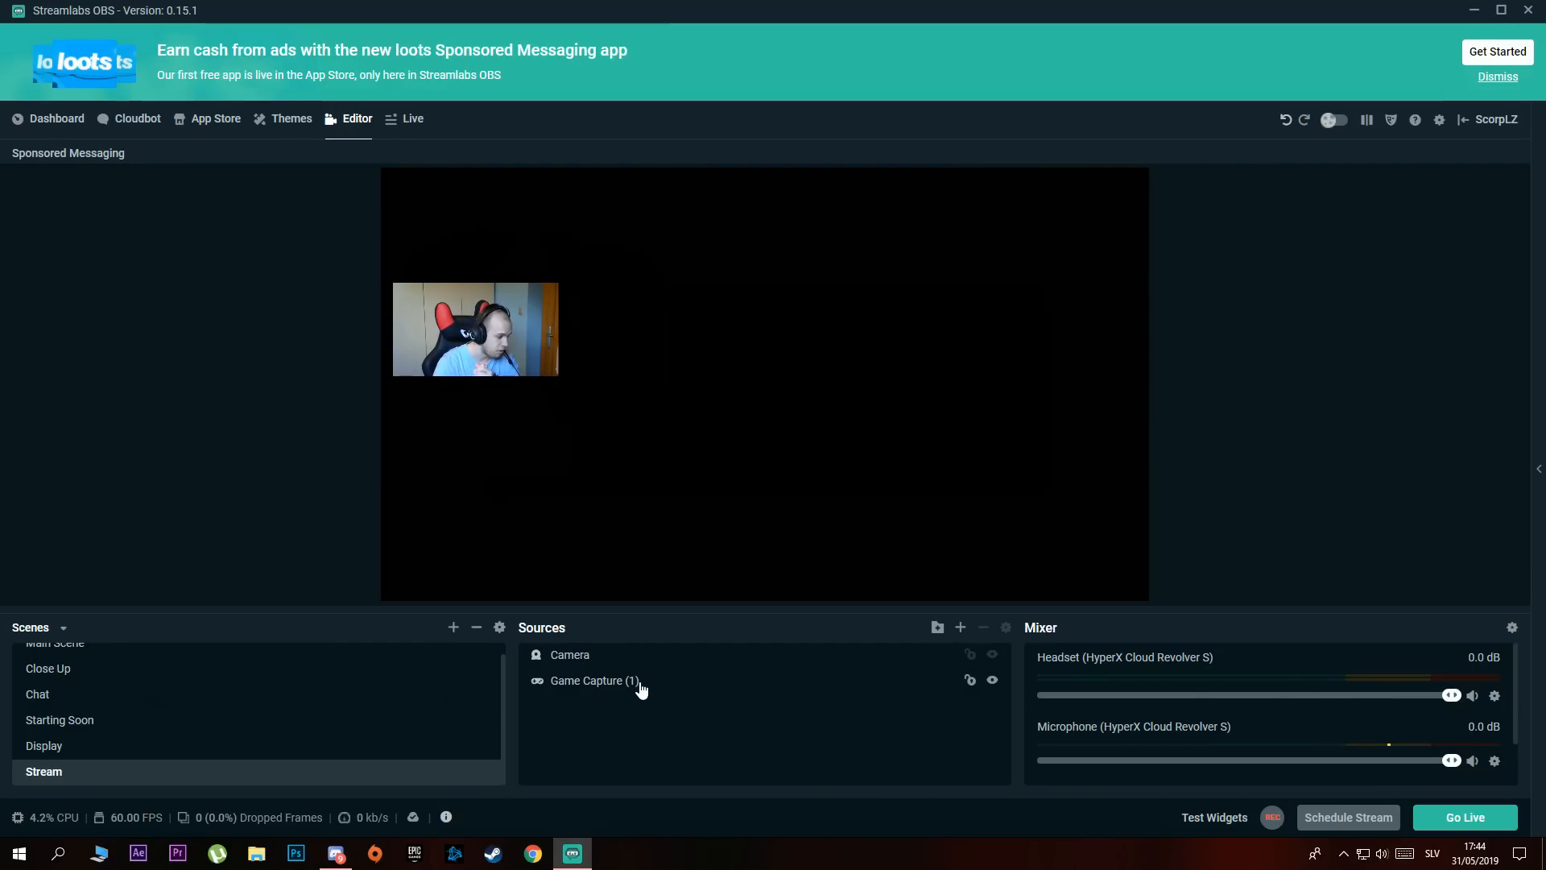
# Add the existing "Cam overlay" media source to the Stream scene
pyautogui.click(960, 627)
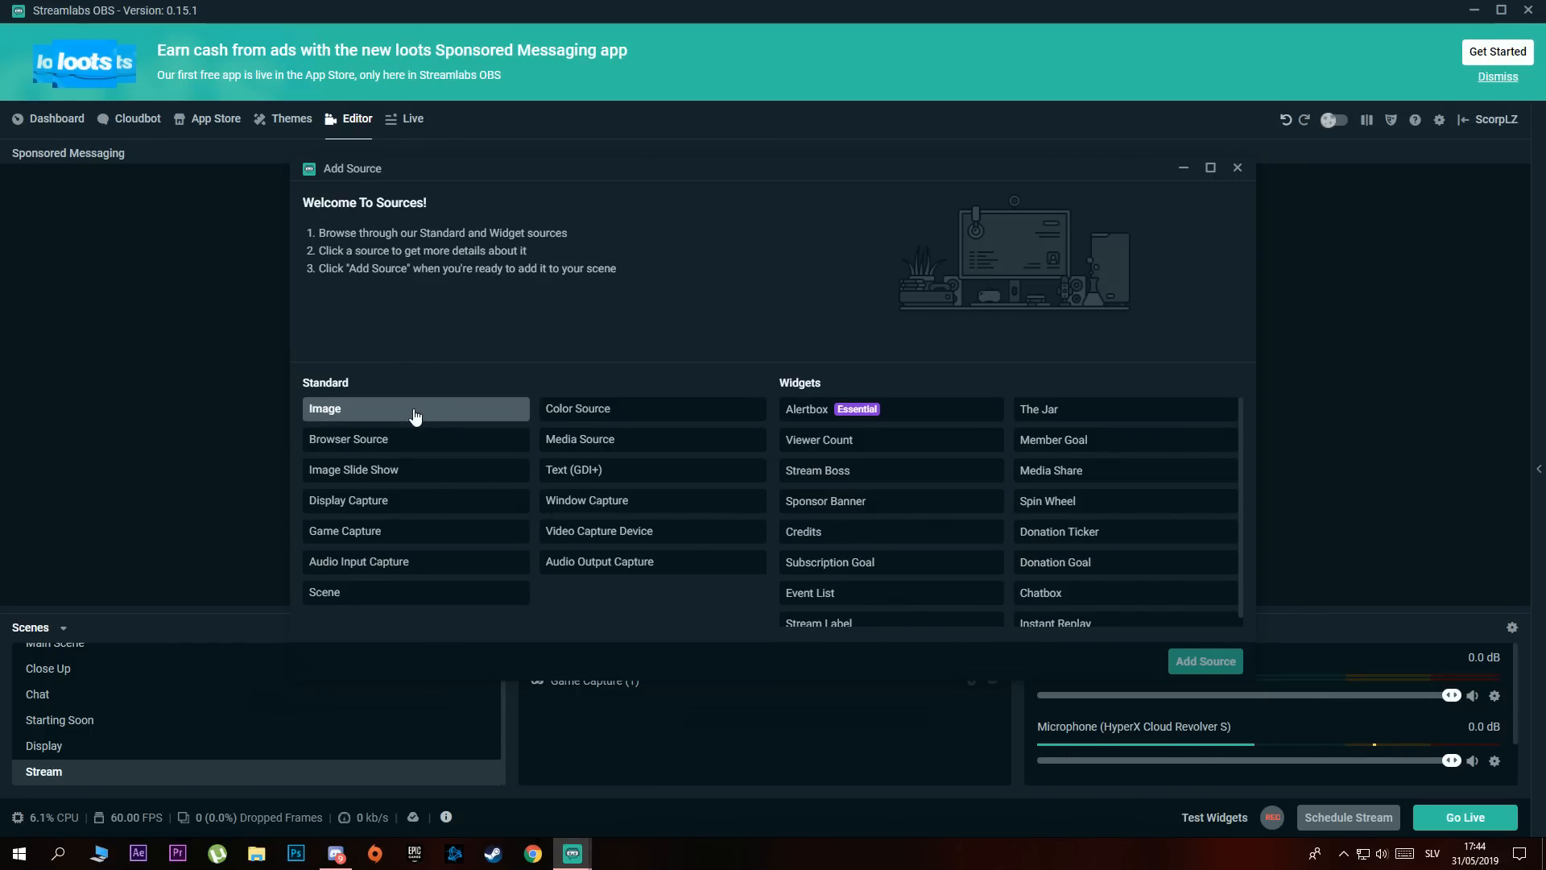
pyautogui.click(564, 442)
pyautogui.click(1202, 662)
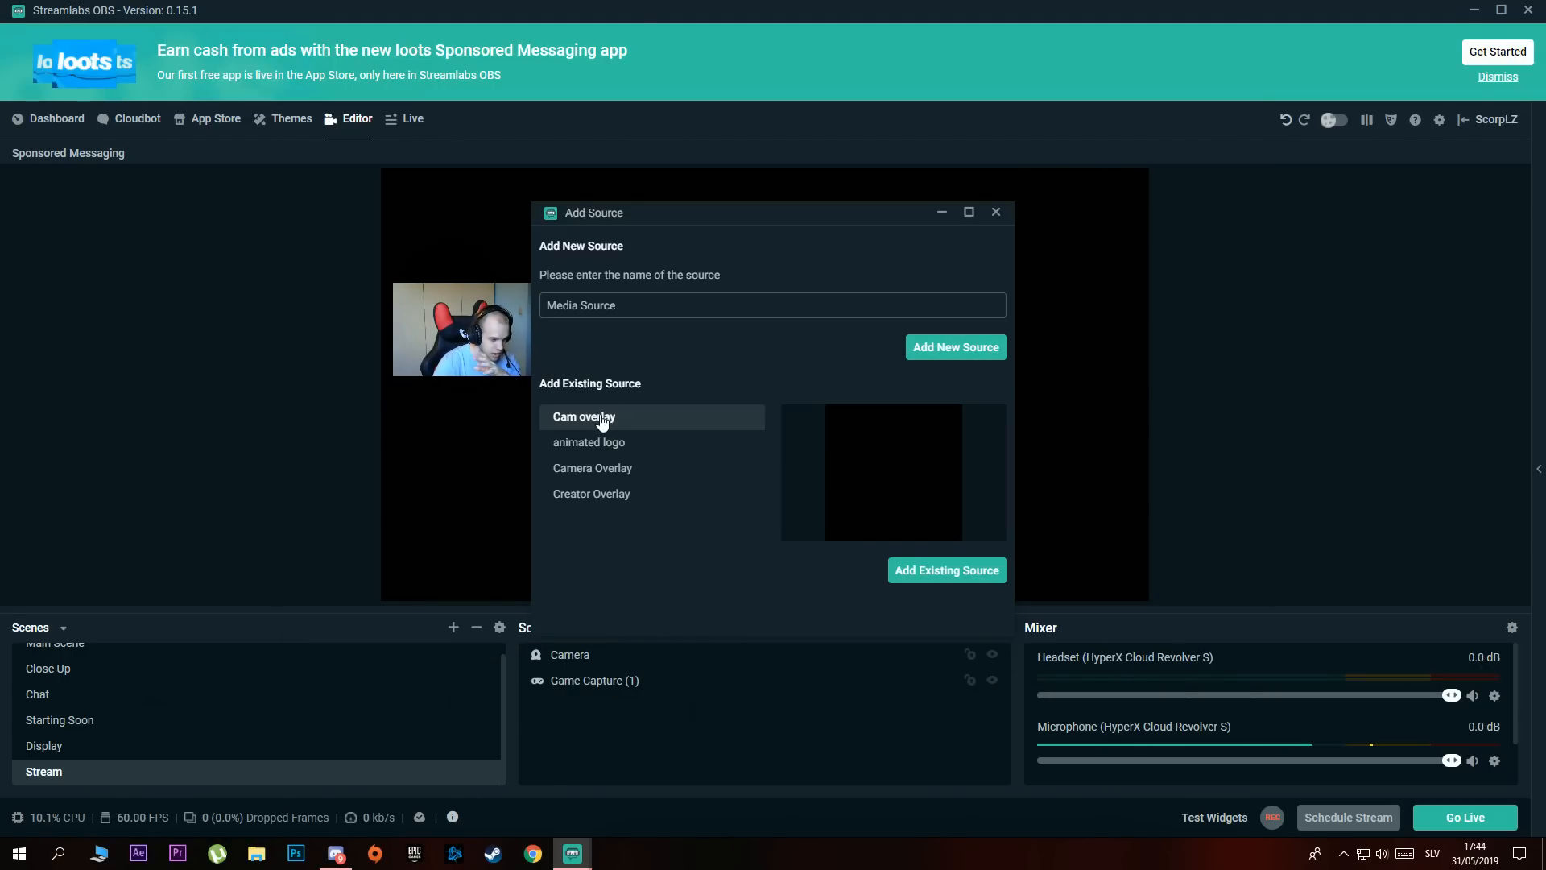
pyautogui.click(602, 448)
pyautogui.click(612, 474)
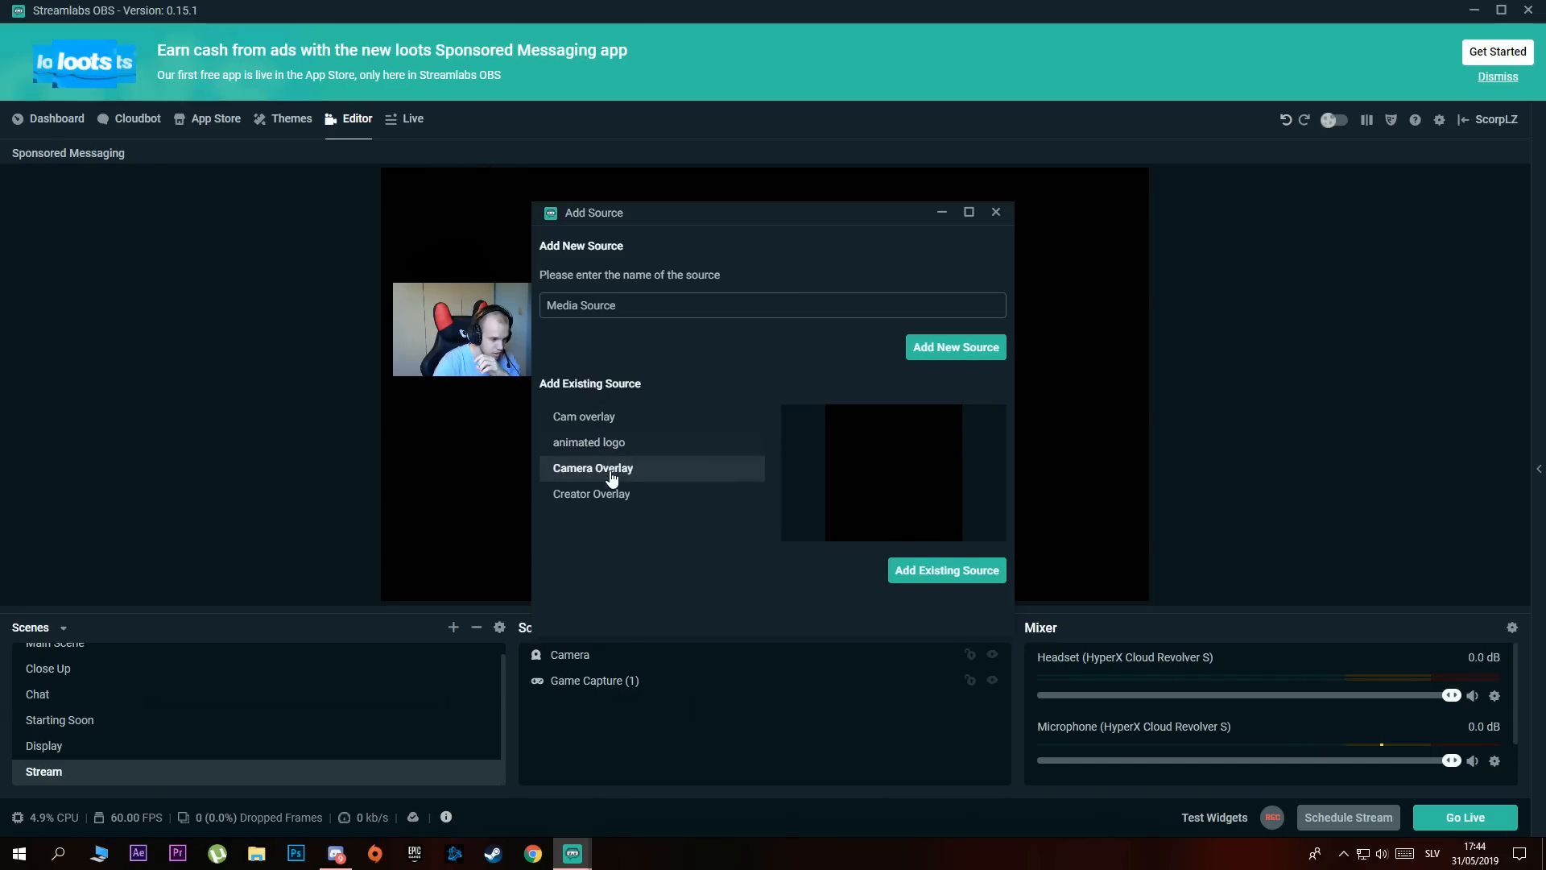
pyautogui.click(620, 499)
pyautogui.click(617, 474)
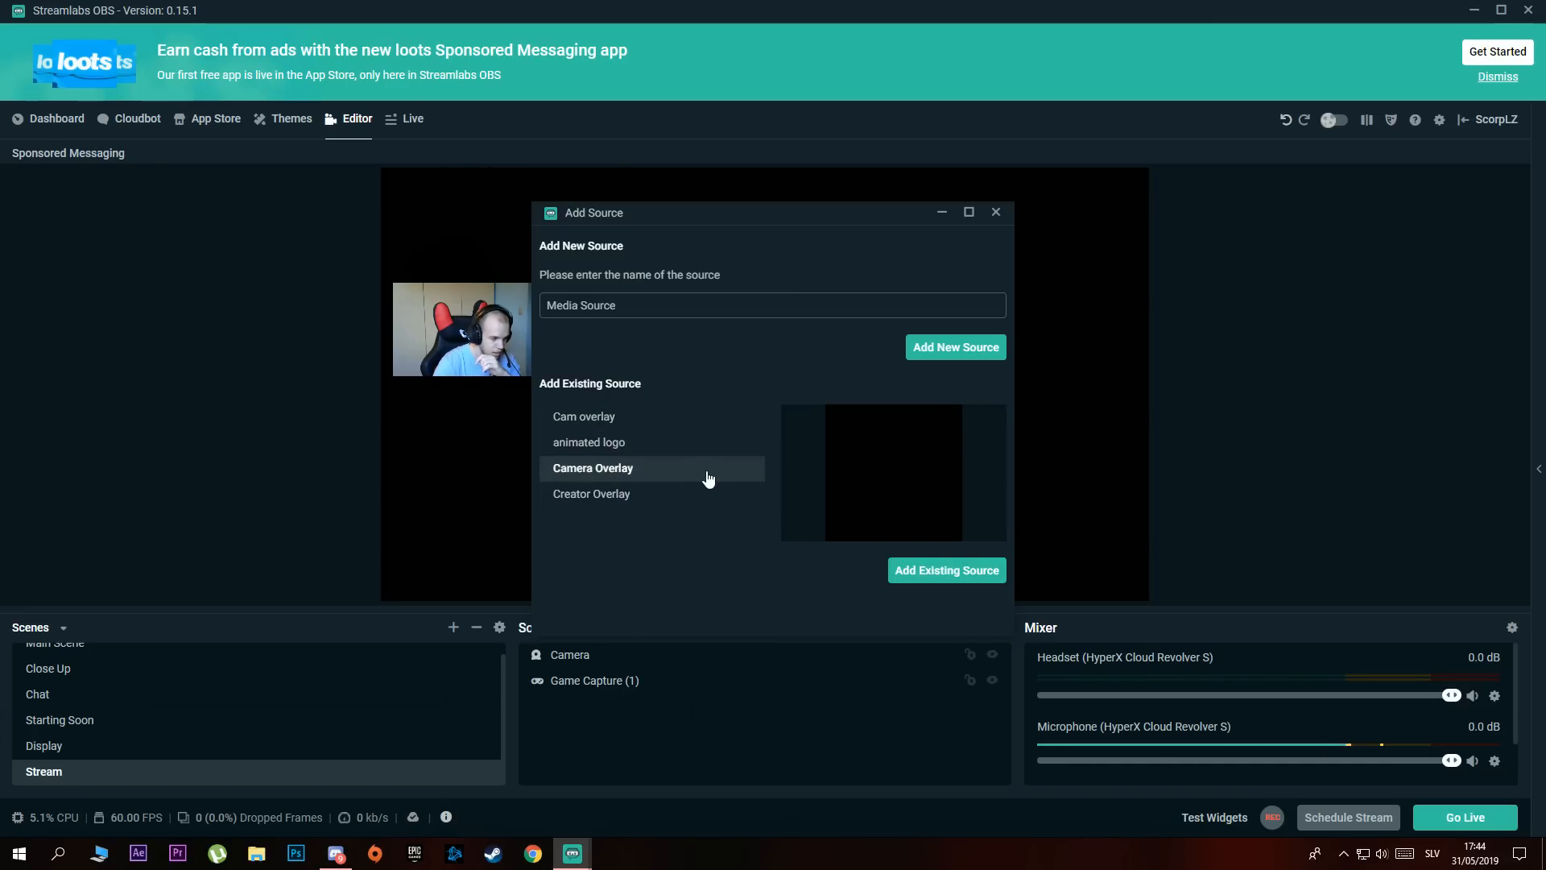
pyautogui.click(630, 421)
pyautogui.click(635, 472)
pyautogui.click(621, 418)
pyautogui.click(632, 477)
pyautogui.click(621, 425)
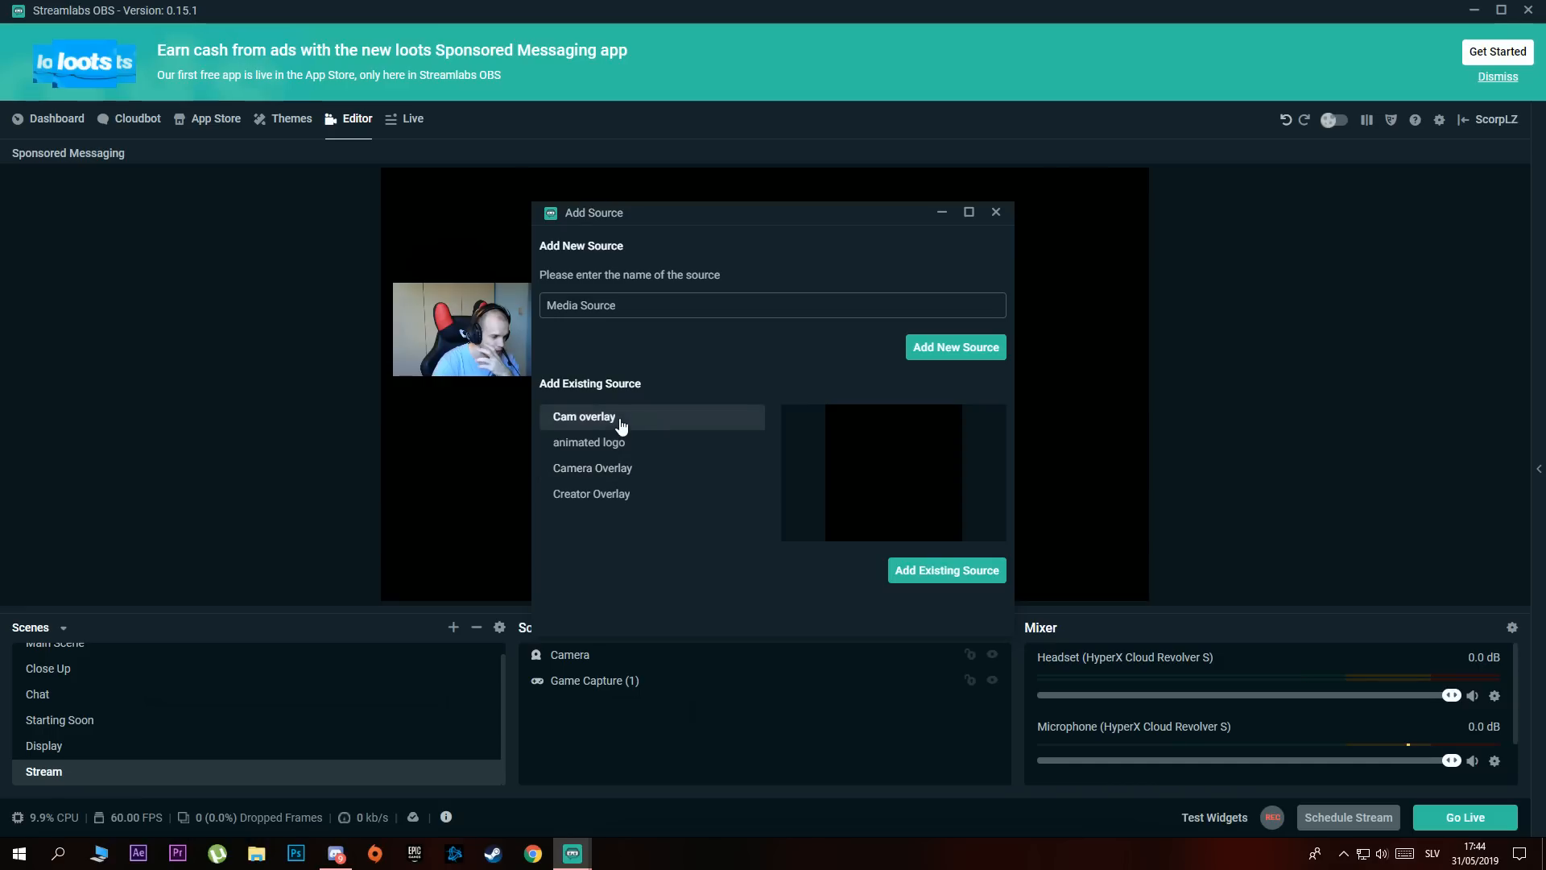
pyautogui.click(932, 572)
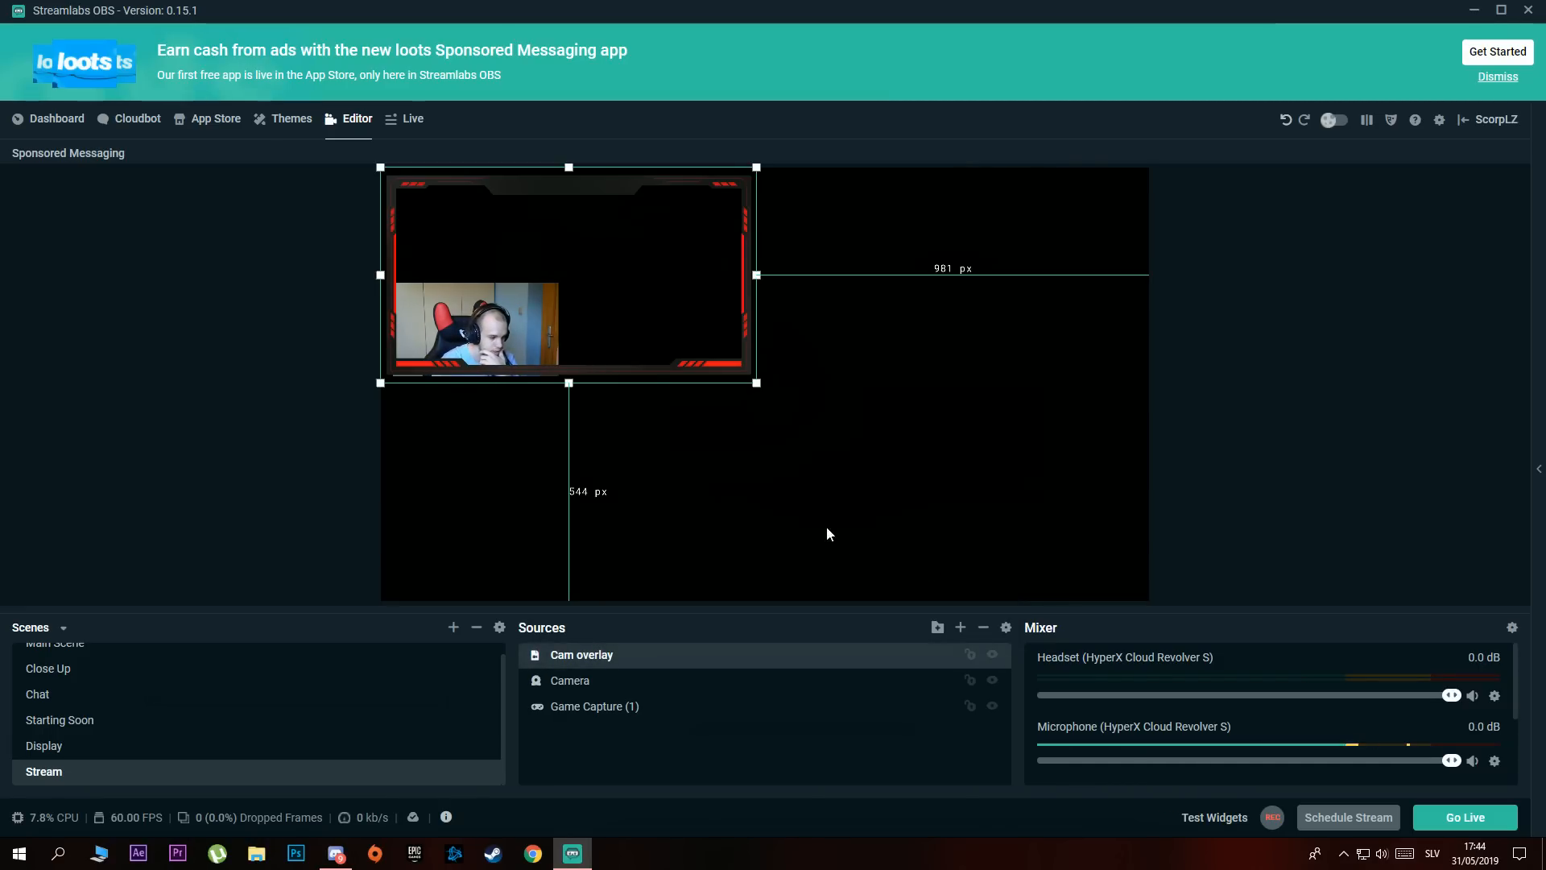
# Move the cam overlay toward the middle of the canvas, then review and accept its media source settings
pyautogui.moveTo(589, 187); pyautogui.dragTo(703, 274)
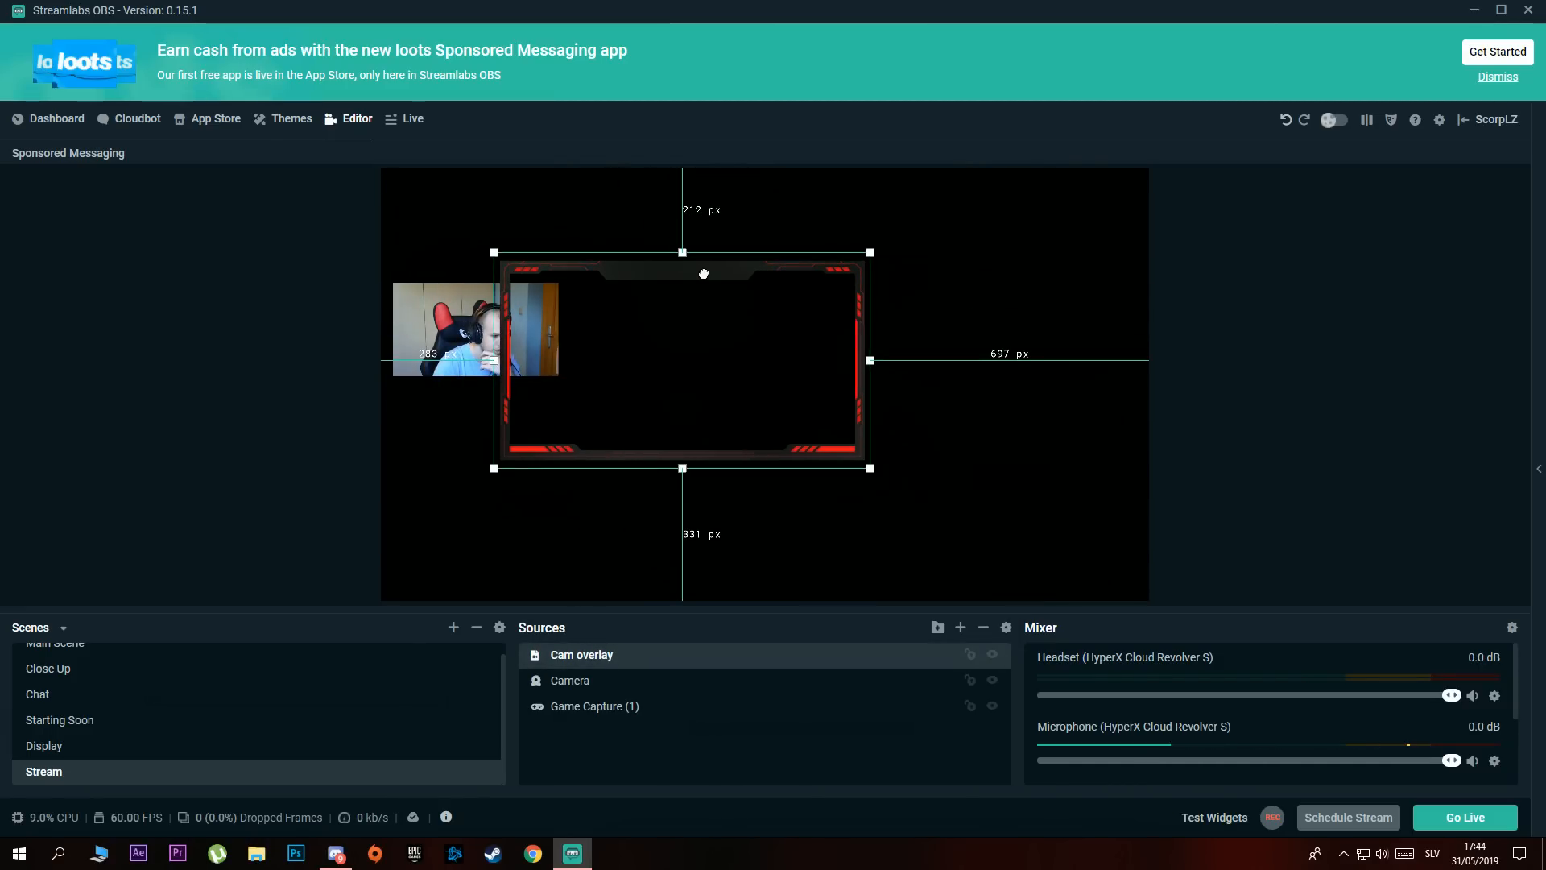
pyautogui.doubleClick(684, 654)
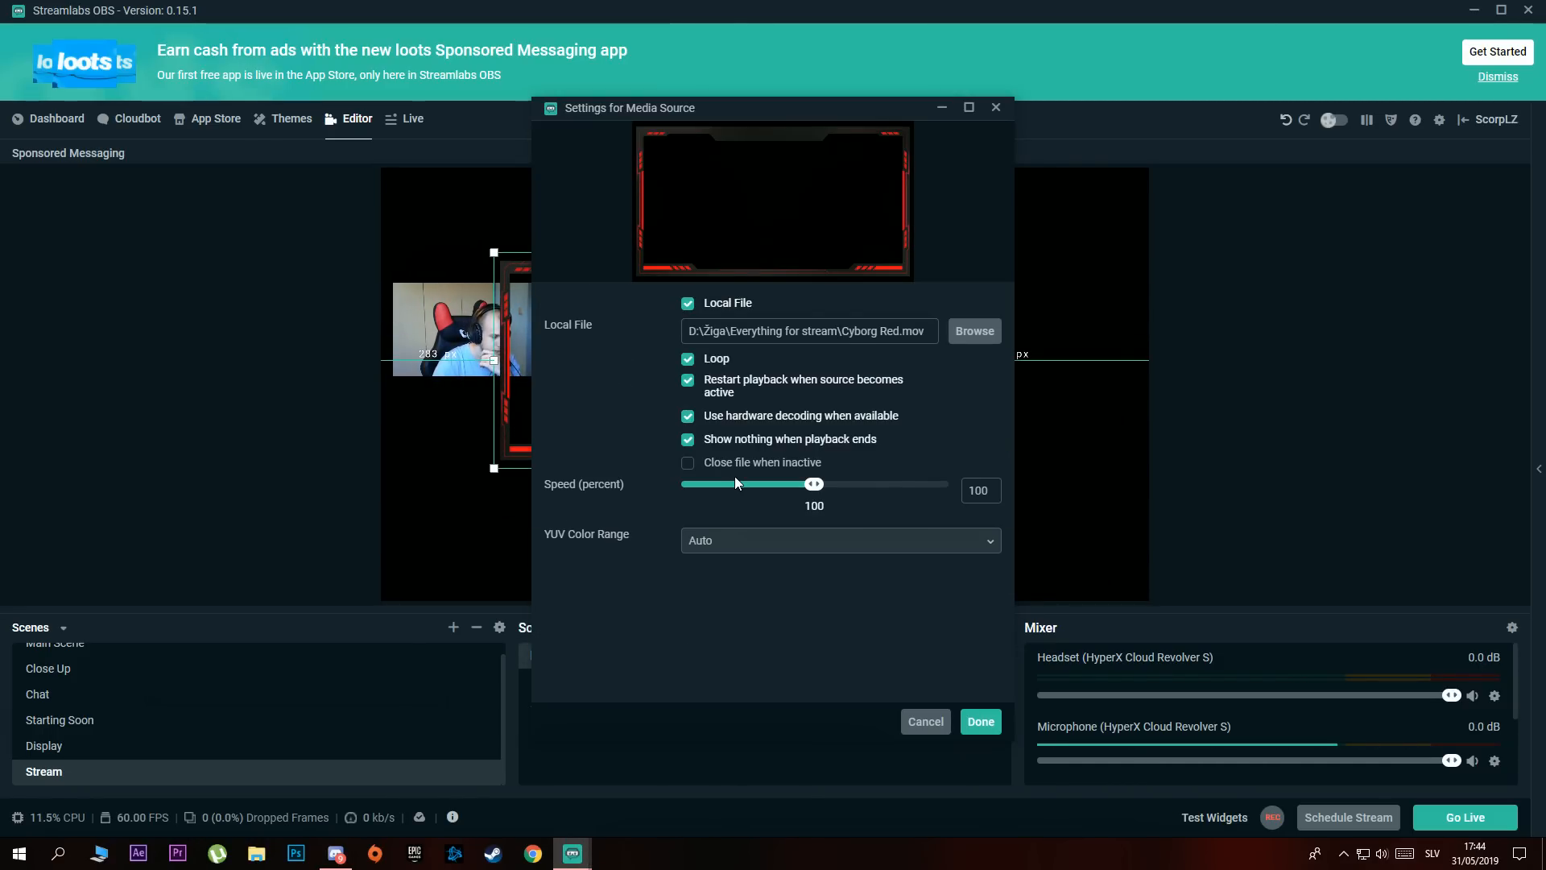
pyautogui.moveTo(801, 107); pyautogui.dragTo(1188, 120)
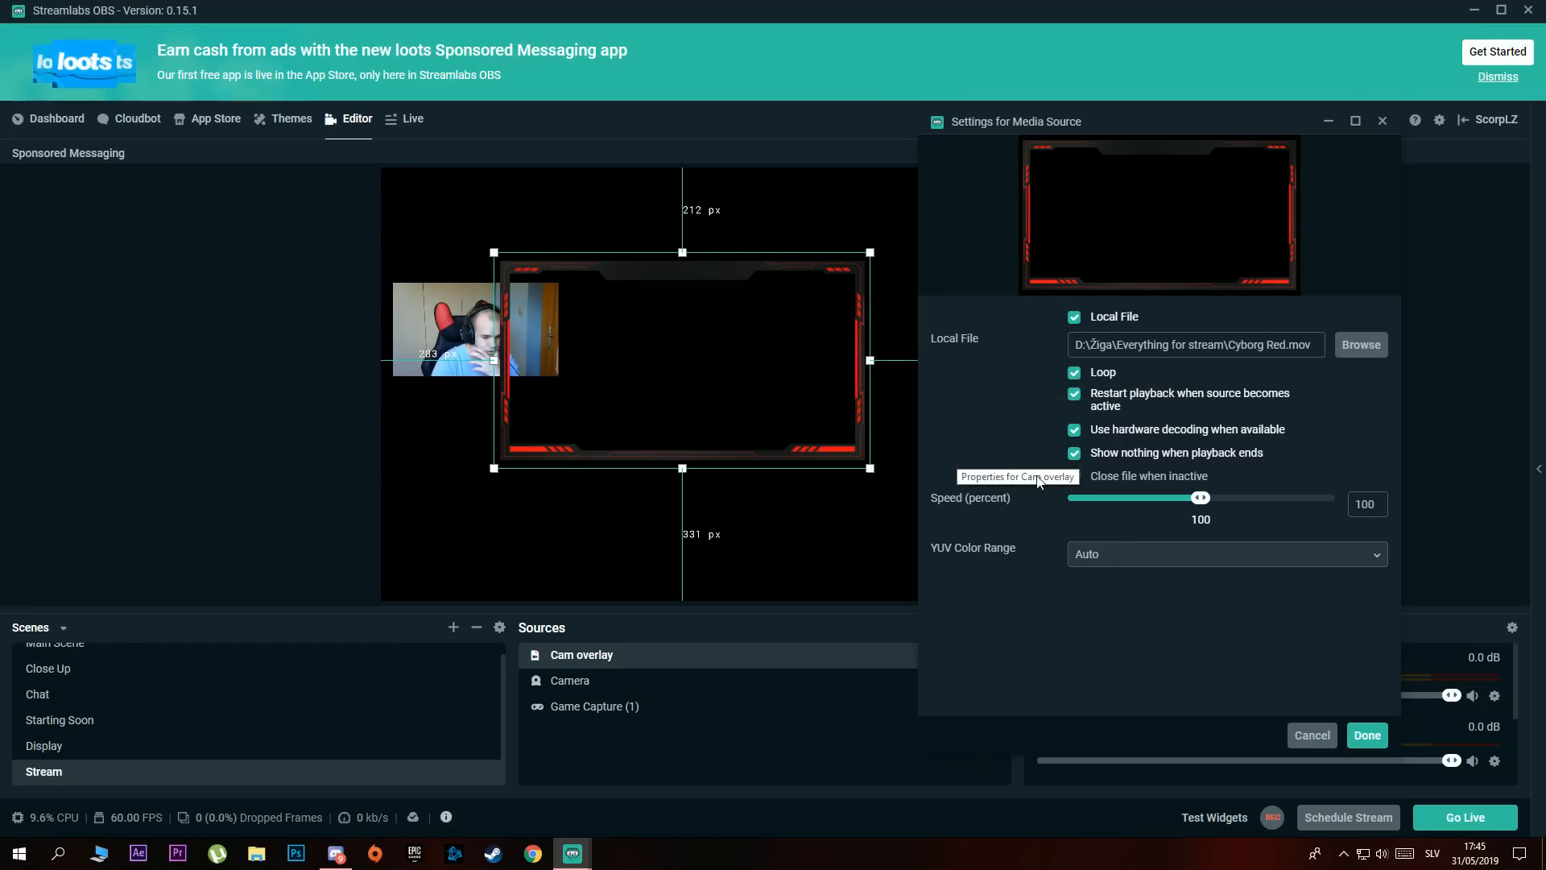
pyautogui.click(1366, 735)
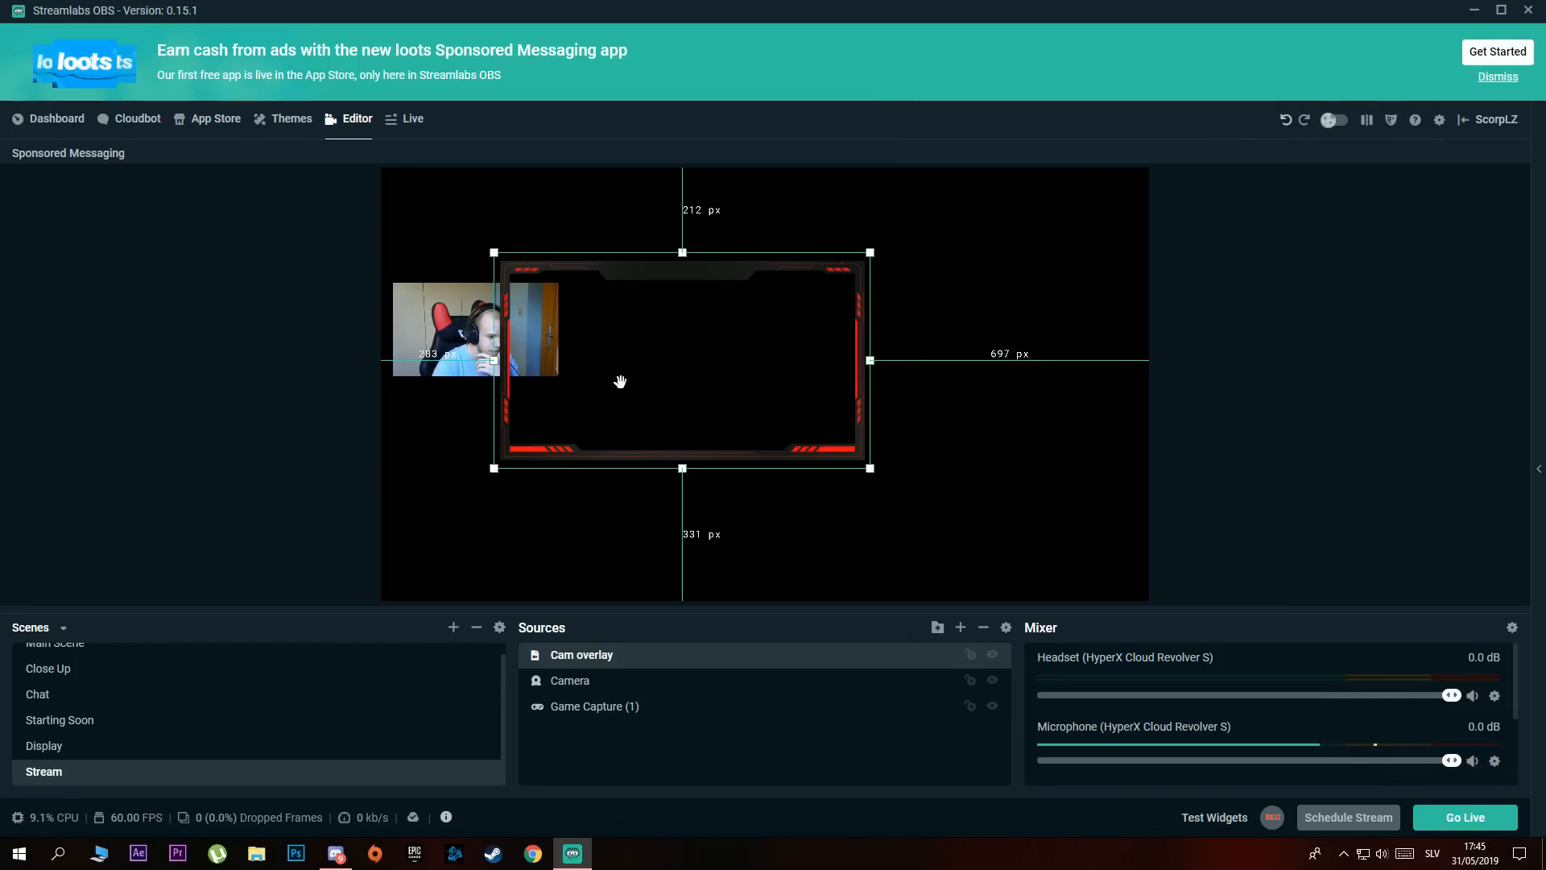
# Shrink the cam overlay and position it so that it frames the camera picture, then deselect it
pyautogui.moveTo(870, 252); pyautogui.dragTo(698, 346)
pyautogui.moveTo(664, 415); pyautogui.dragTo(550, 343)
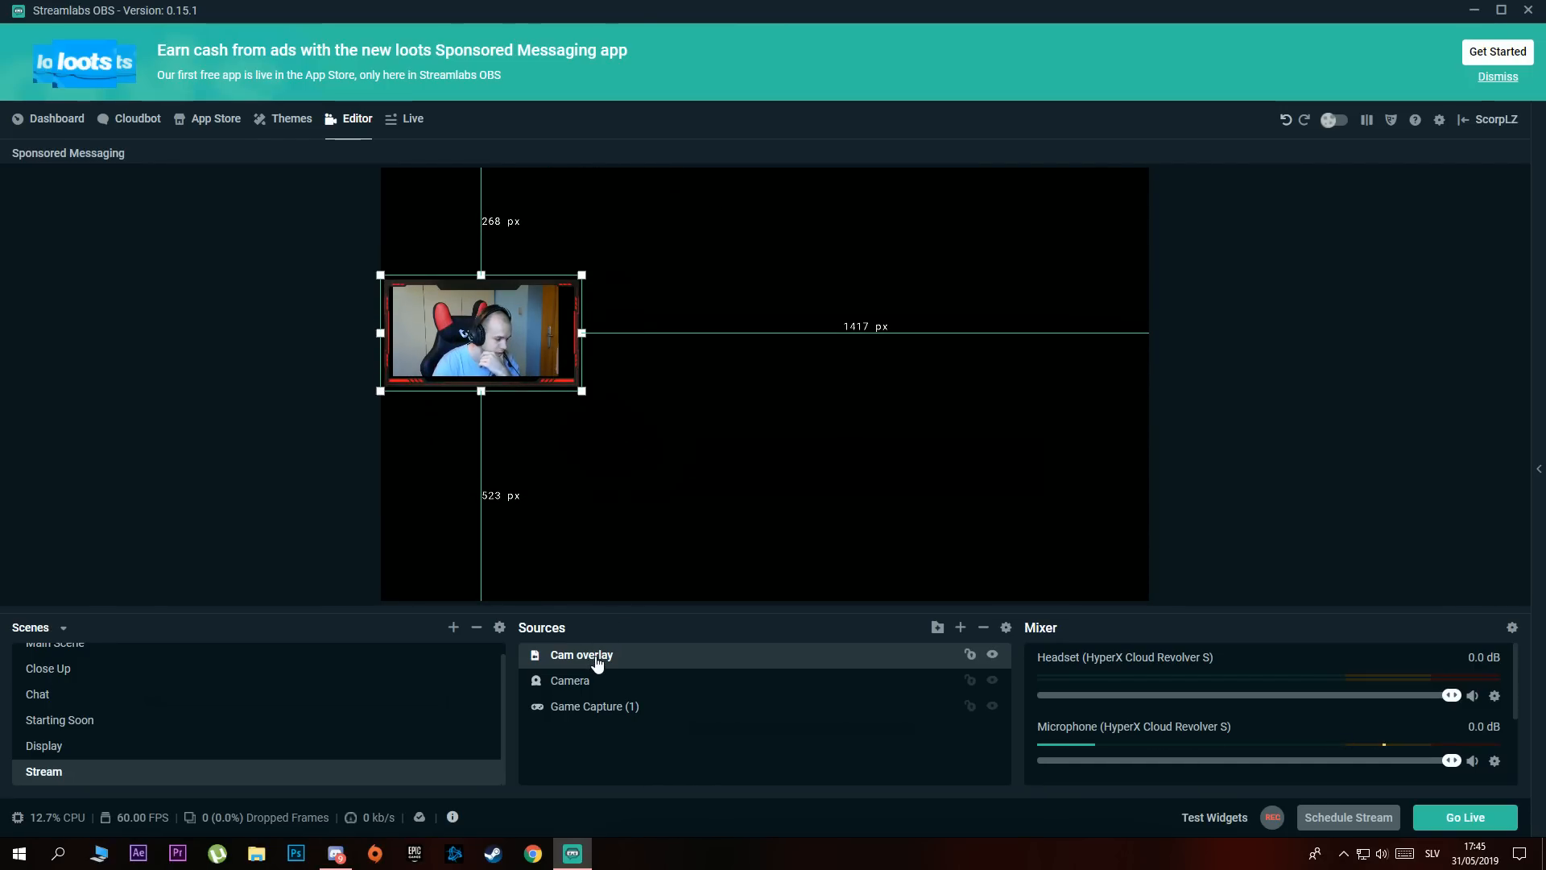
pyautogui.moveTo(583, 275); pyautogui.dragTo(536, 312)
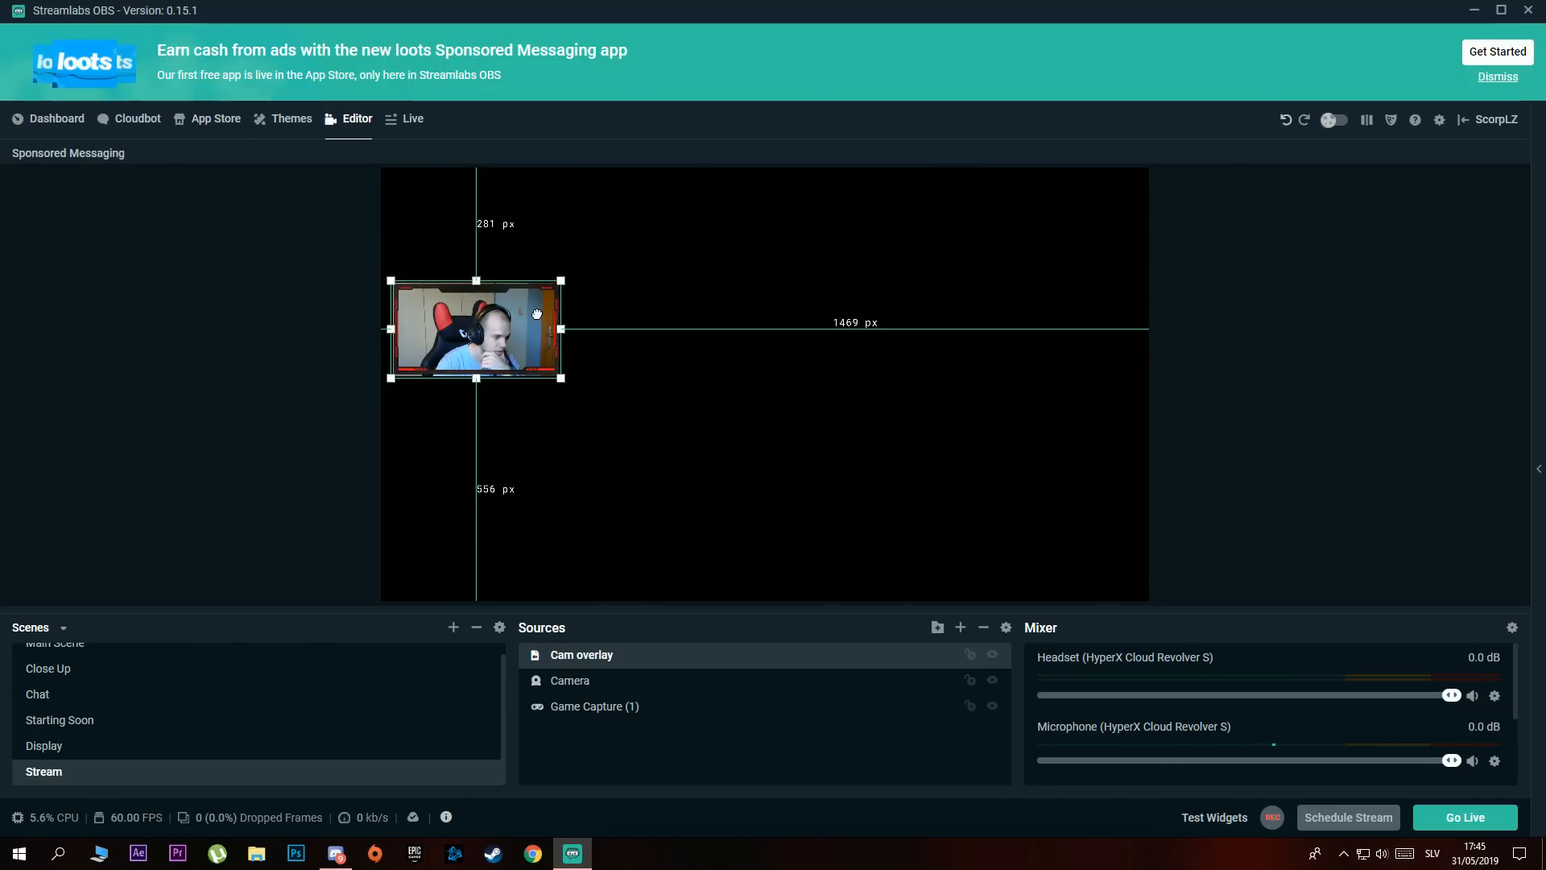
pyautogui.click(1173, 403)
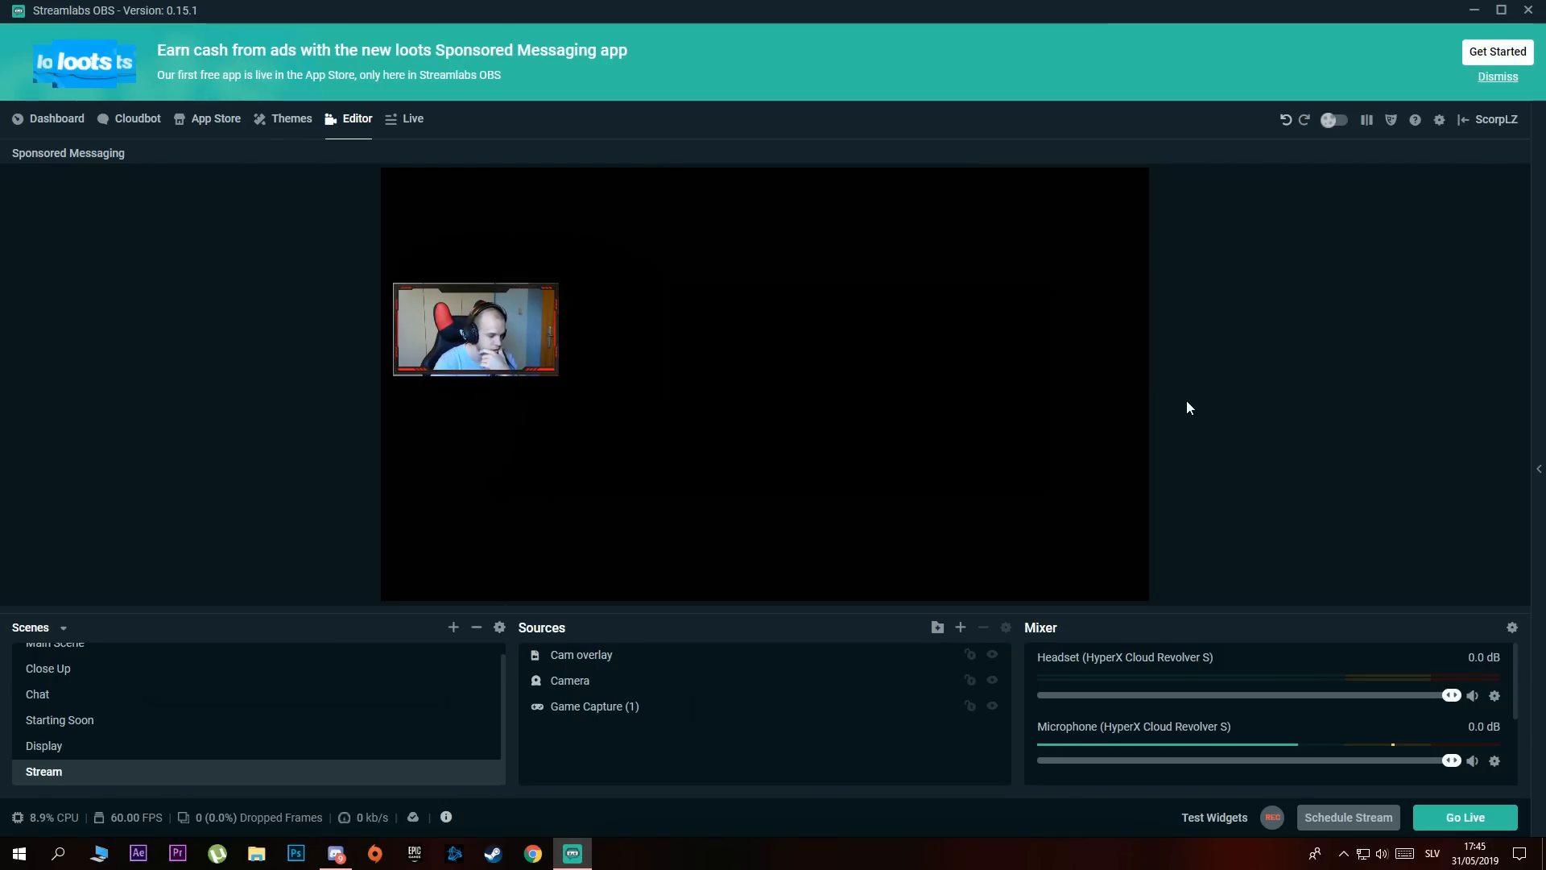
# Select the Alert Box in the Main Scene and preview it with test subscriber and donation alerts
pyautogui.scroll(1, 121, 704)
pyautogui.click(90, 660)
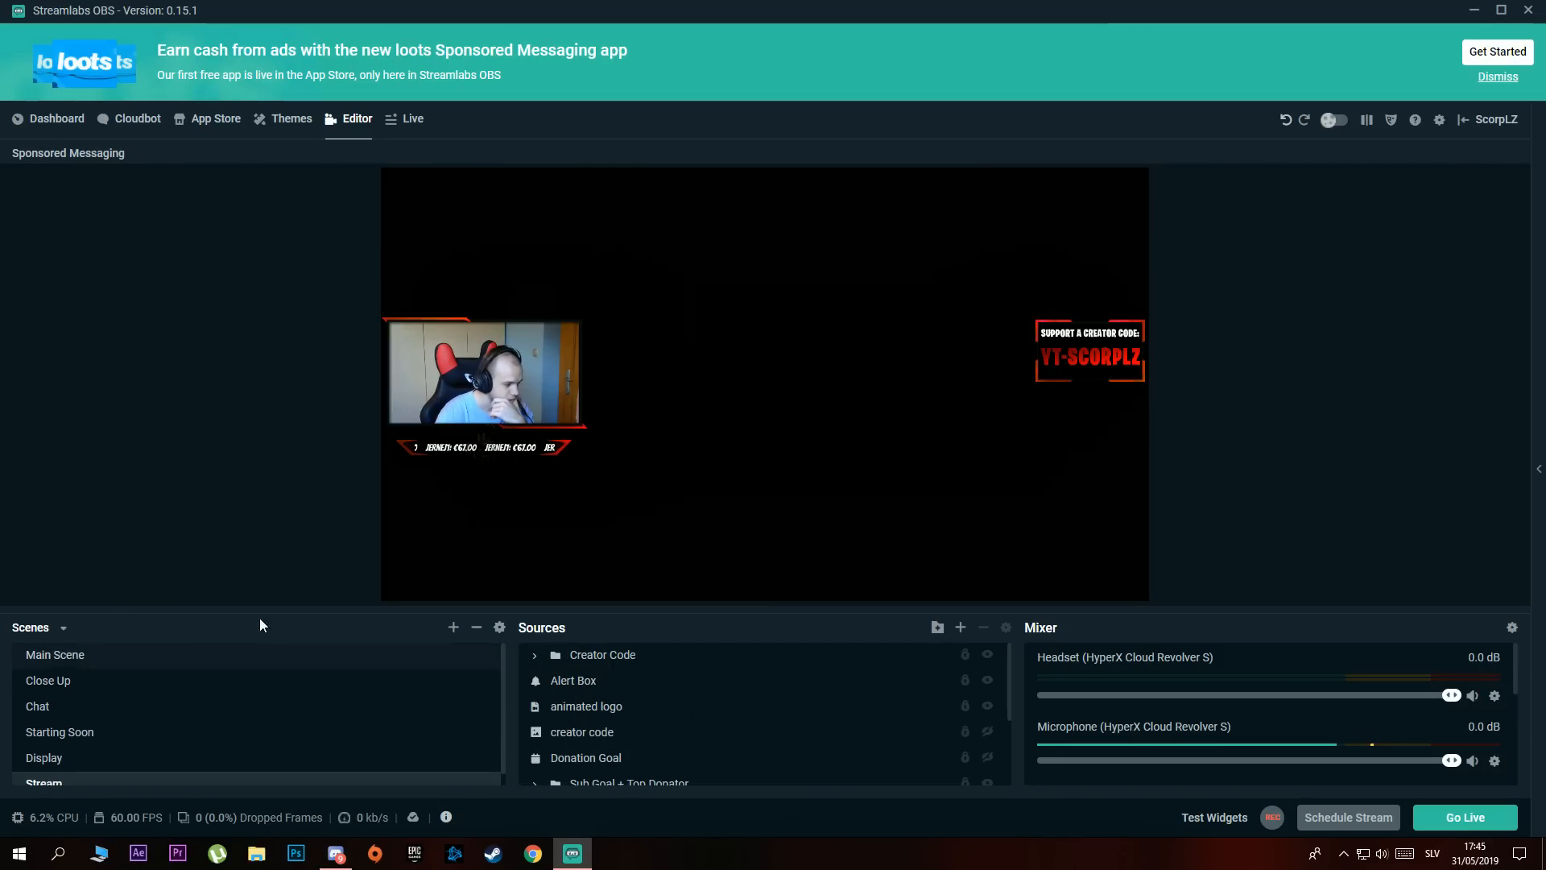
pyautogui.scroll(-1, 138, 717)
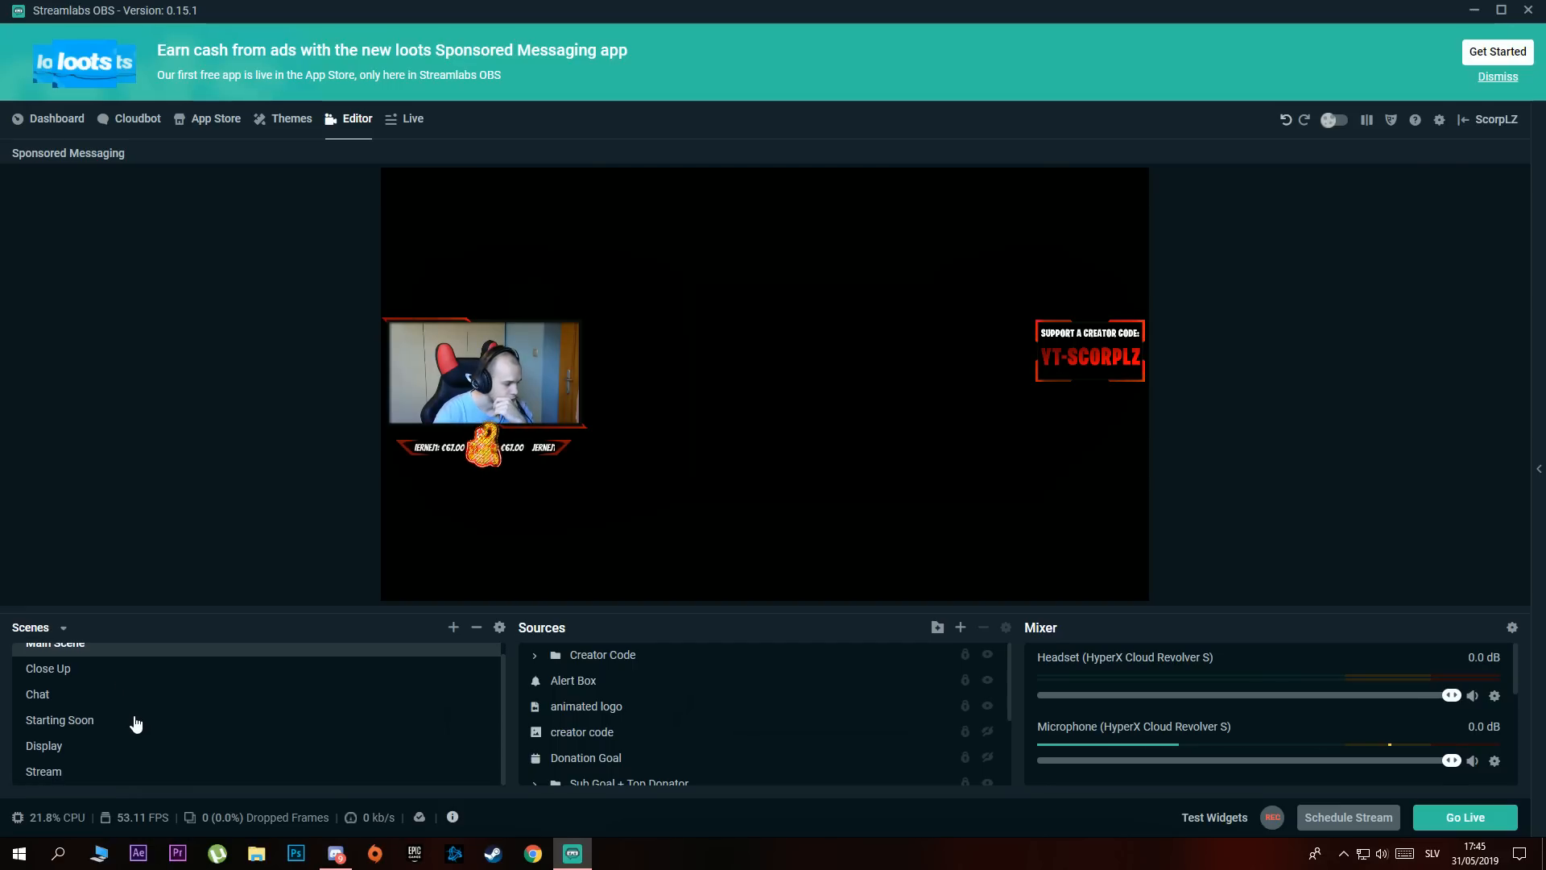
pyautogui.click(595, 692)
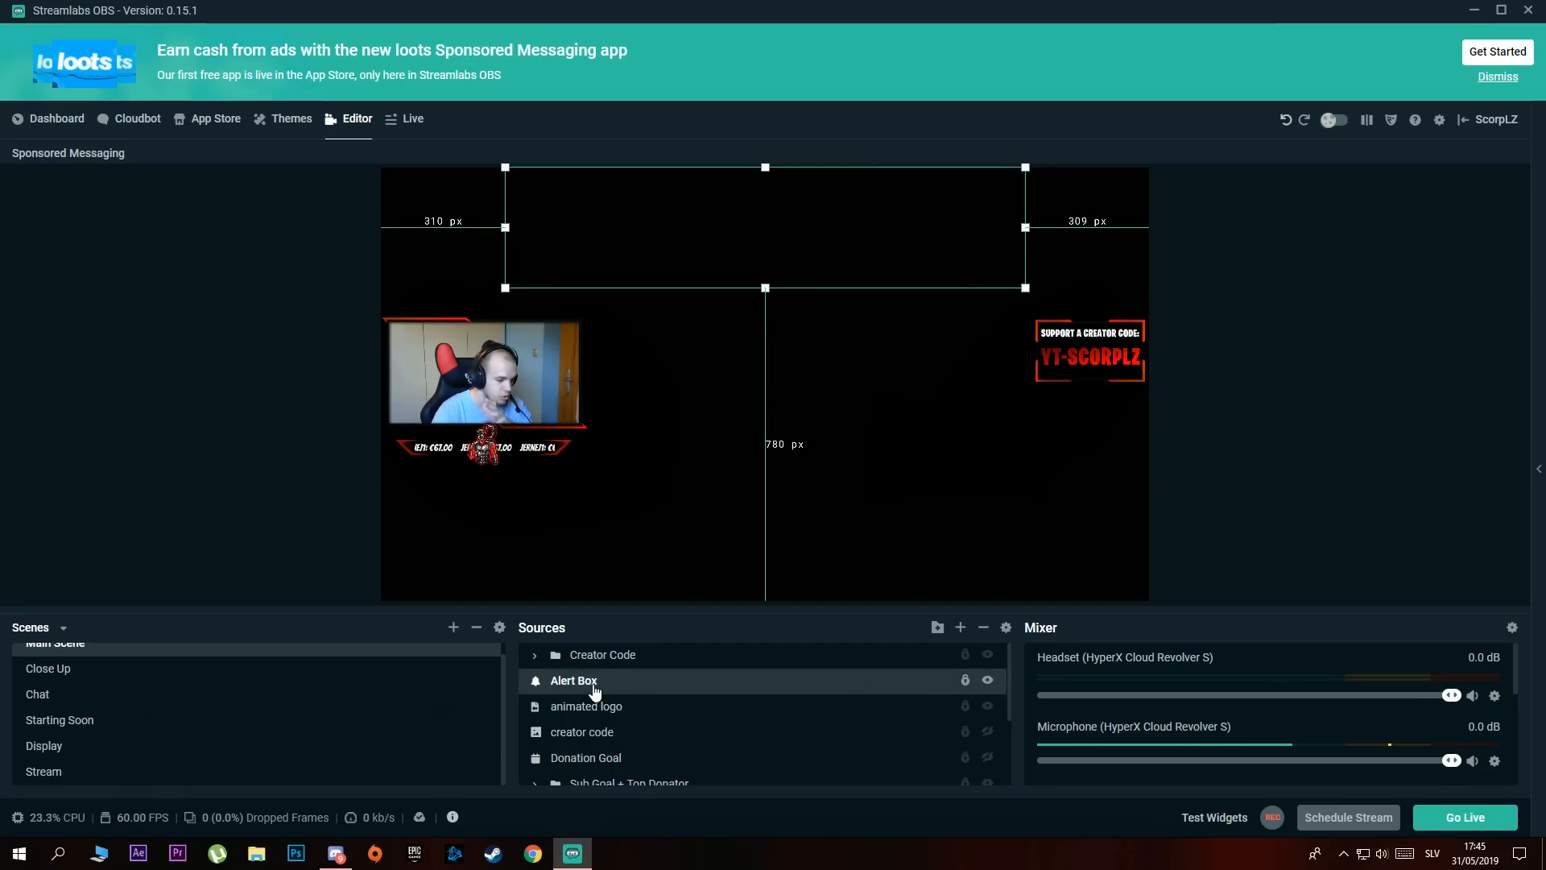
pyautogui.moveTo(1211, 825)
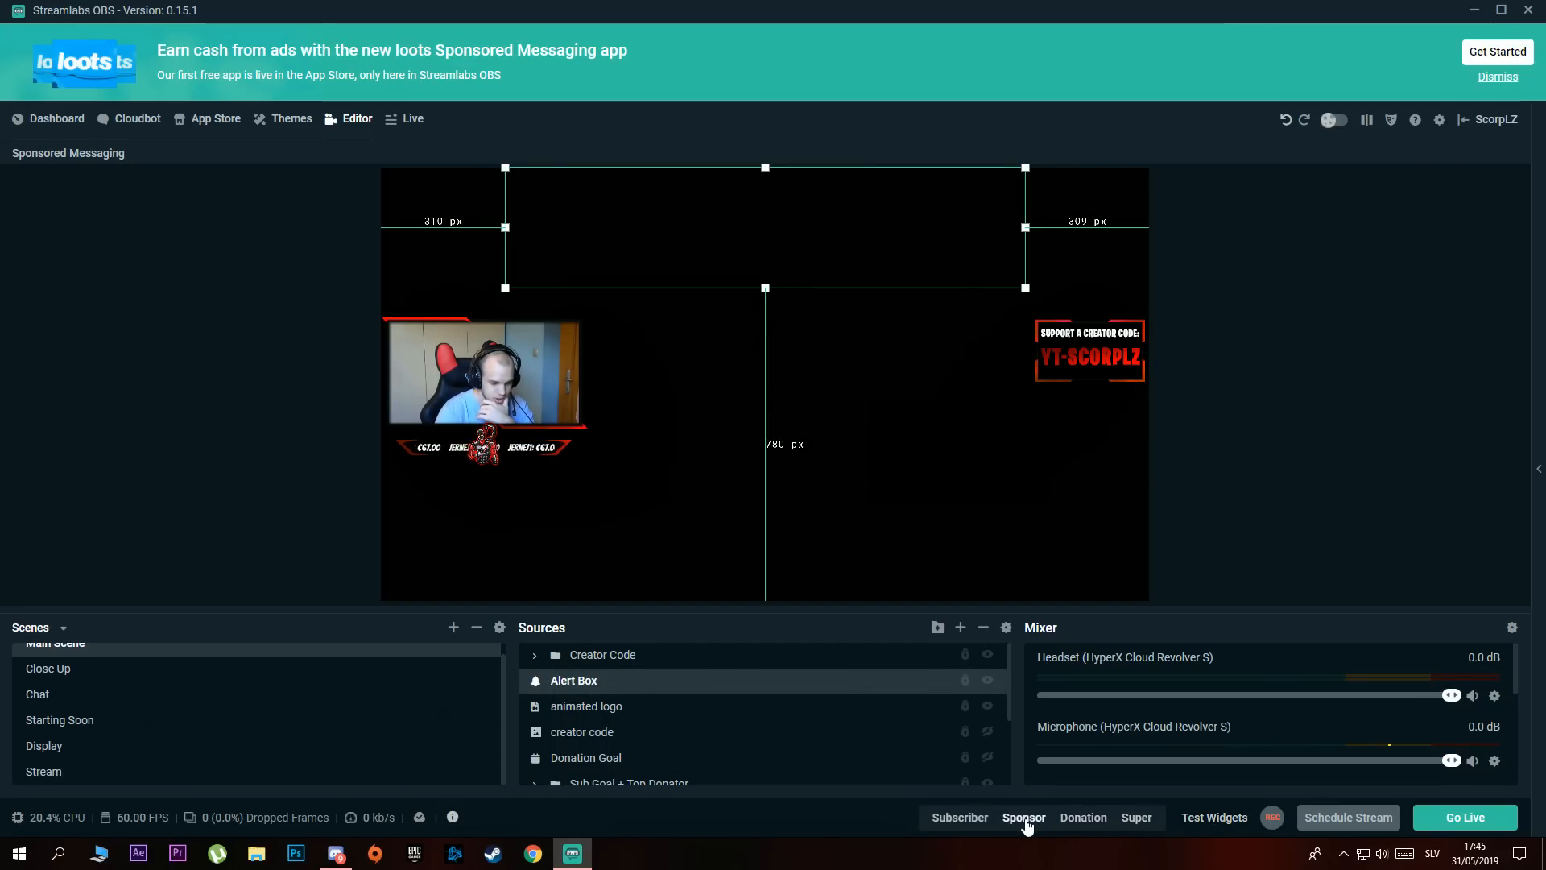
pyautogui.click(958, 818)
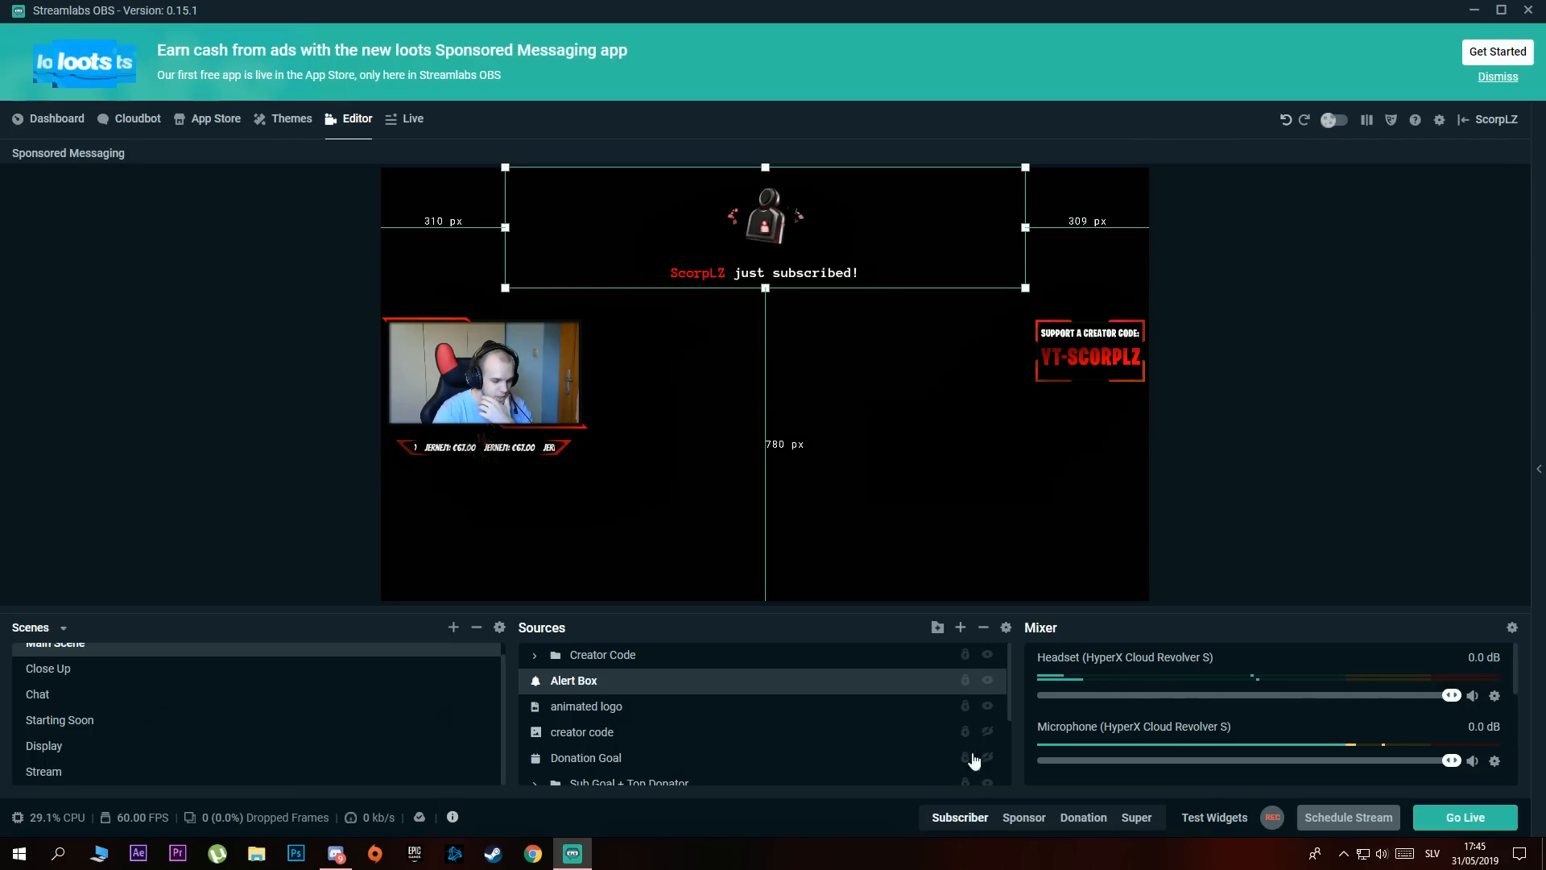
pyautogui.click(1080, 819)
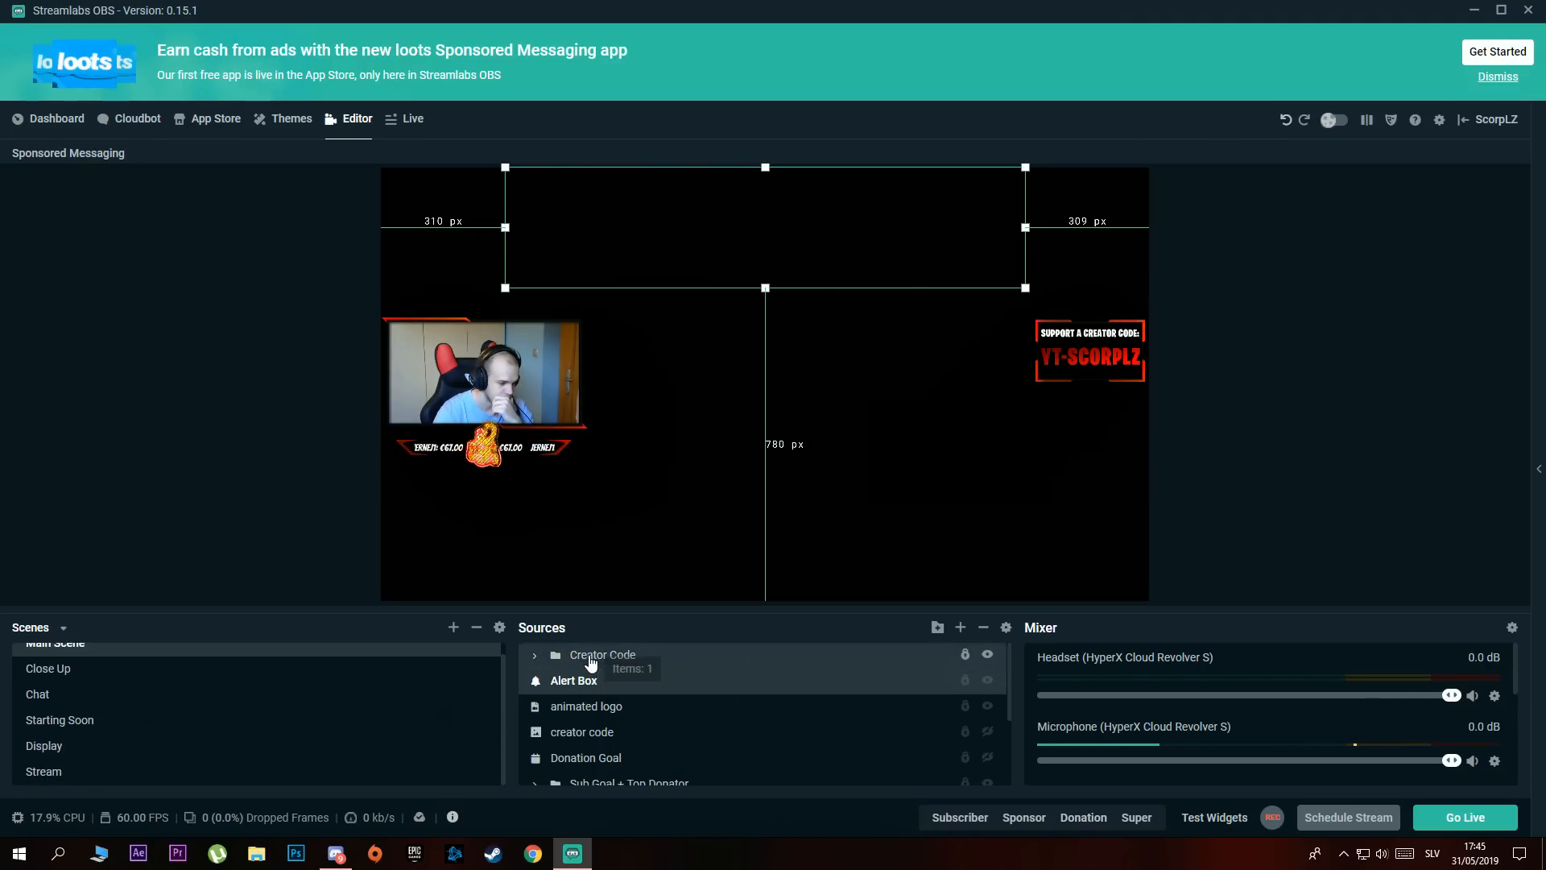
# Order the Alert Box above the Creator Code folder in the Main Scene and return to the Stream scene
pyautogui.moveTo(573, 680); pyautogui.dragTo(593, 651)
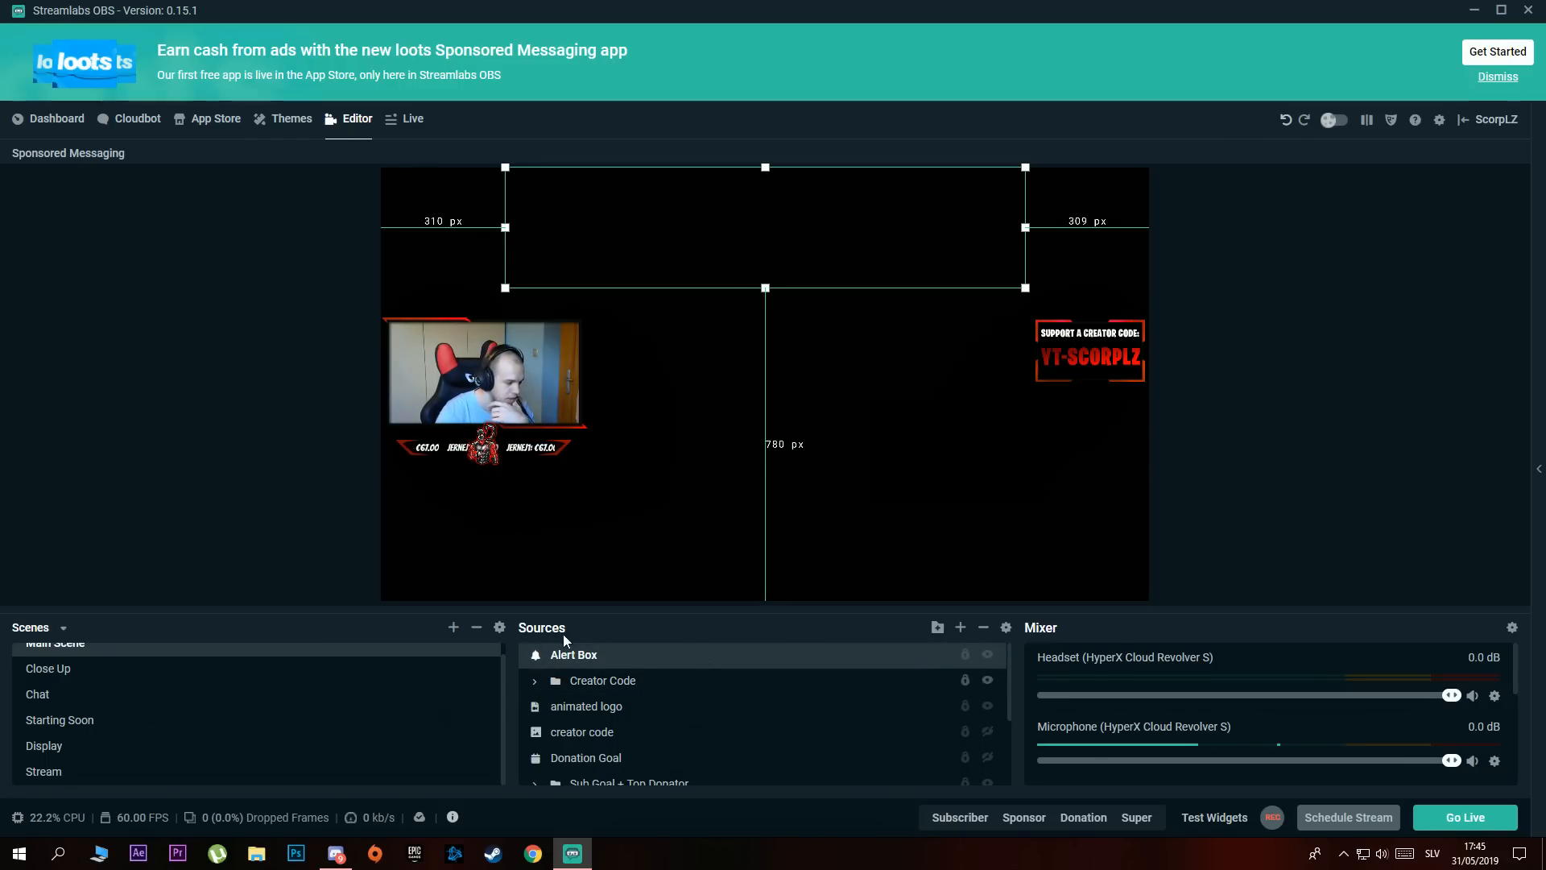
pyautogui.click(55, 771)
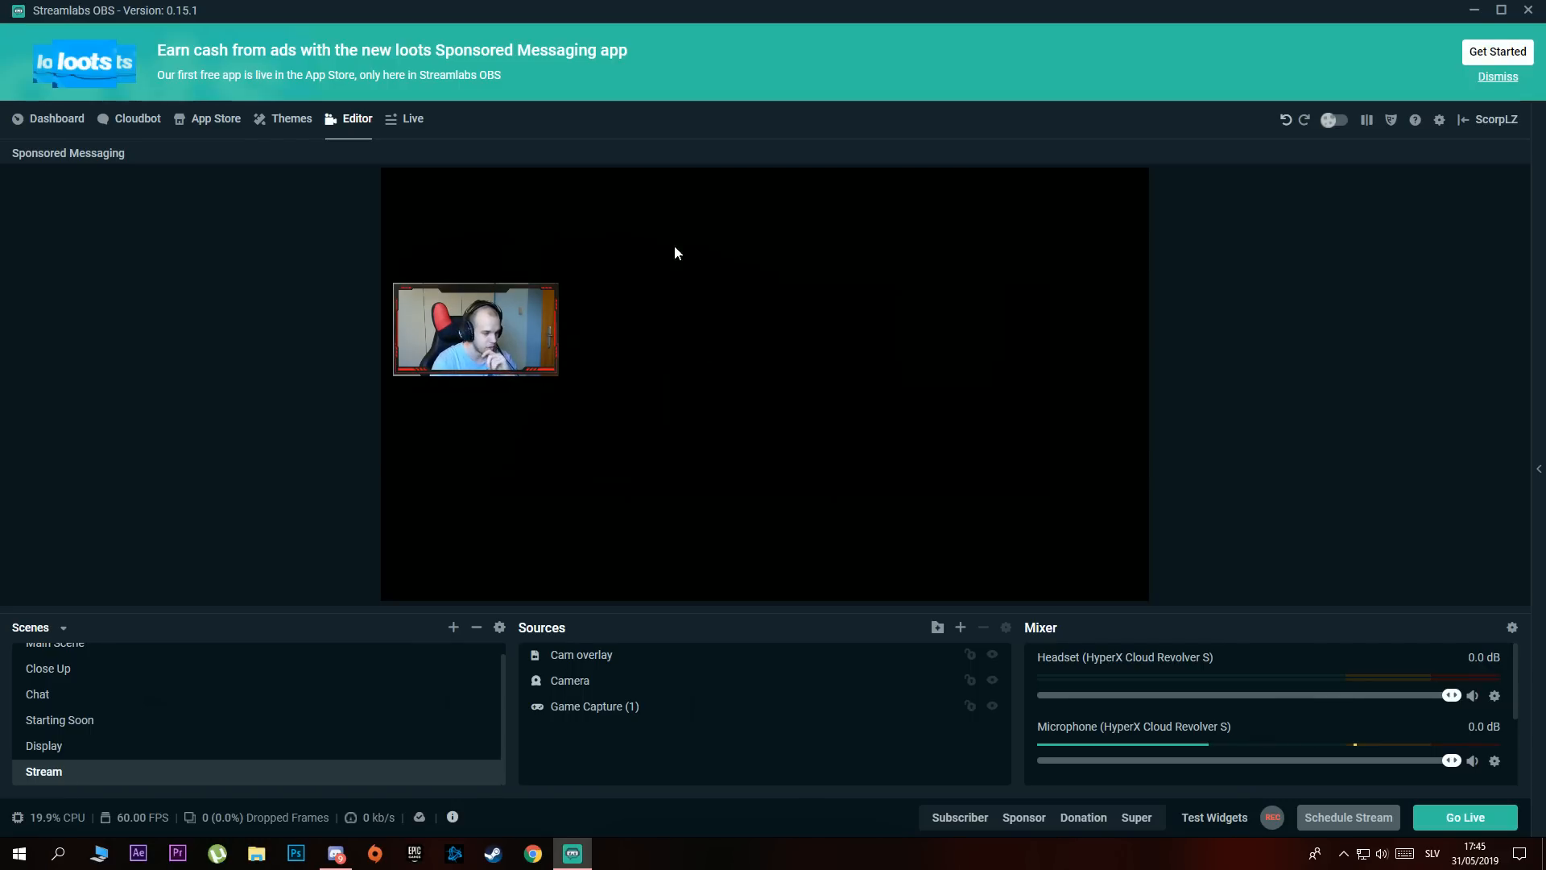
# Add the existing Alert Box widget to the Stream scene and place it along the canvas's upper edge, about 283 px from the left side
pyautogui.click(960, 628)
pyautogui.click(885, 410)
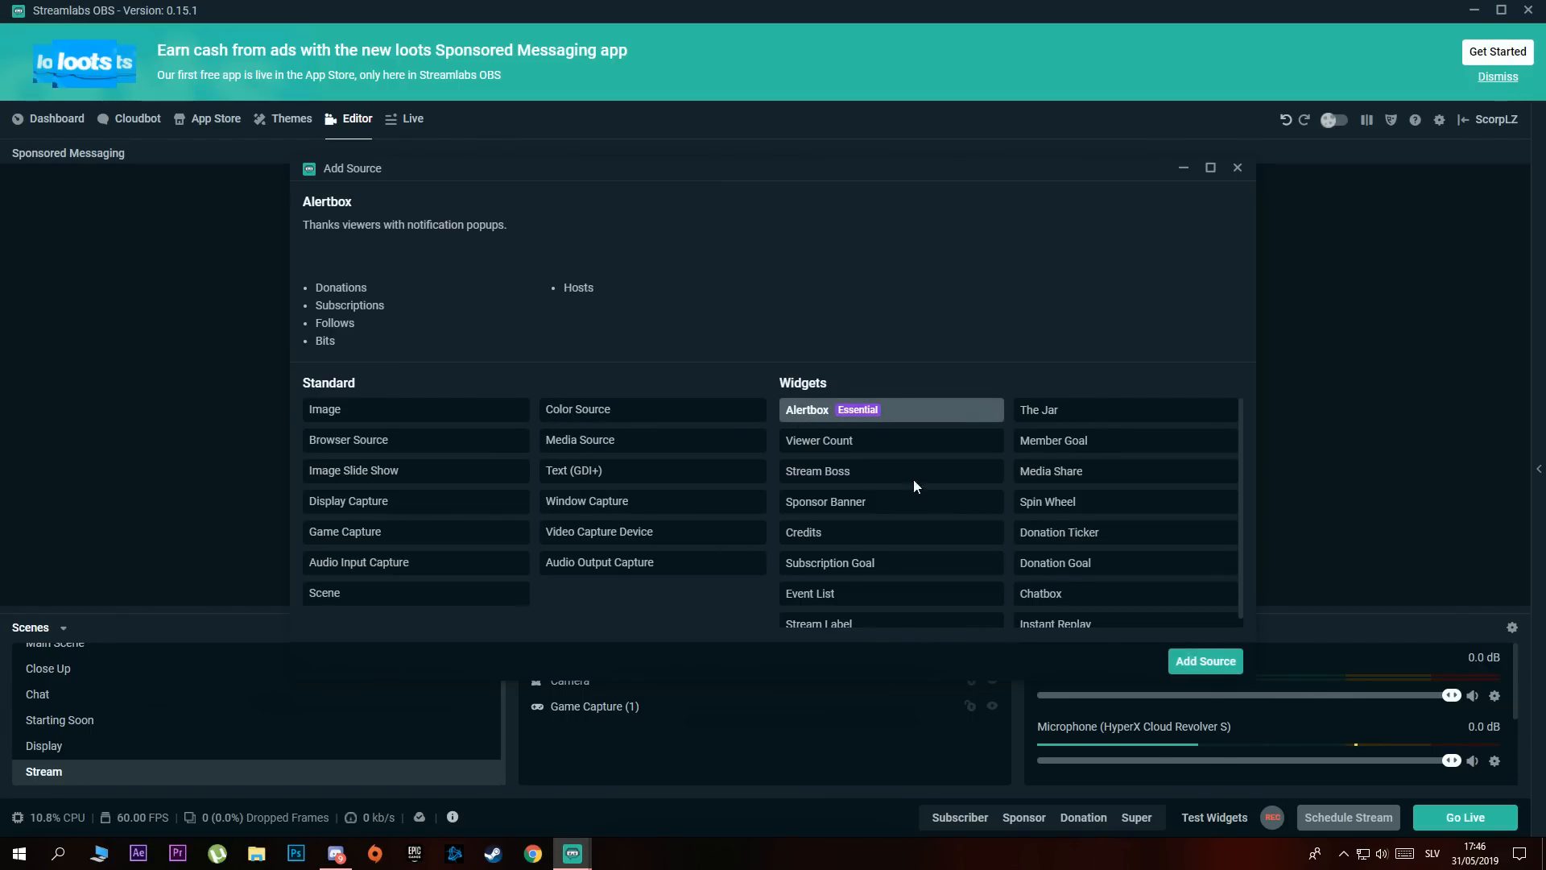
pyautogui.click(1206, 662)
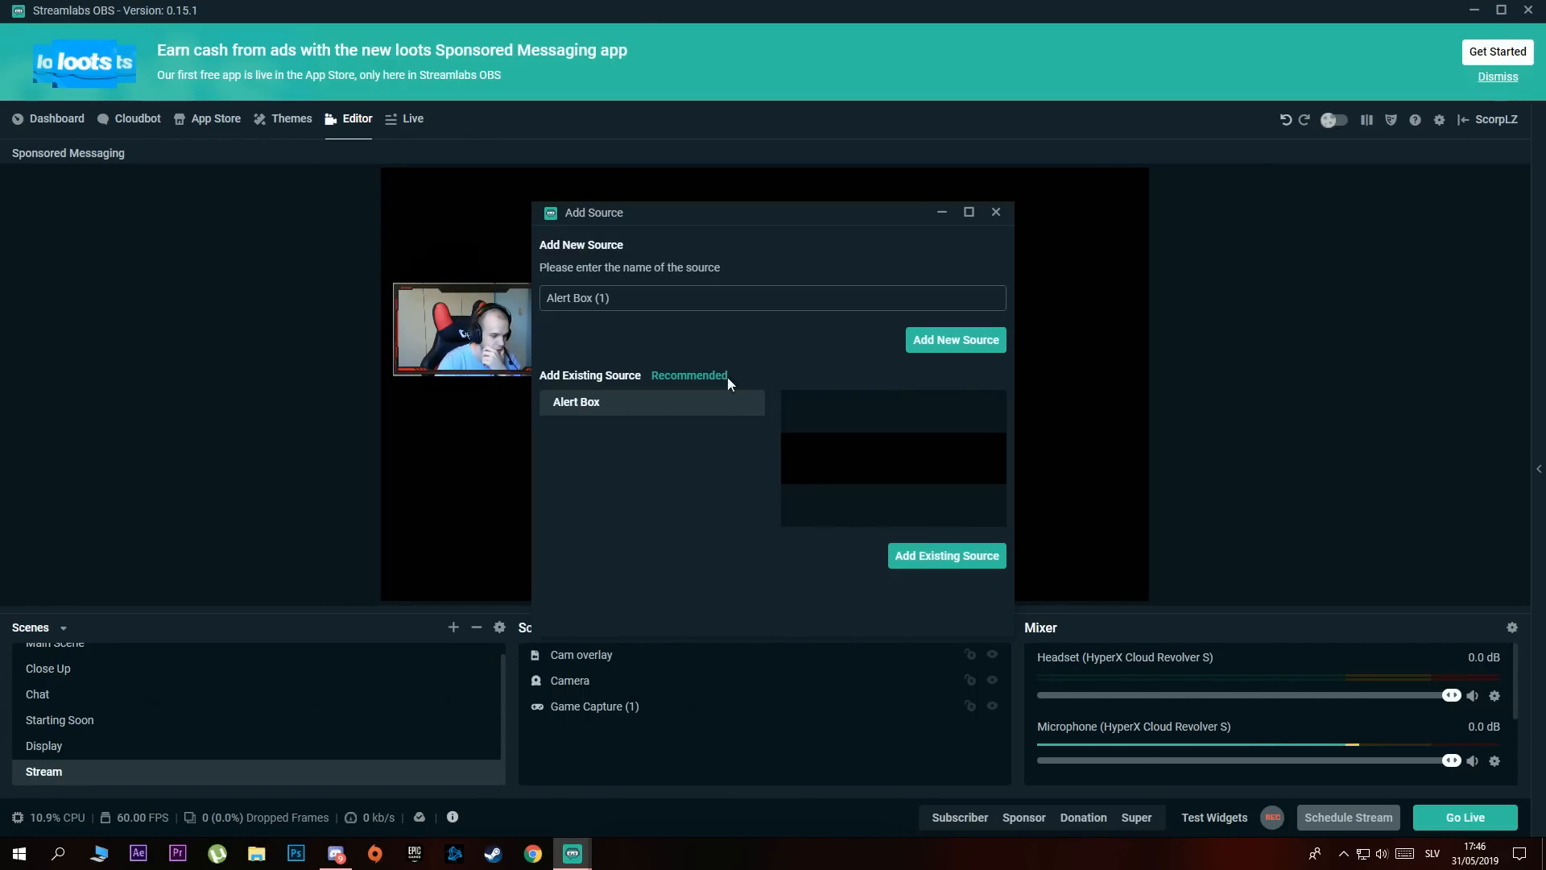
pyautogui.click(930, 562)
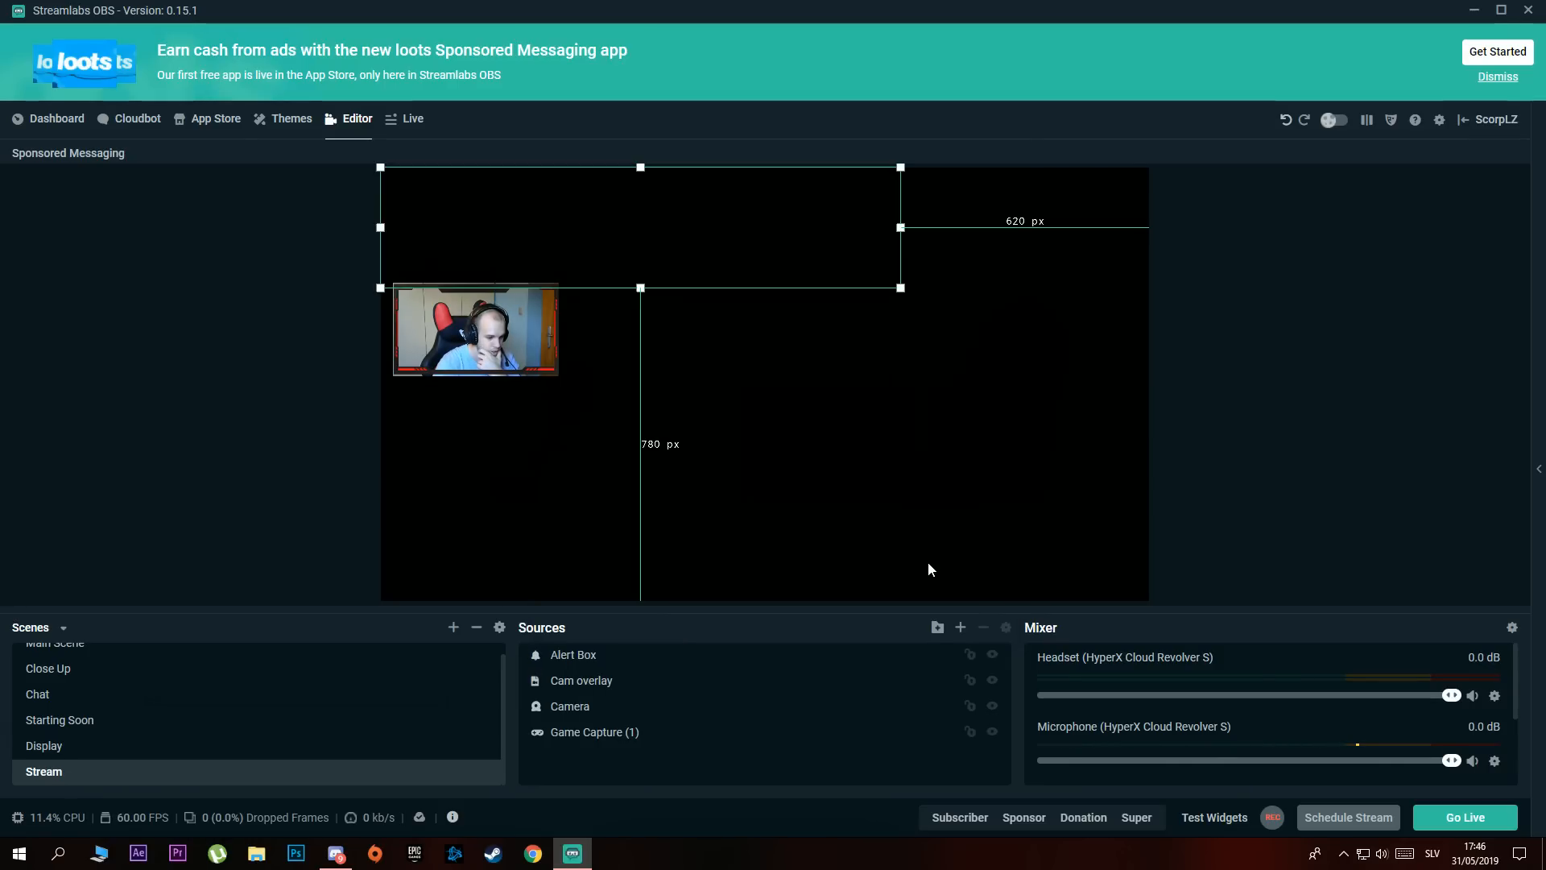
pyautogui.moveTo(660, 242); pyautogui.dragTo(774, 251)
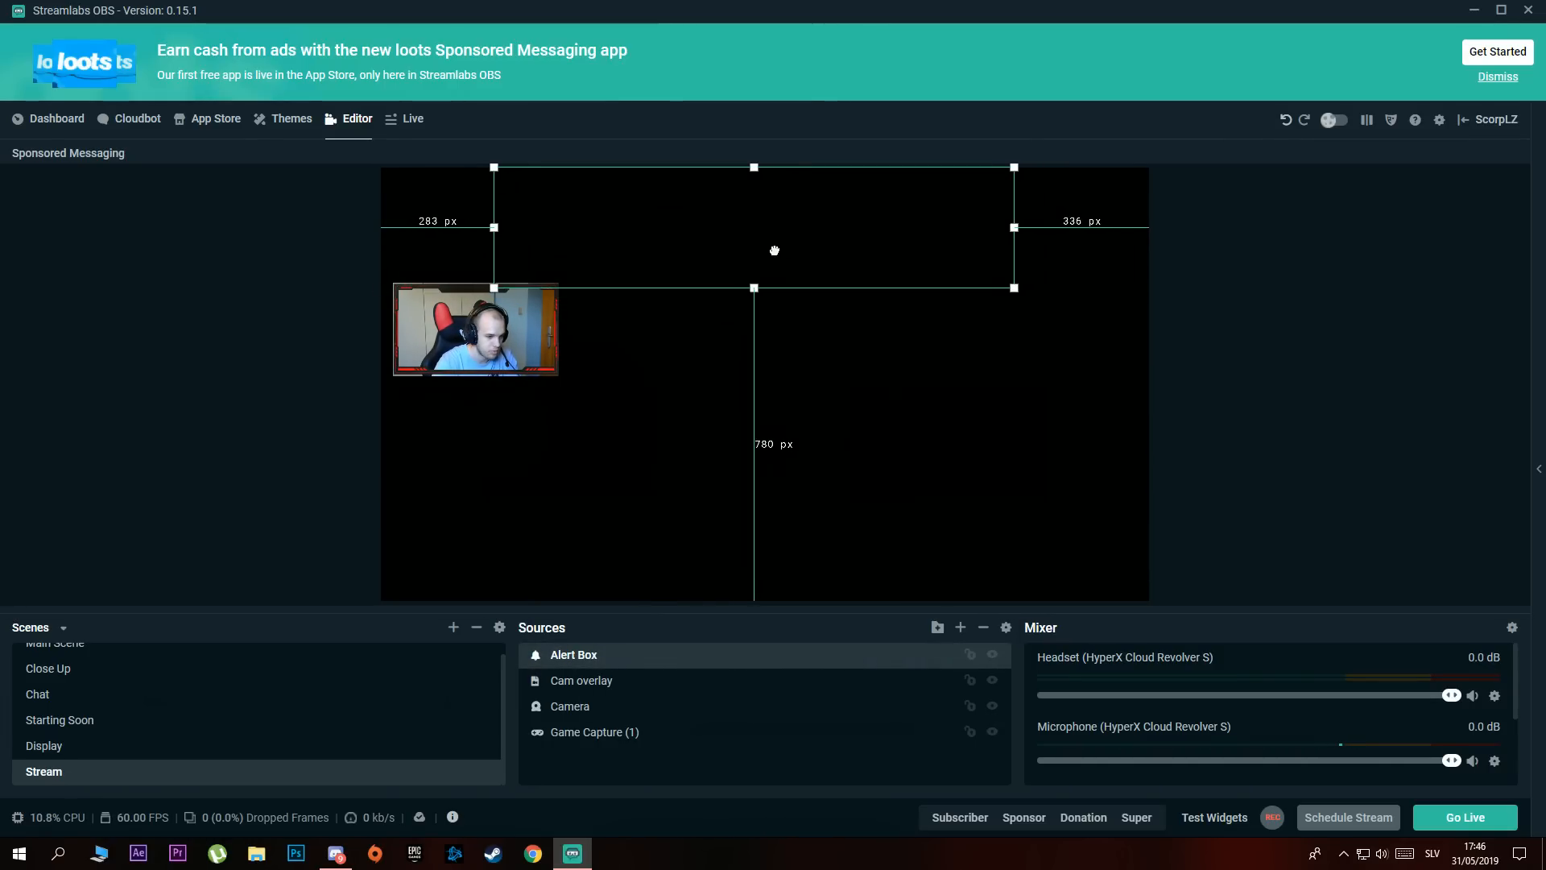
pyautogui.click(1274, 316)
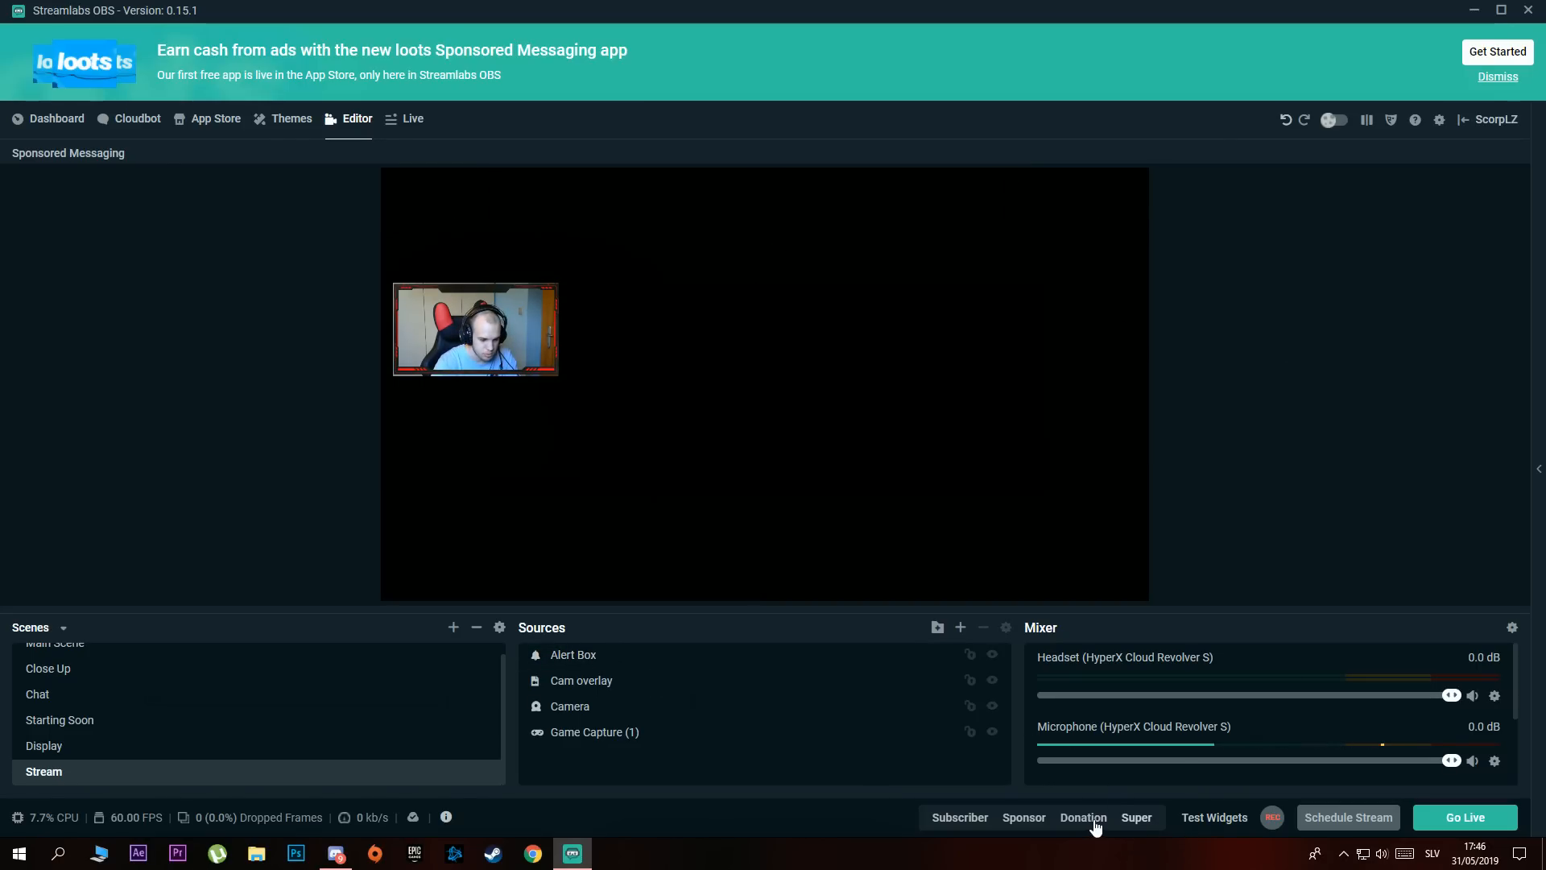
# Trigger a test subscriber alert in the Stream scene, check the Main Scene's donor label below the camera, and return to Stream
pyautogui.click(961, 819)
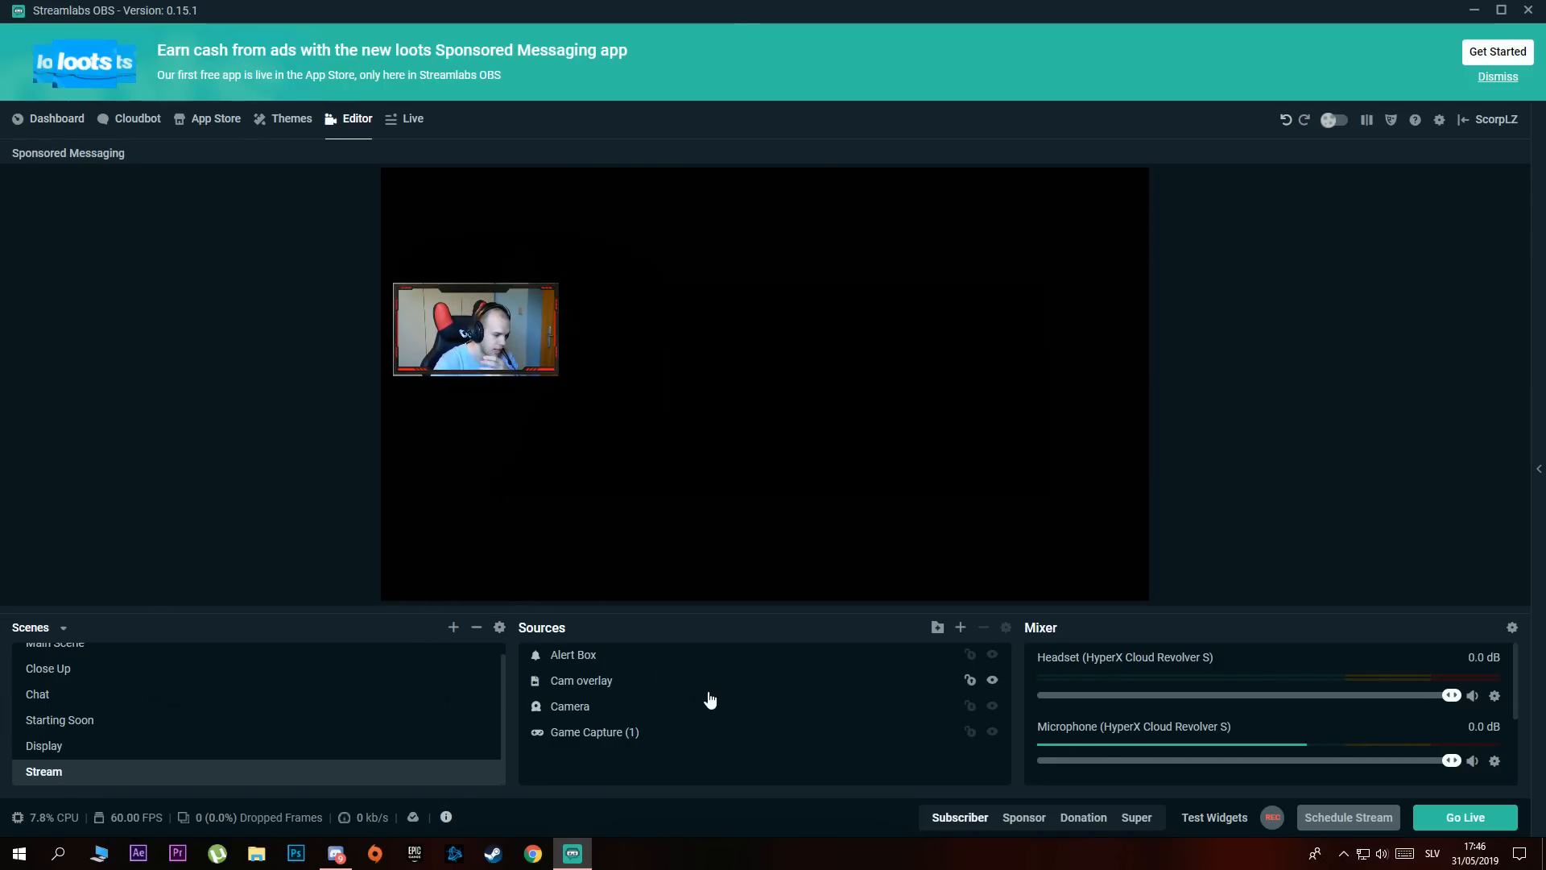
pyautogui.scroll(1, 102, 670)
pyautogui.click(101, 666)
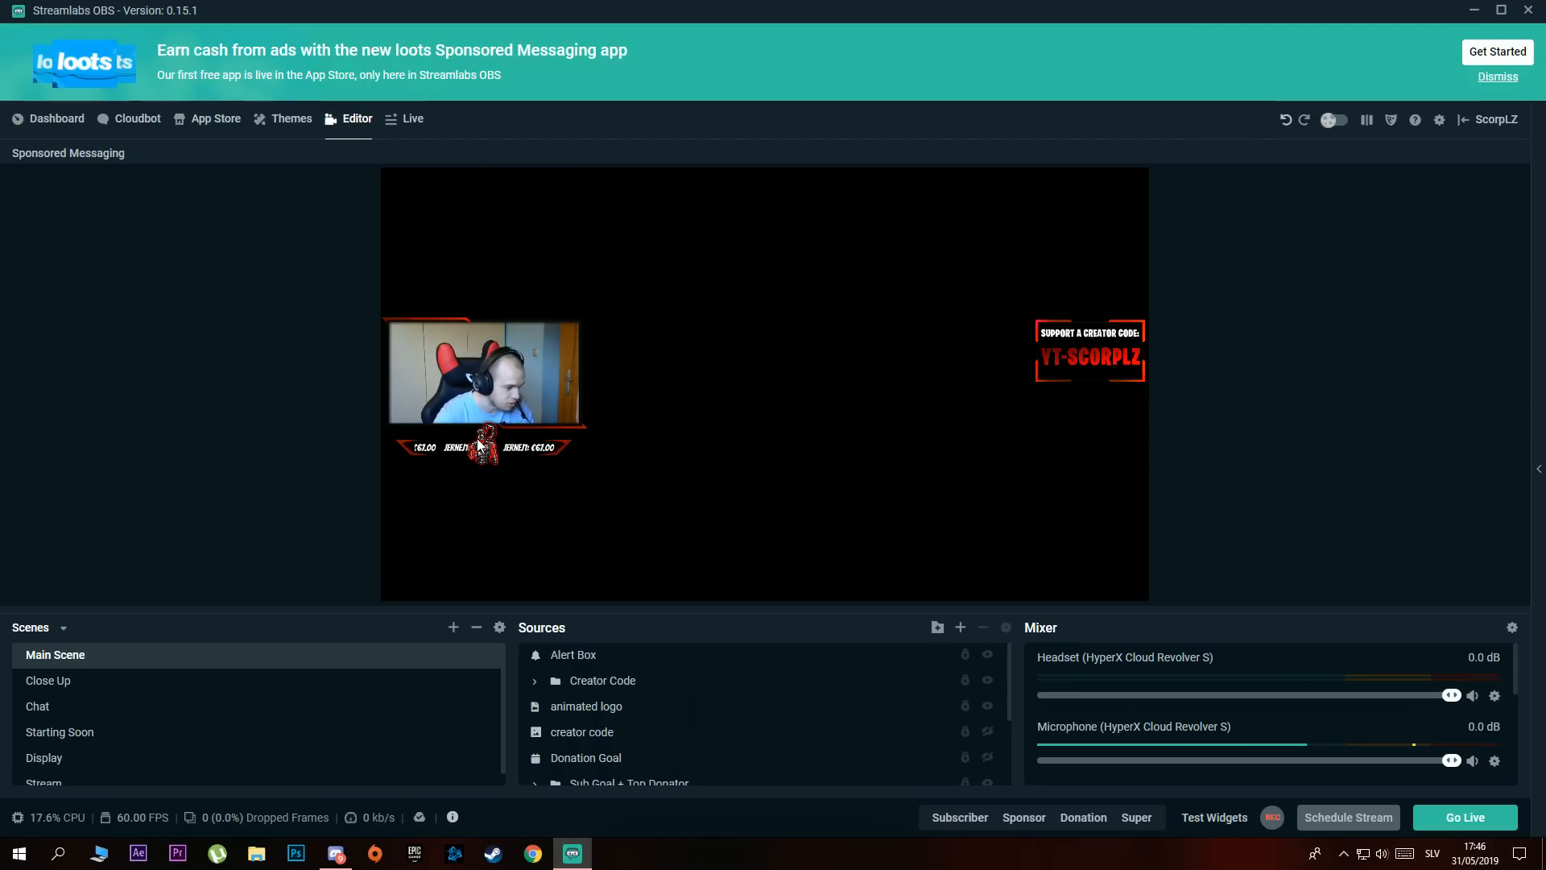
pyautogui.scroll(-1, 162, 717)
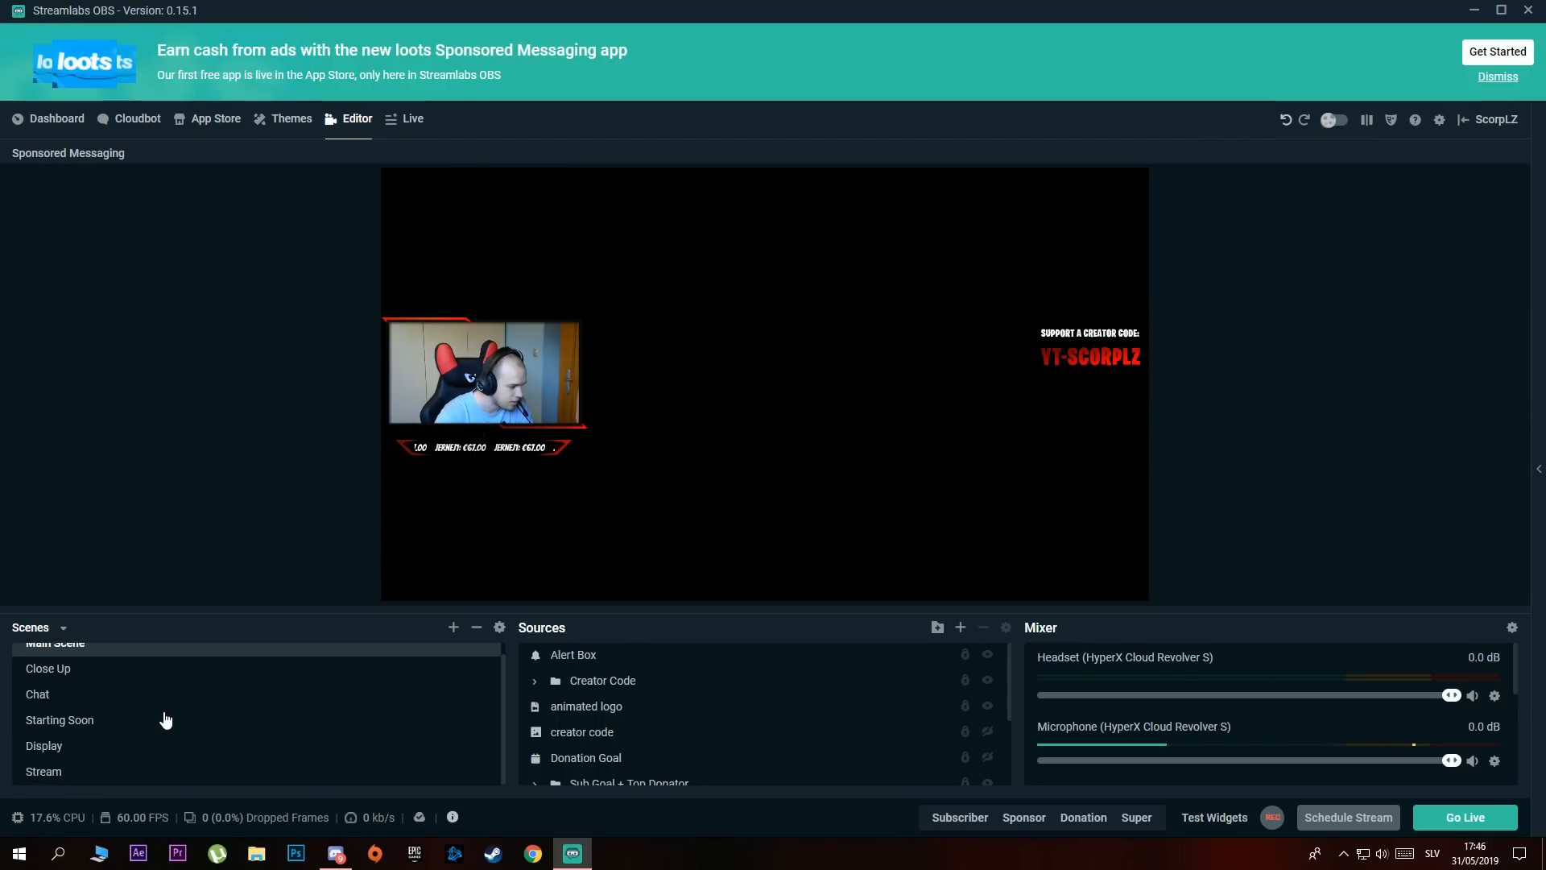
pyautogui.click(89, 772)
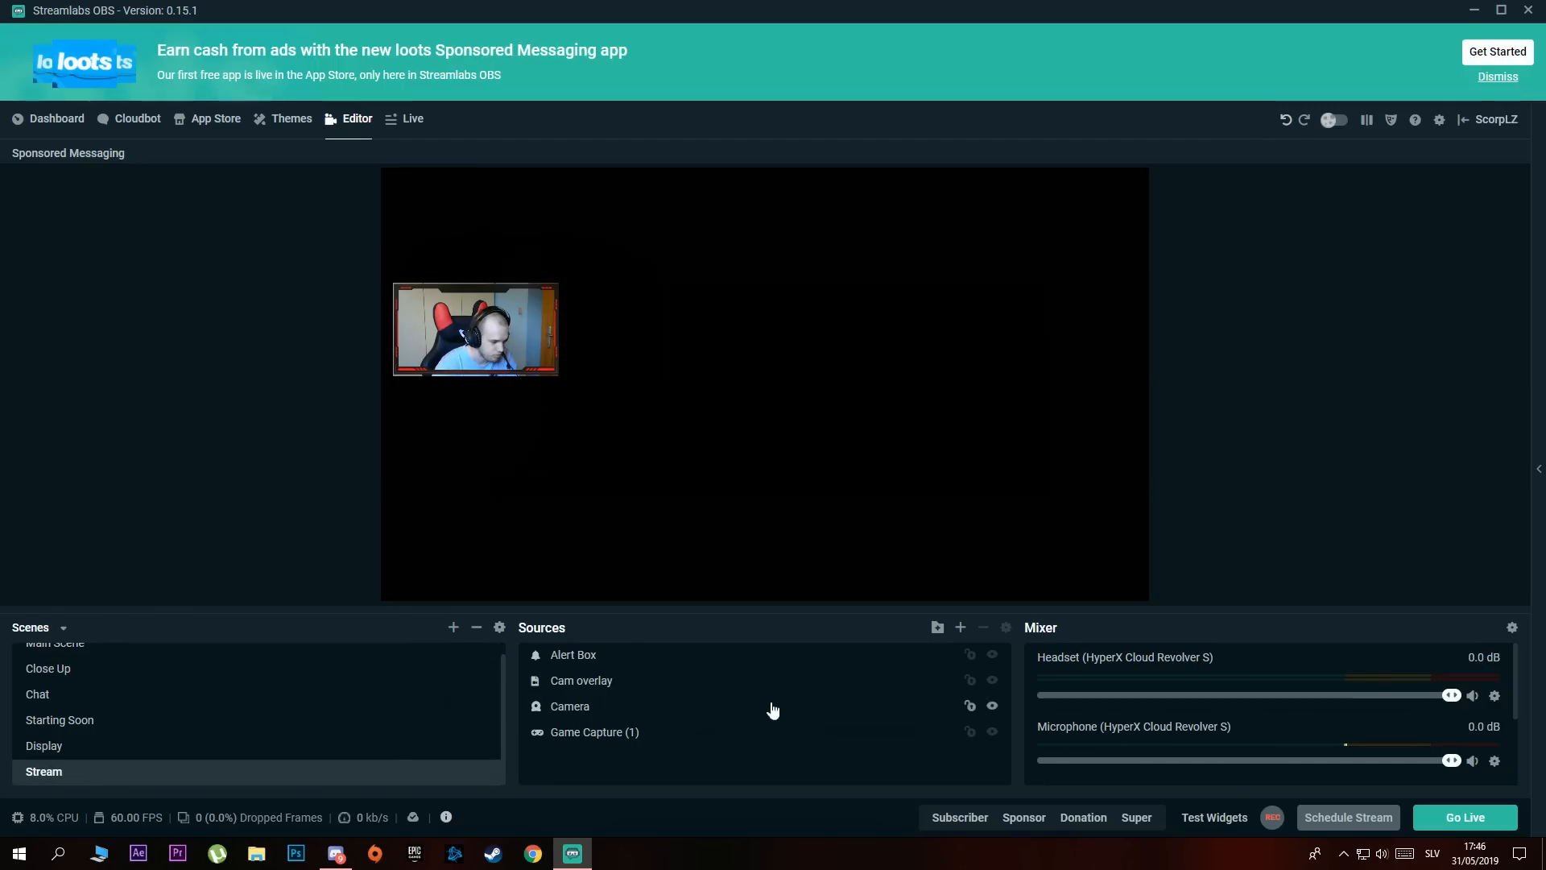
# Add a new Stream Label source named "top donator" to the Stream scene
pyautogui.click(961, 628)
pyautogui.scroll(-1, 990, 532)
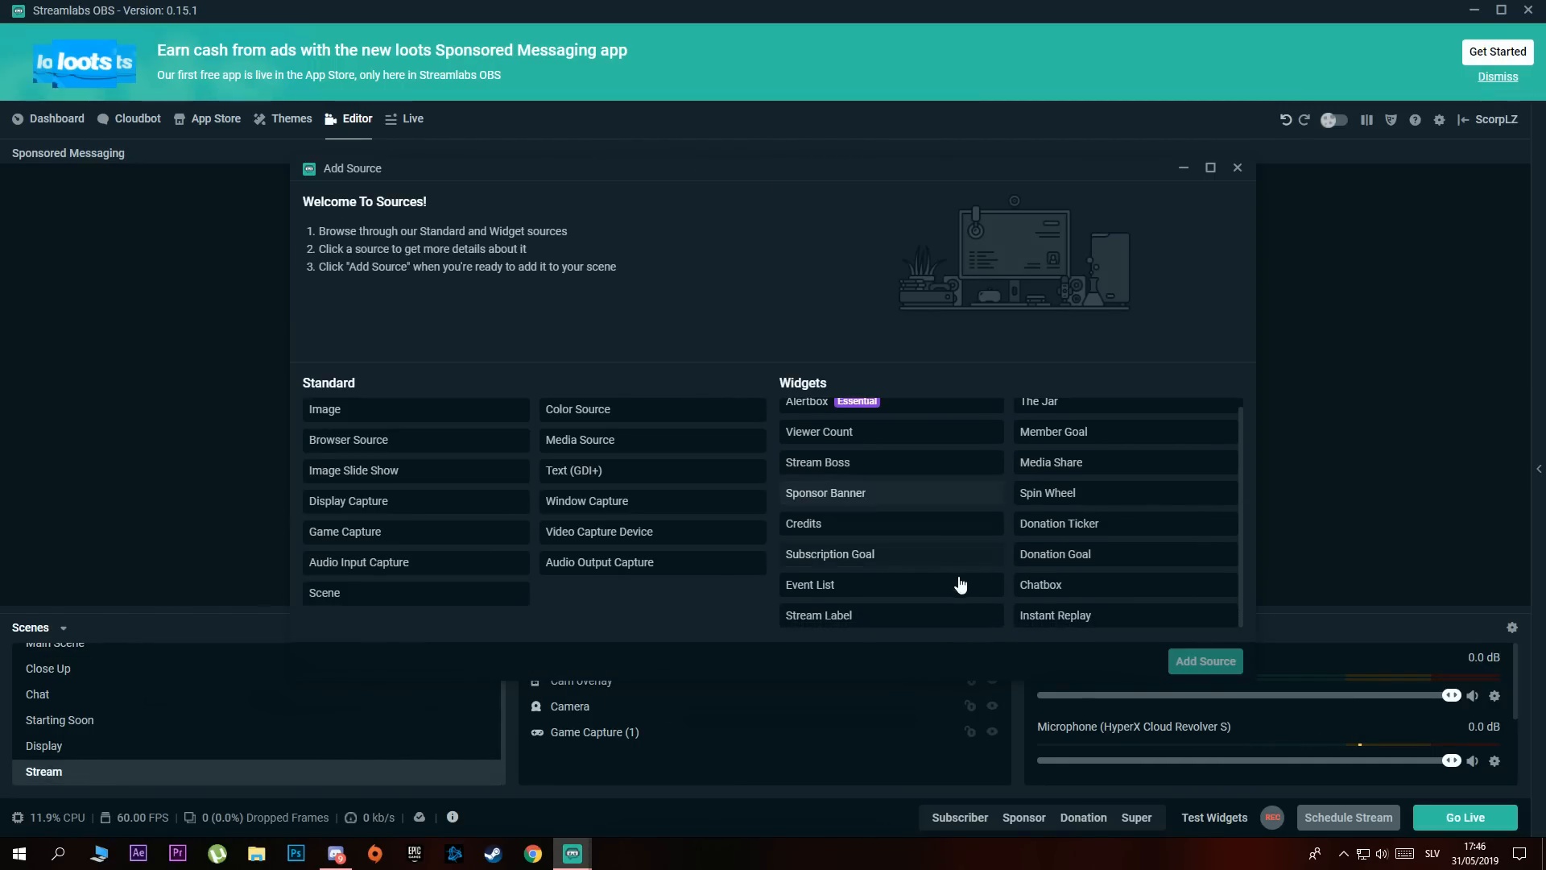
pyautogui.click(951, 618)
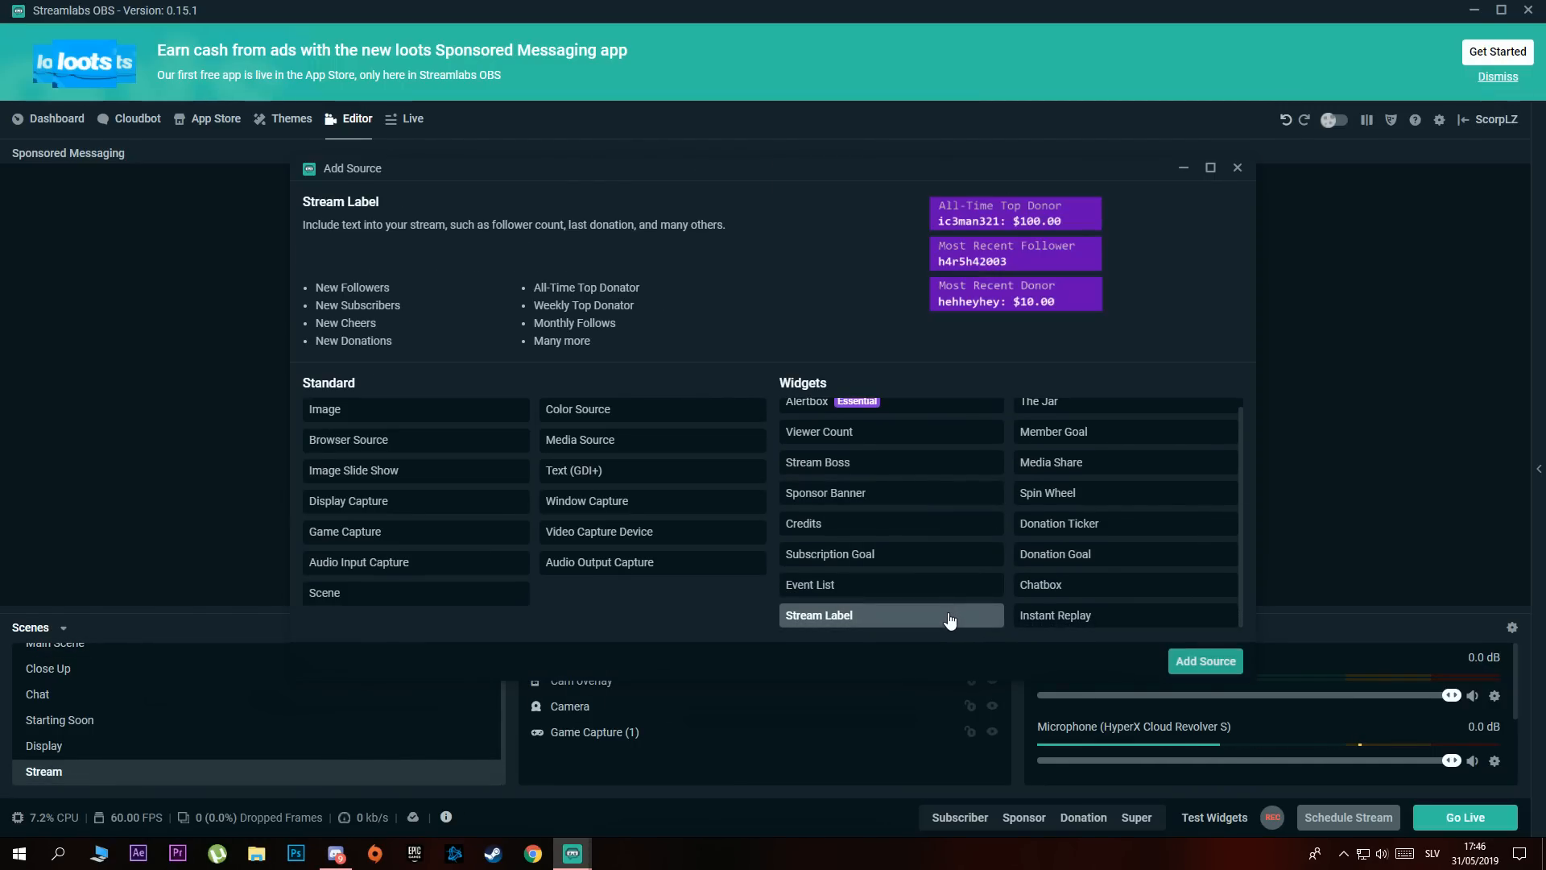
pyautogui.click(1208, 669)
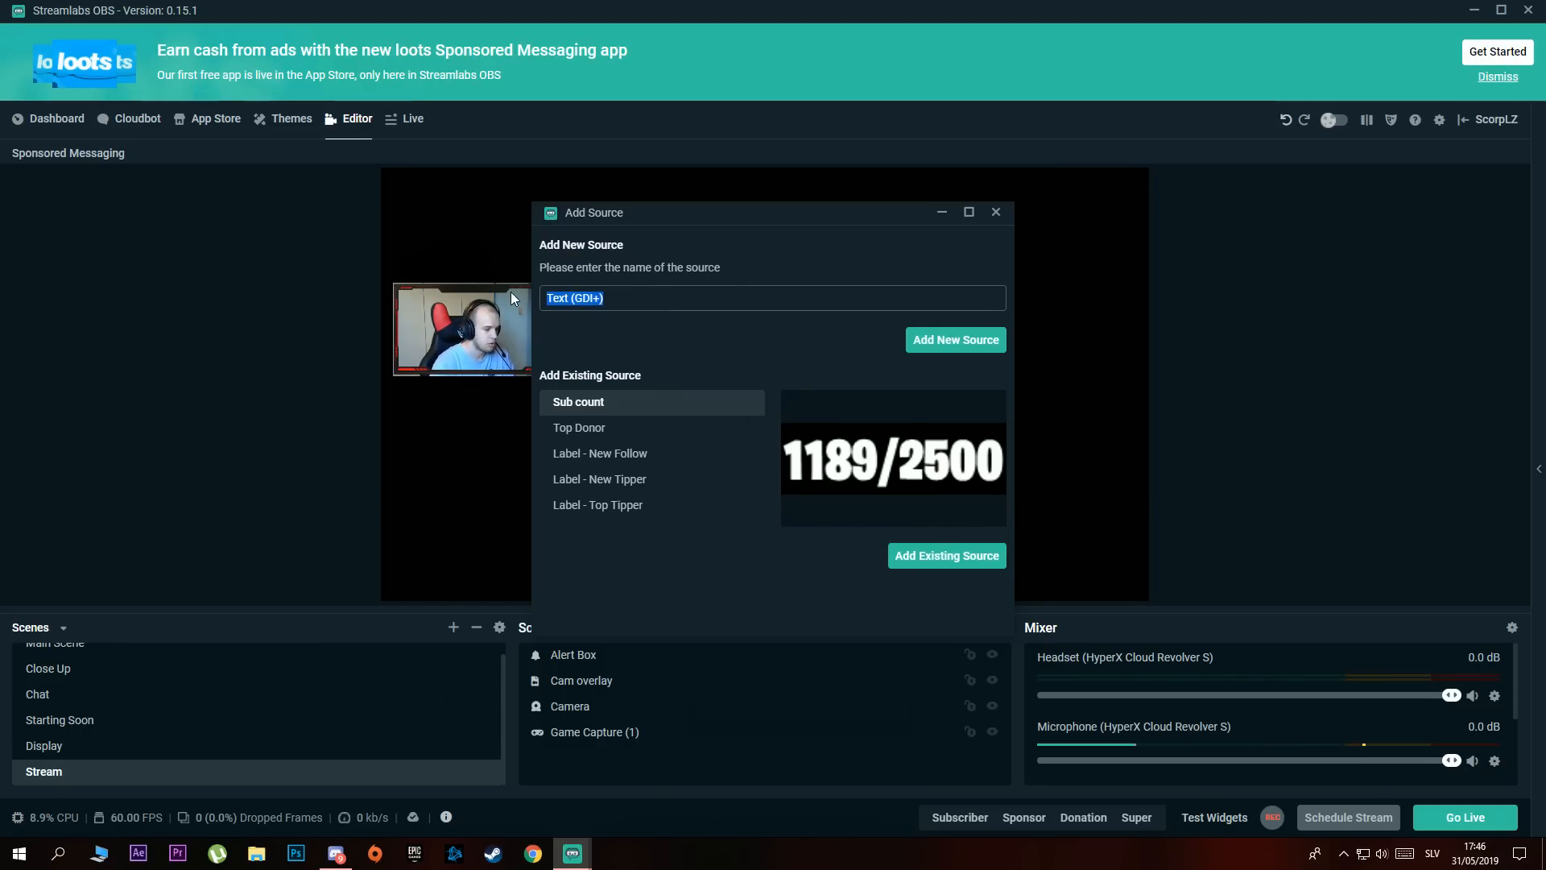
pyautogui.click(574, 432)
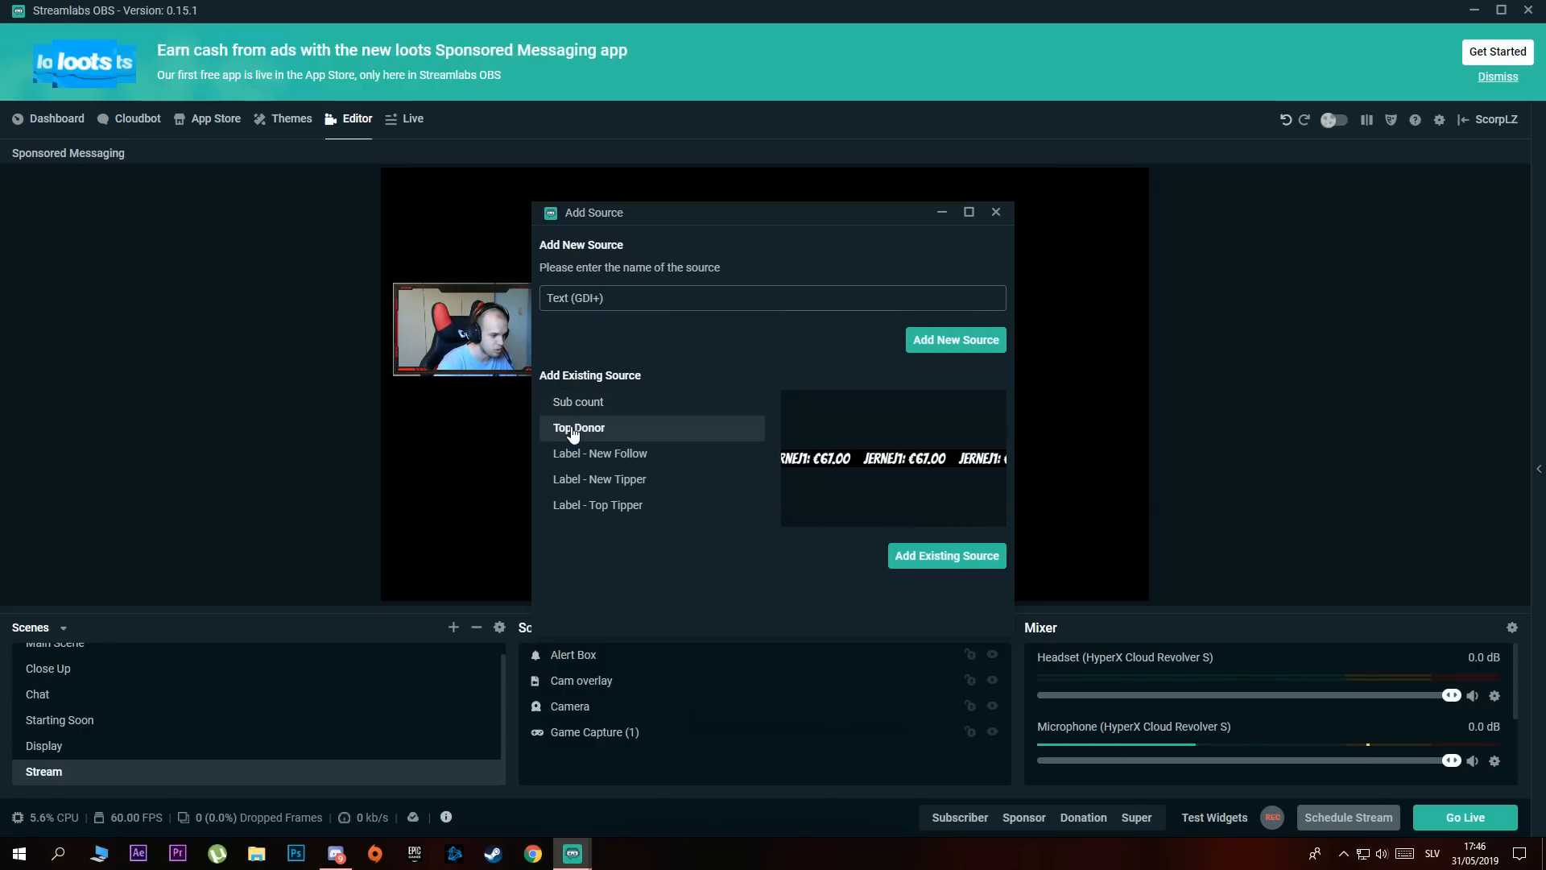
pyautogui.click(621, 296)
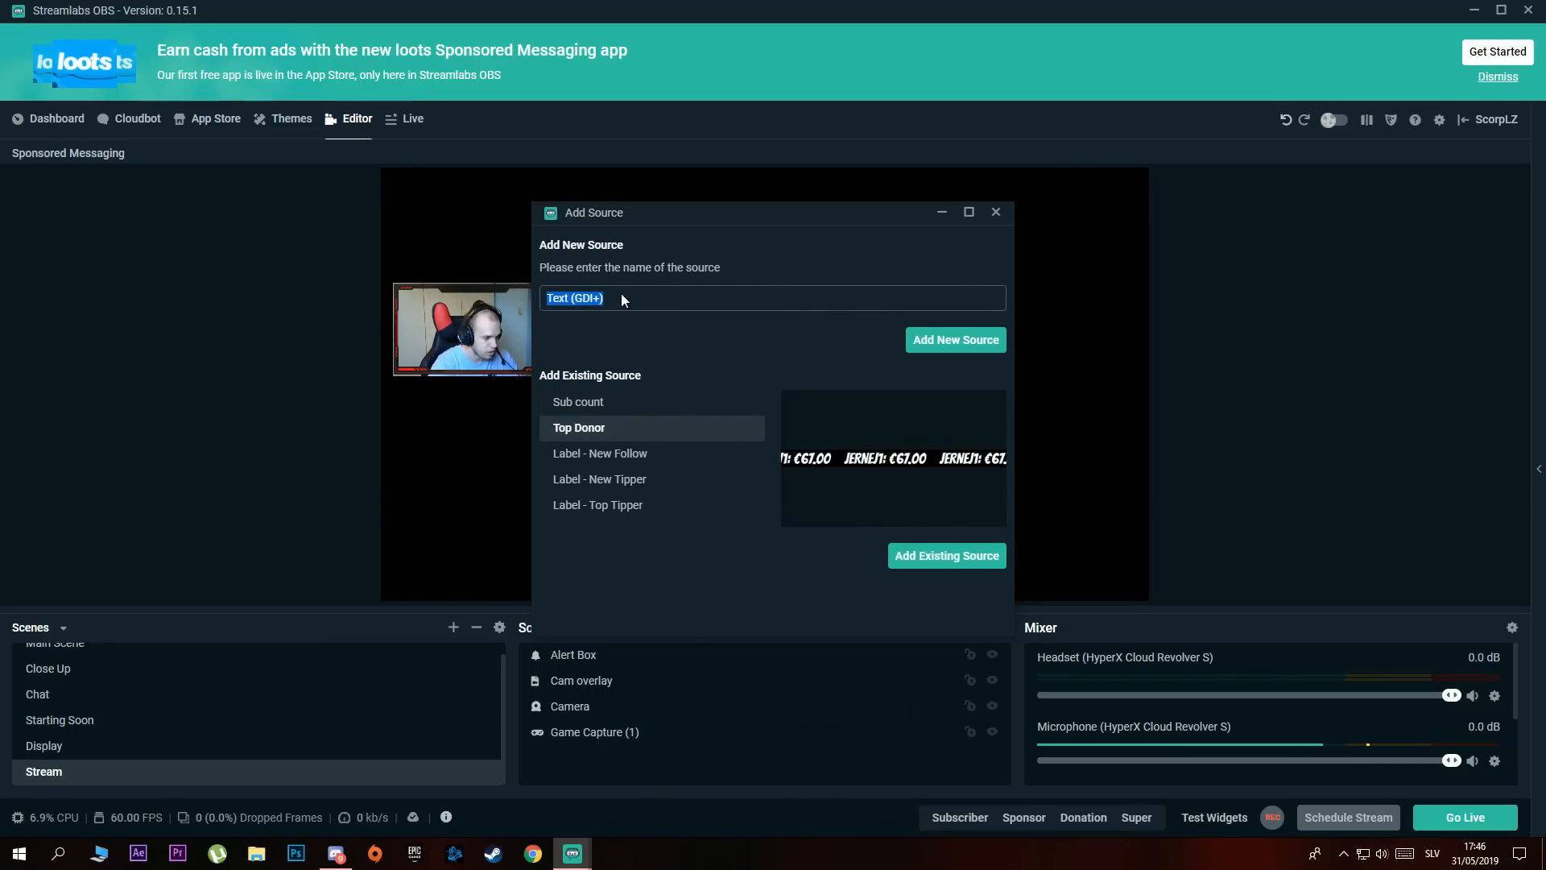
pyautogui.write('top df')
pyautogui.press('BackSpace')
pyautogui.write('onator')
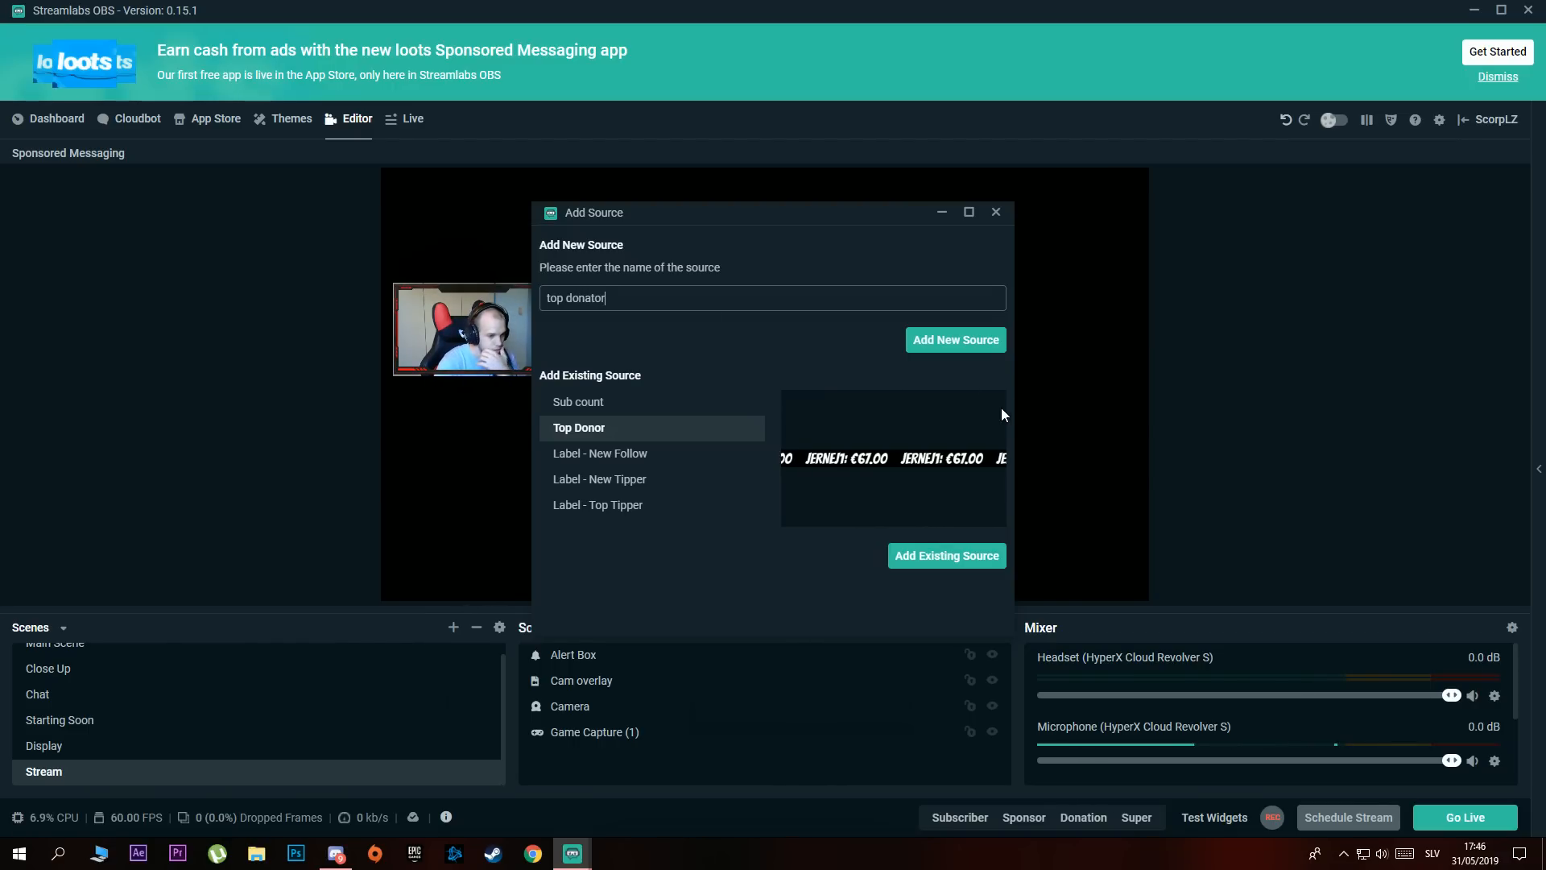
pyautogui.click(980, 346)
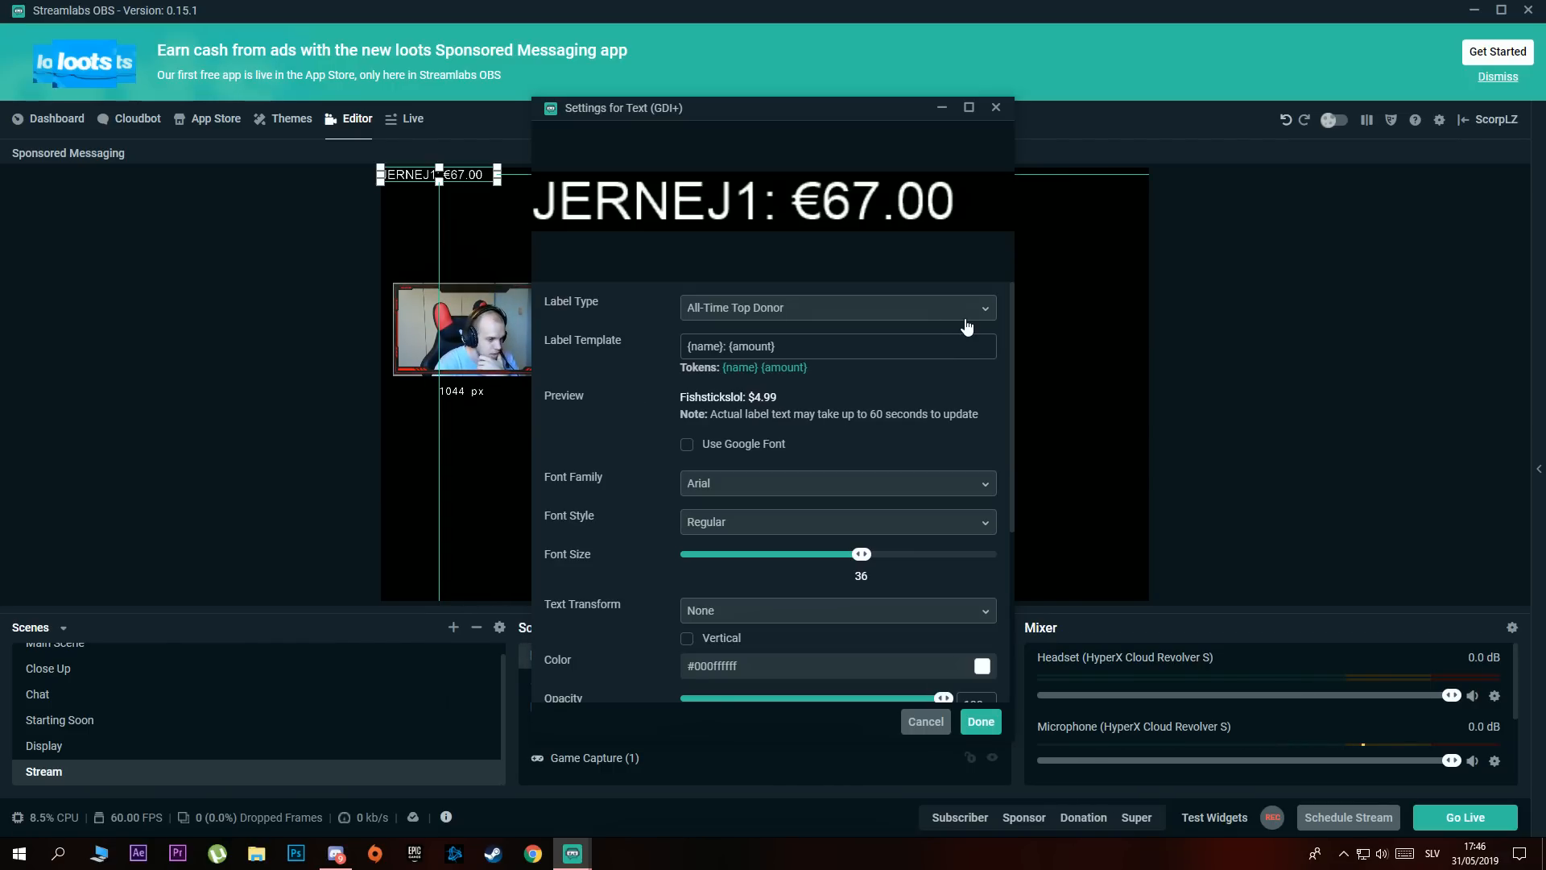
# Browse the label types, choose All-Time Top Donor, and look through the label's remaining text settings
pyautogui.click(966, 315)
pyautogui.scroll(-2, 749, 451)
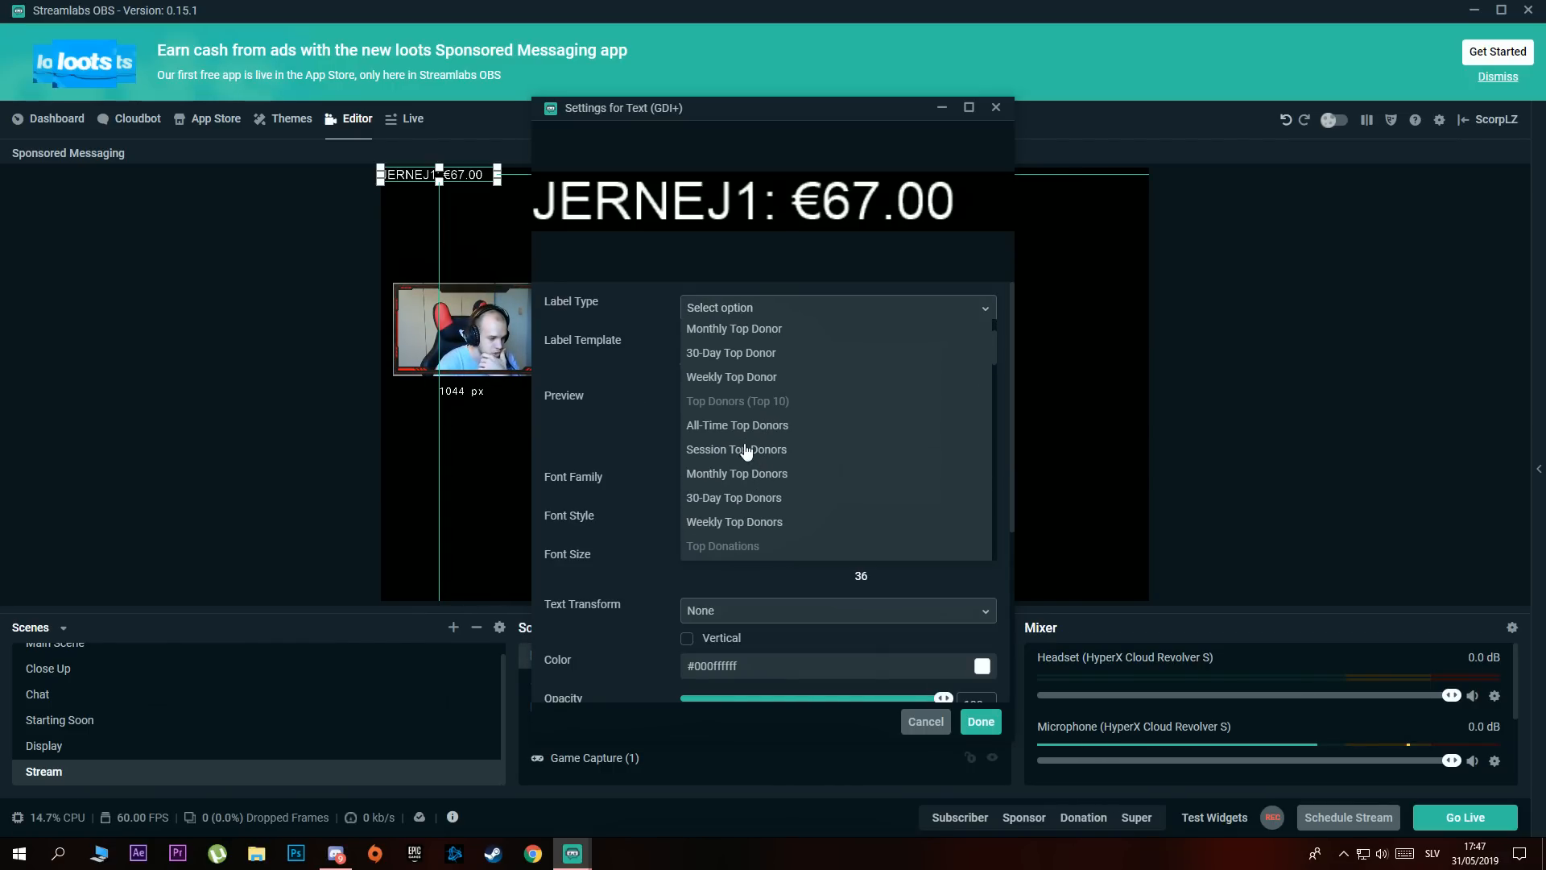
pyautogui.moveTo(994, 350)
pyautogui.mouseDown()
pyautogui.moveTo(994, 424)
pyautogui.moveTo(995, 320)
pyautogui.mouseUp()
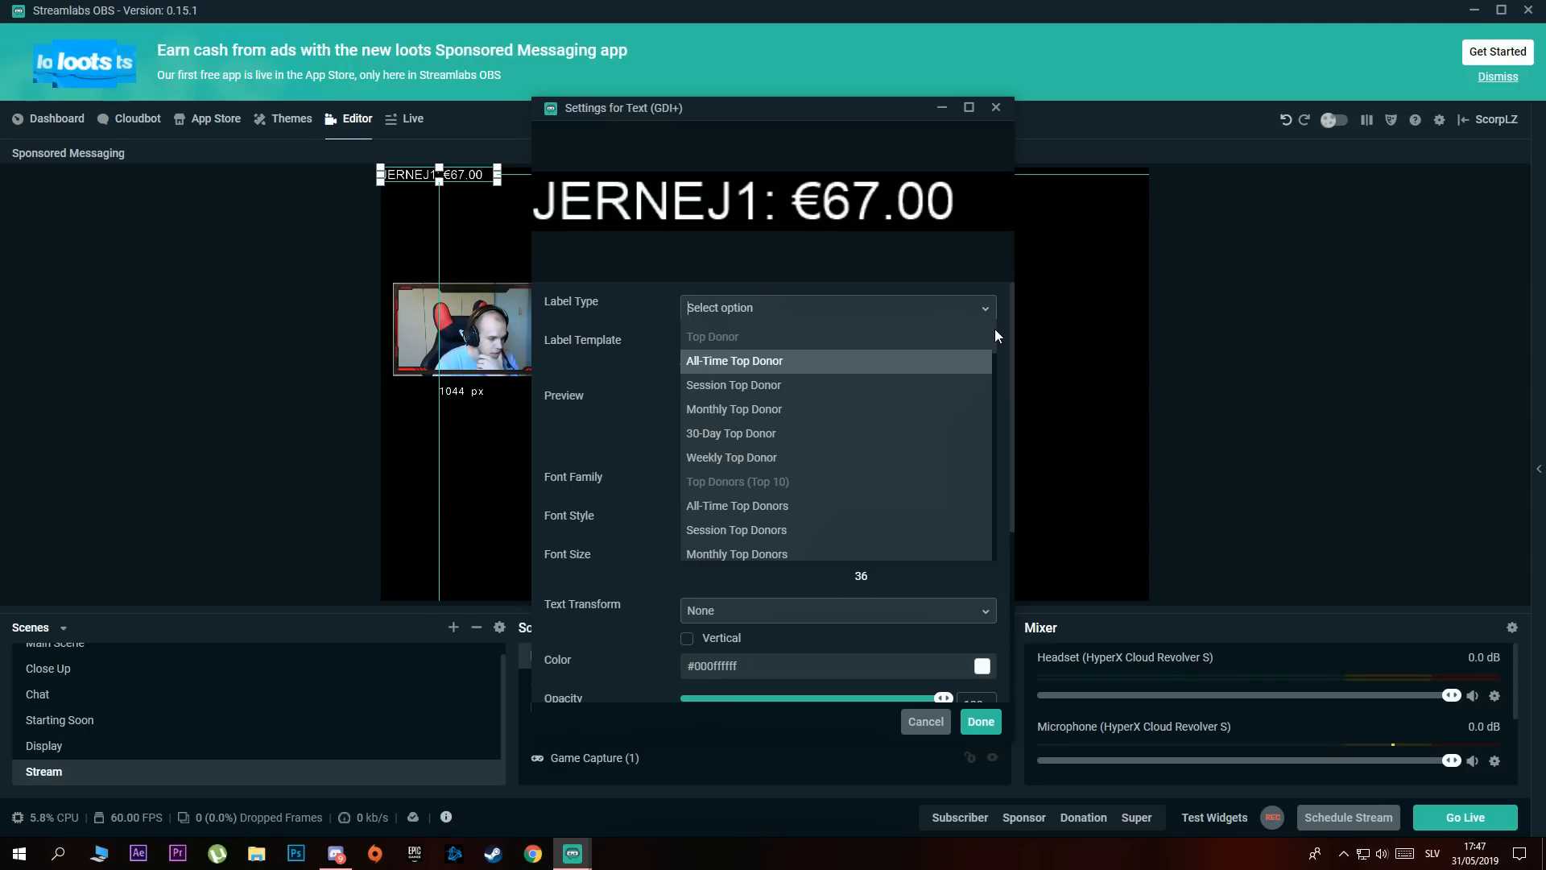
pyautogui.click(729, 361)
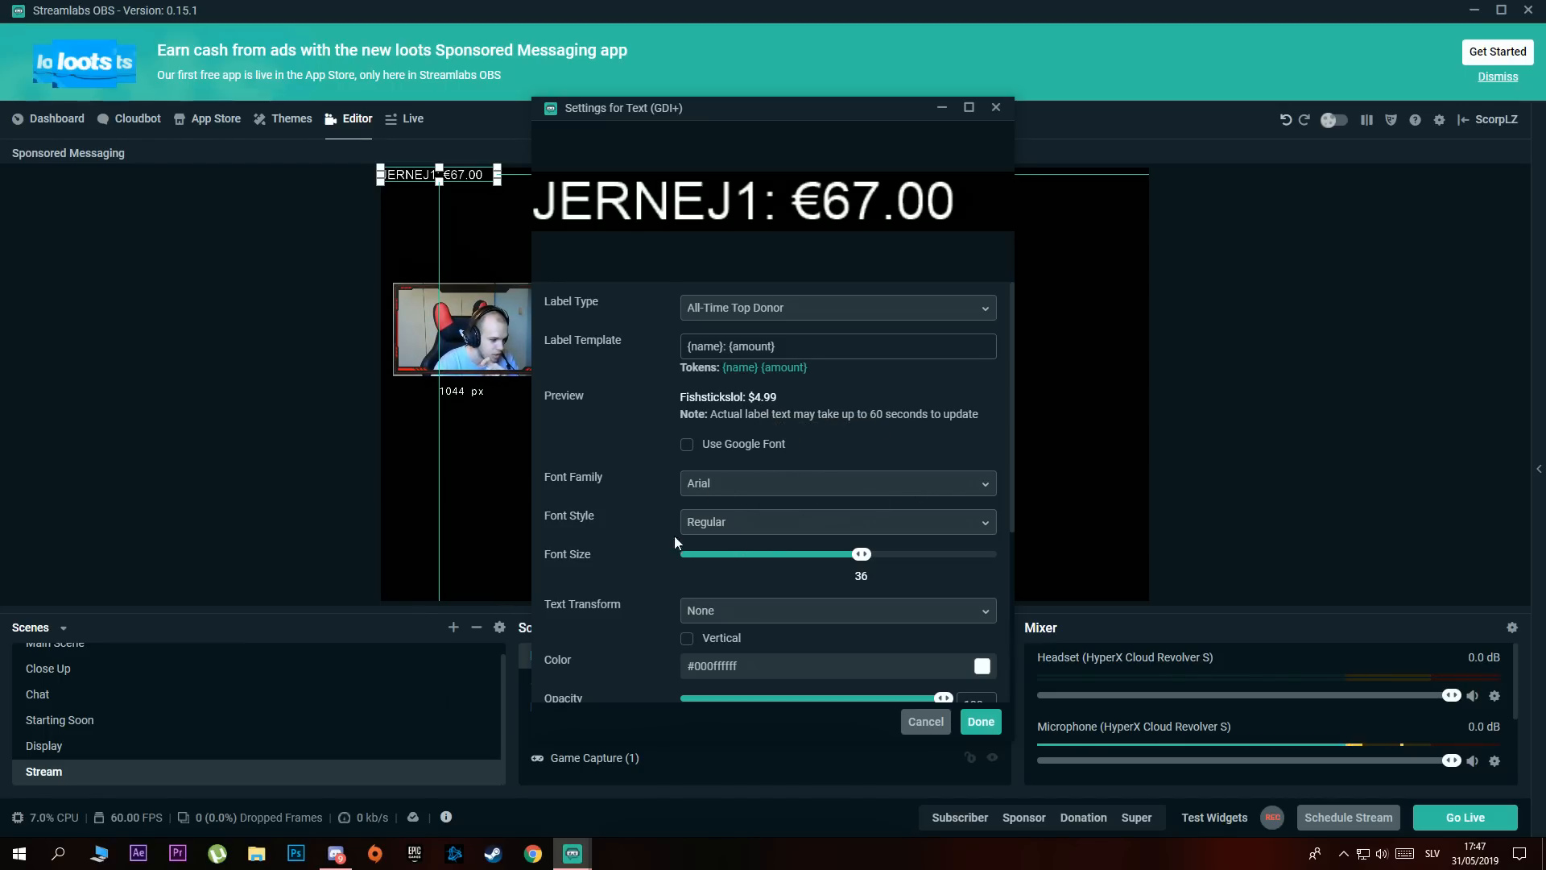
pyautogui.scroll(-4, 620, 525)
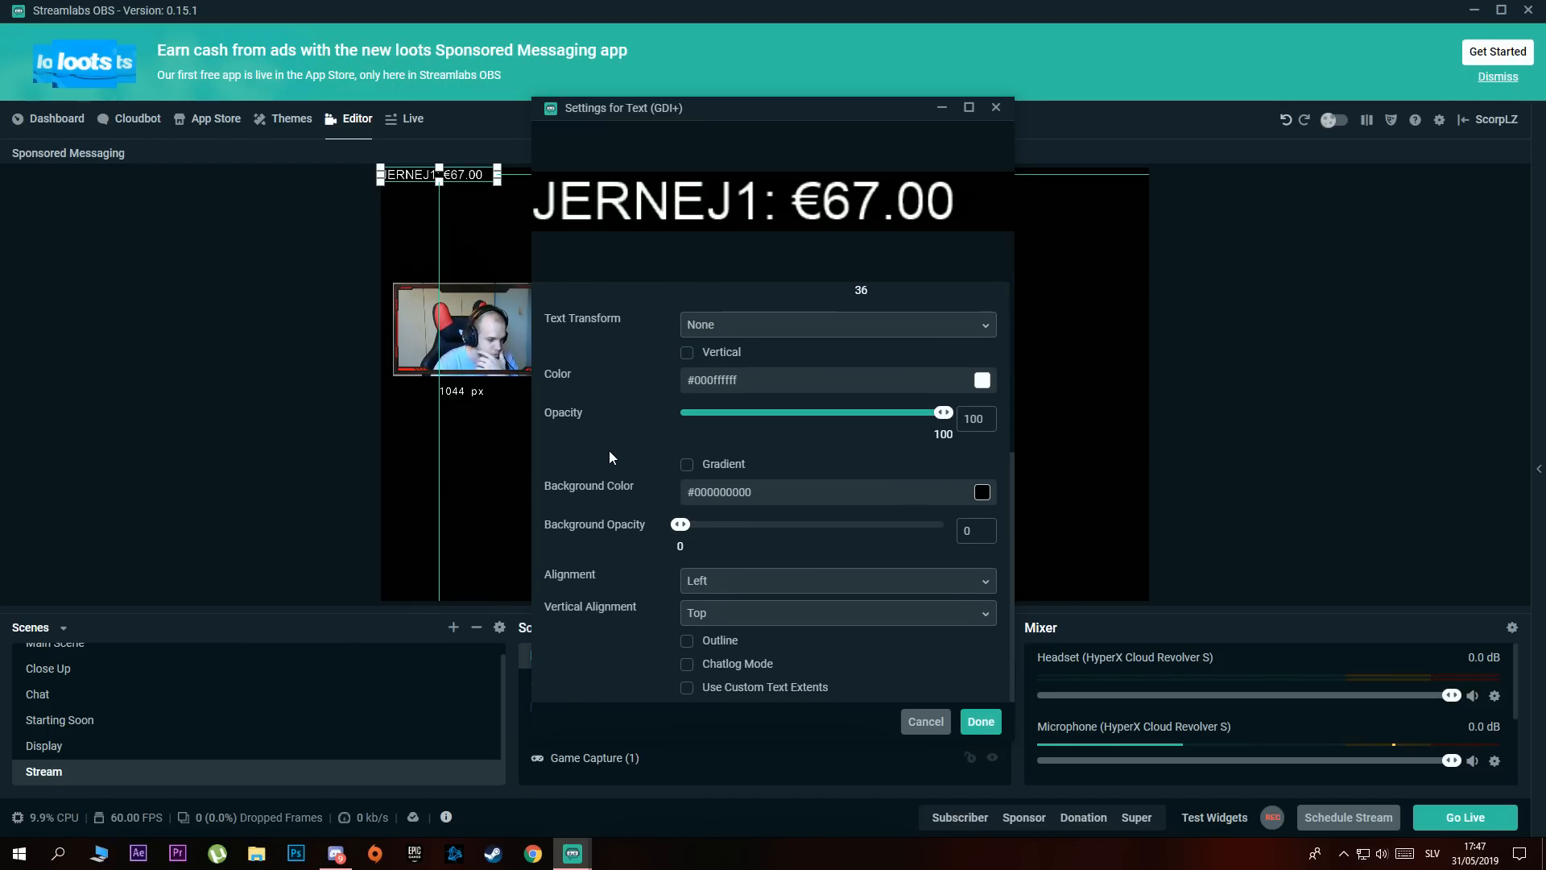
# Accept the top donator label's settings and place the label just below the camera, about 126 px from the canvas's left edge
pyautogui.scroll(4, 626, 445)
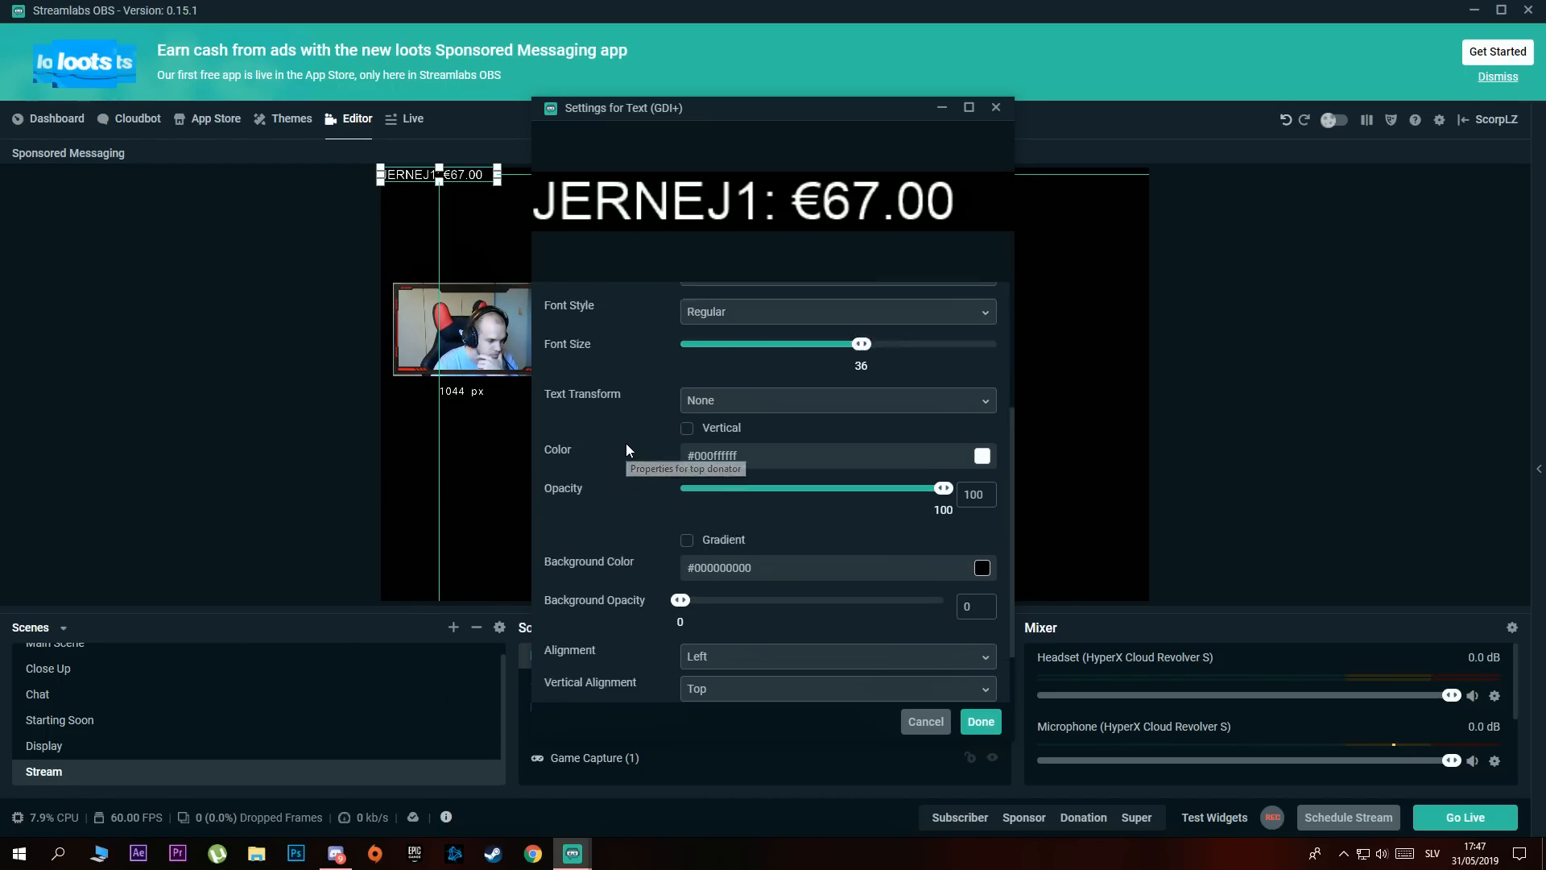
pyautogui.click(981, 722)
pyautogui.moveTo(454, 177); pyautogui.dragTo(505, 401)
pyautogui.moveTo(551, 392)
pyautogui.mouseDown()
pyautogui.moveTo(631, 365)
pyautogui.moveTo(808, 360)
pyautogui.moveTo(563, 382)
pyautogui.moveTo(693, 386)
pyautogui.moveTo(632, 393)
pyautogui.moveTo(467, 399)
pyautogui.moveTo(562, 389)
pyautogui.mouseUp()
# Reopen the top donator label's settings and set its font size to 24
pyautogui.doubleClick(857, 651)
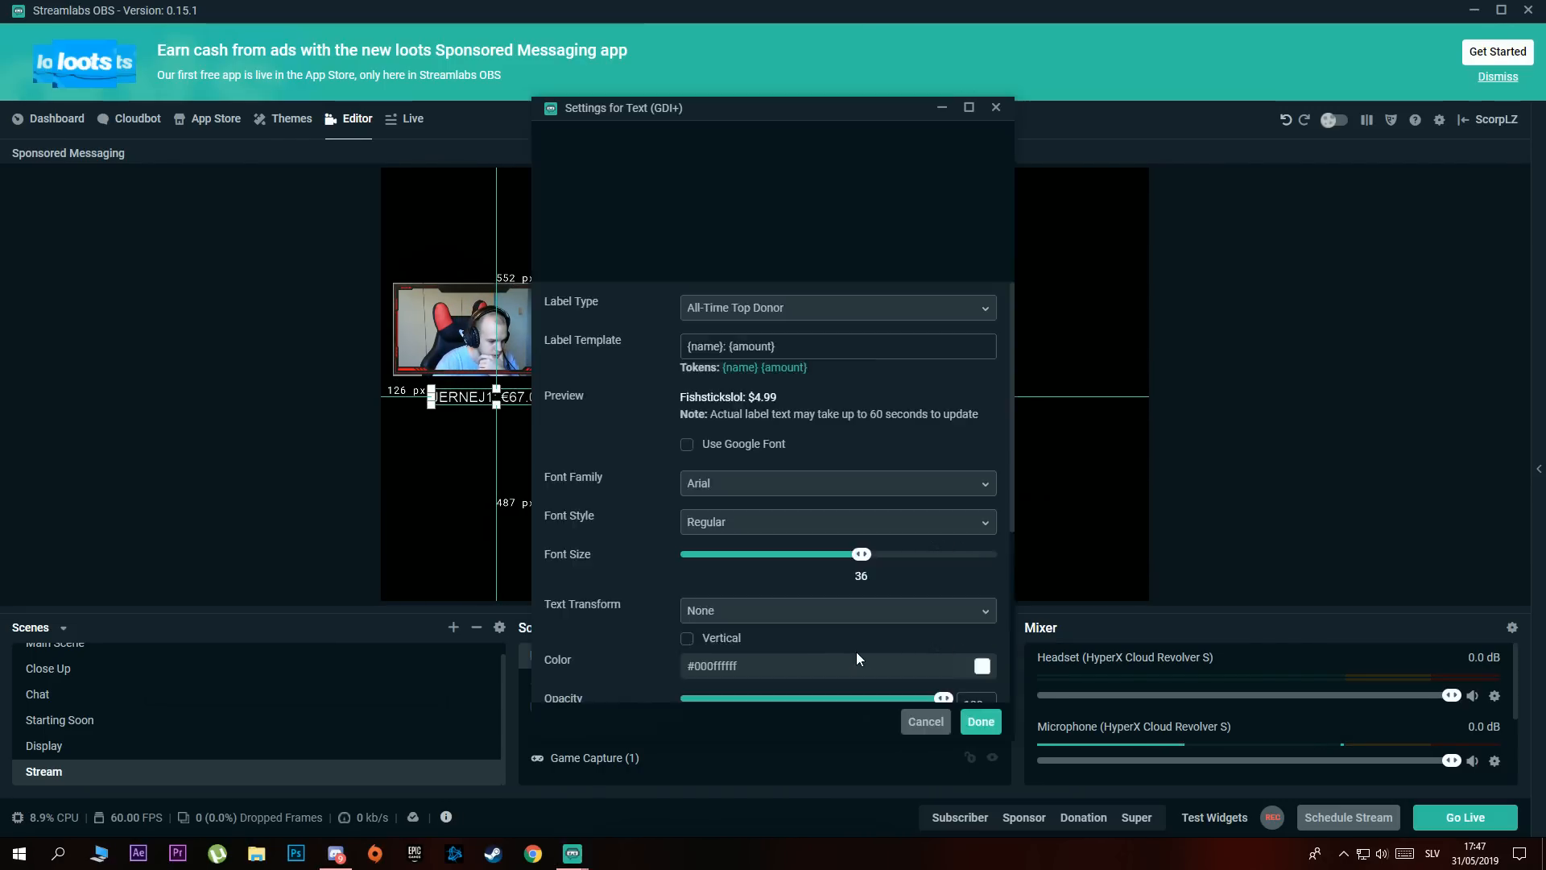
pyautogui.scroll(-1, 697, 545)
pyautogui.moveTo(861, 473)
pyautogui.mouseDown()
pyautogui.moveTo(797, 477)
pyautogui.moveTo(897, 480)
pyautogui.moveTo(832, 480)
pyautogui.mouseUp()
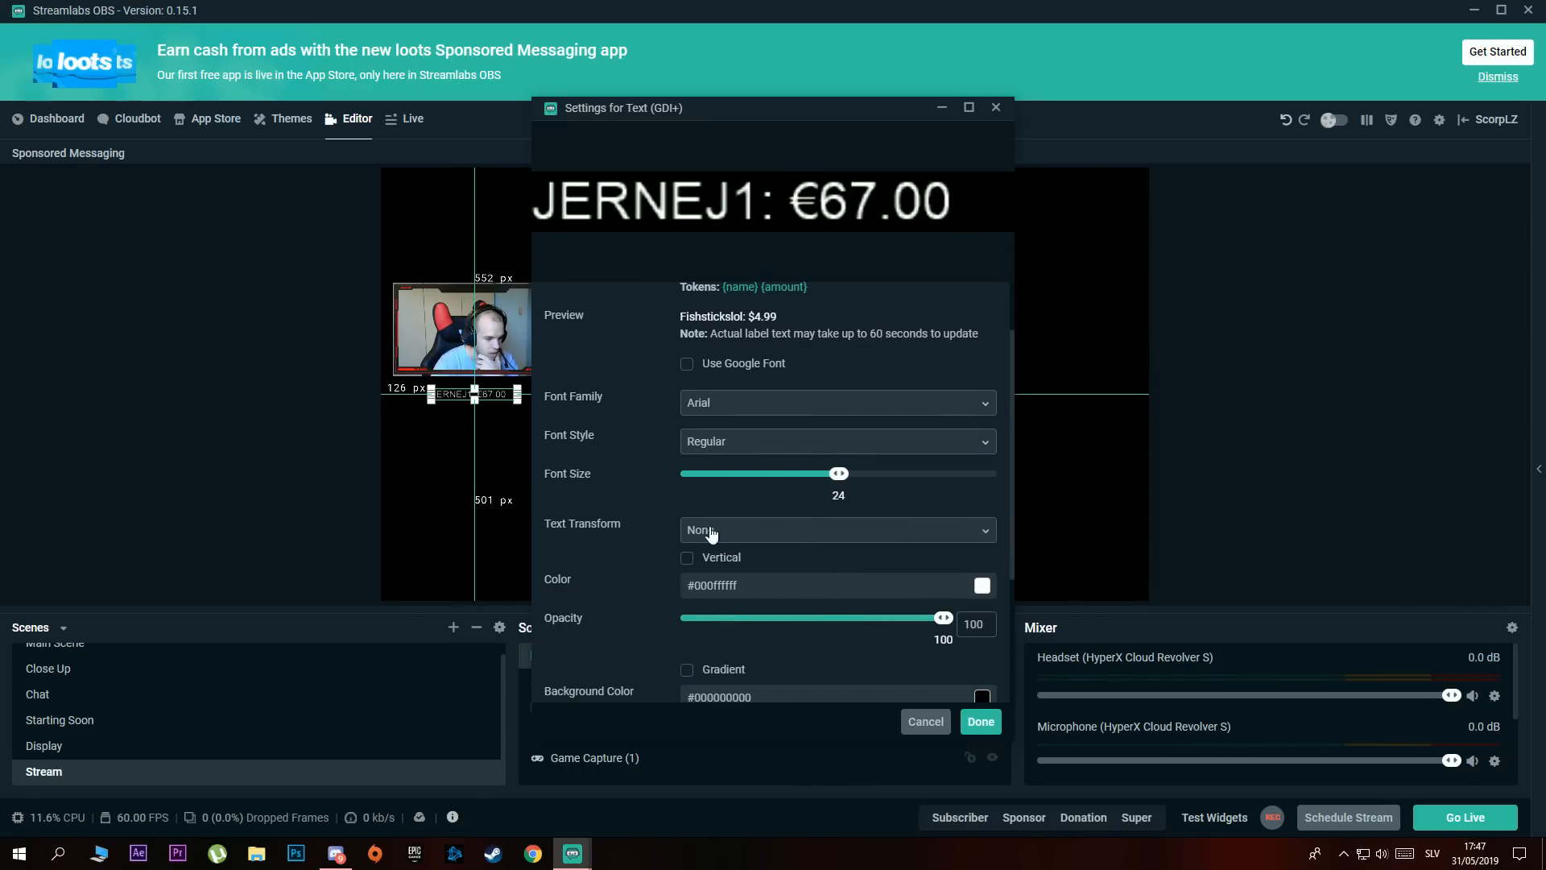
pyautogui.scroll(-3, 635, 520)
pyautogui.click(984, 725)
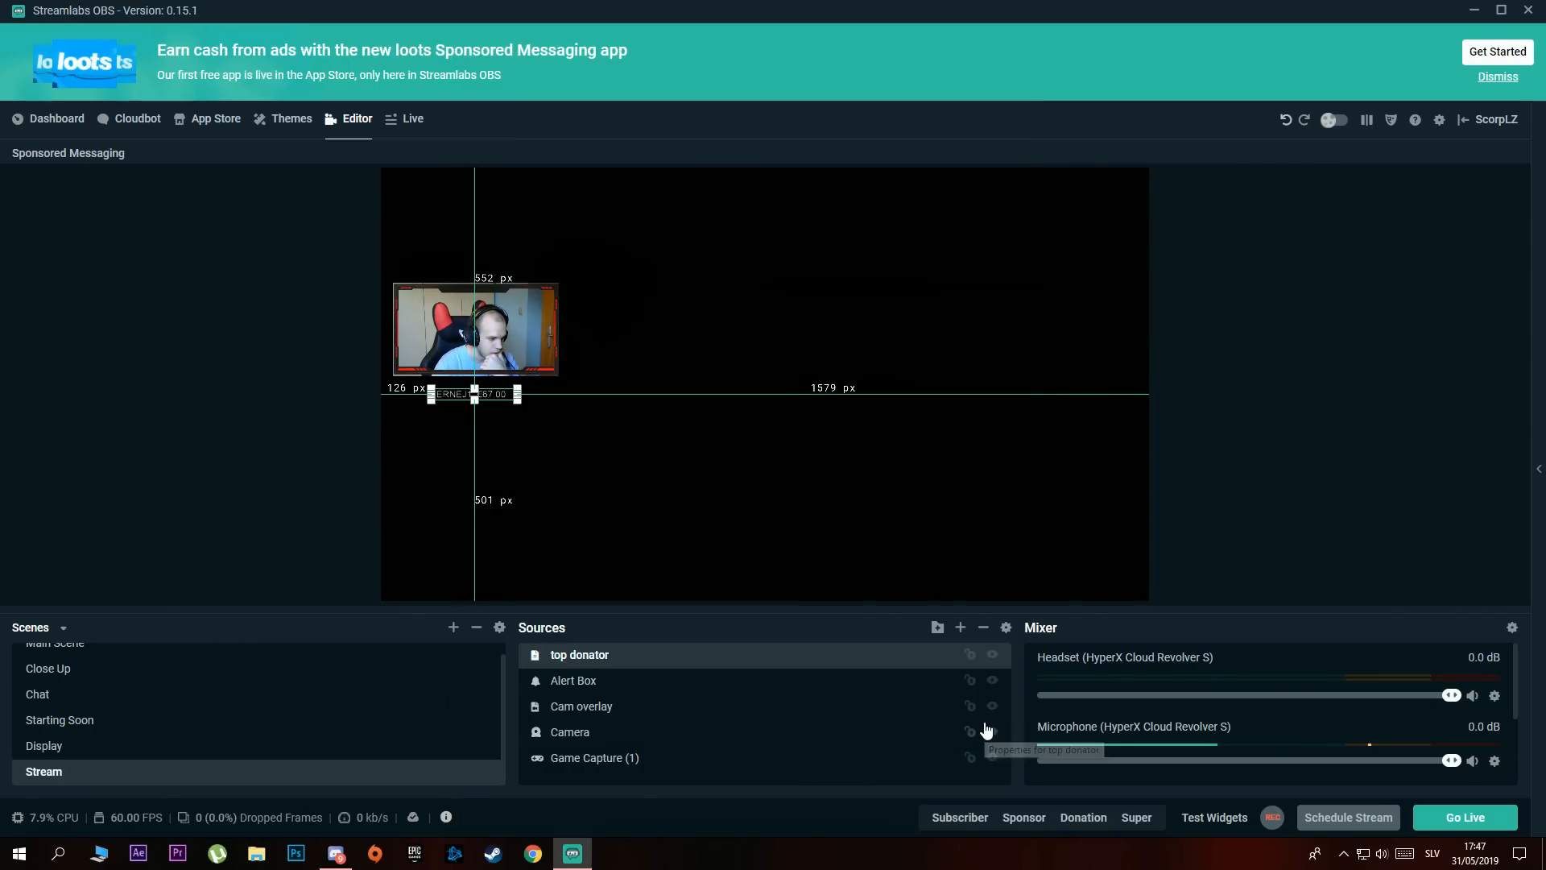
# Add a Scroll filter to the top donator source, keeping the filter name Scroll
pyautogui.rightClick(716, 658)
pyautogui.click(544, 500)
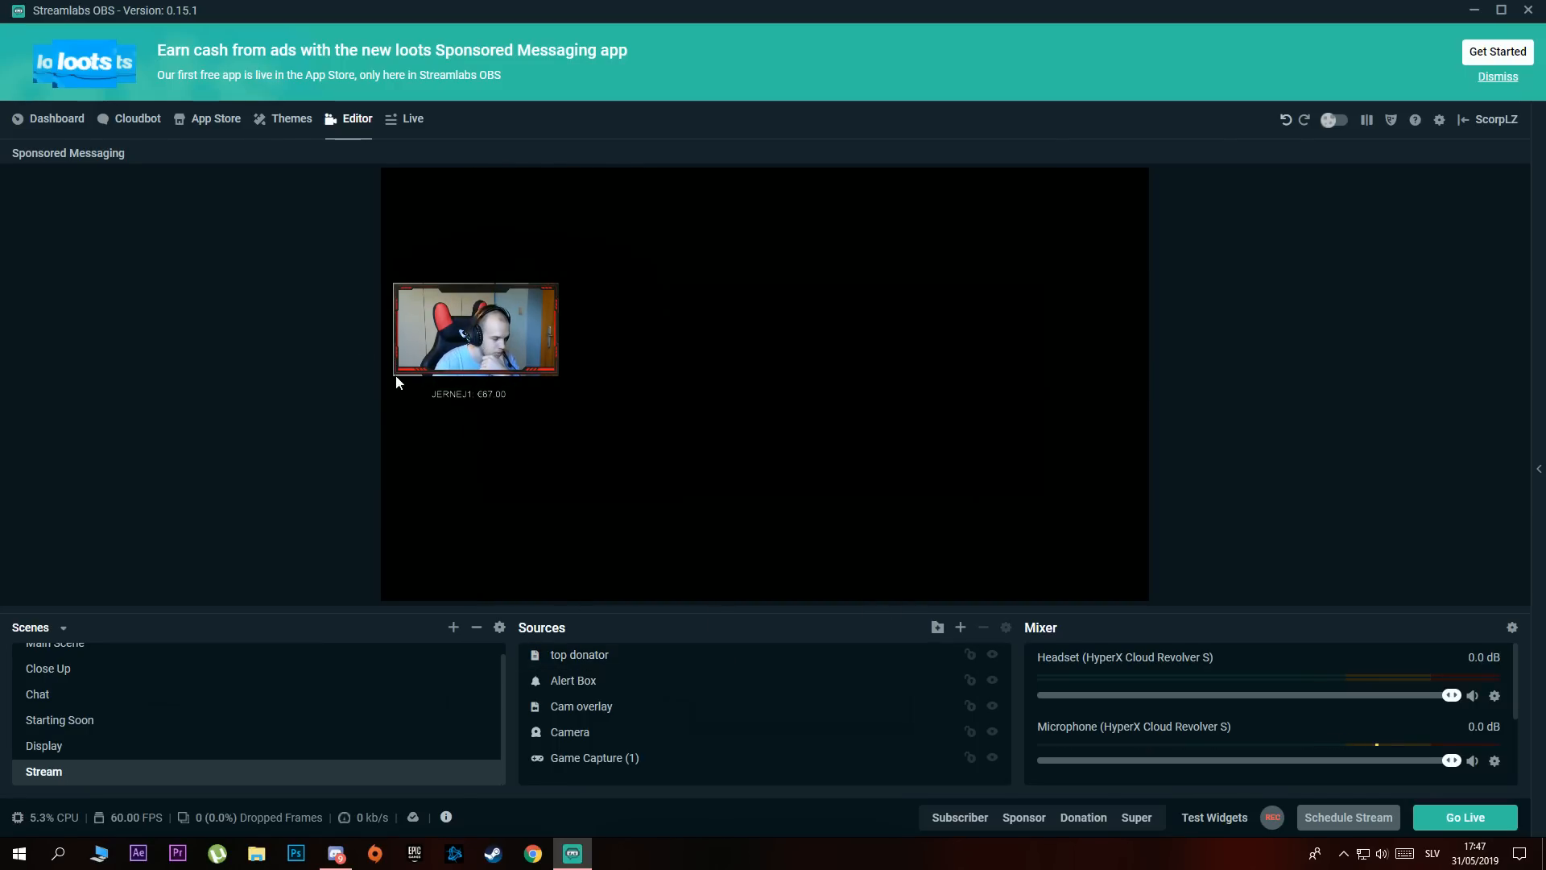
pyautogui.click(708, 662)
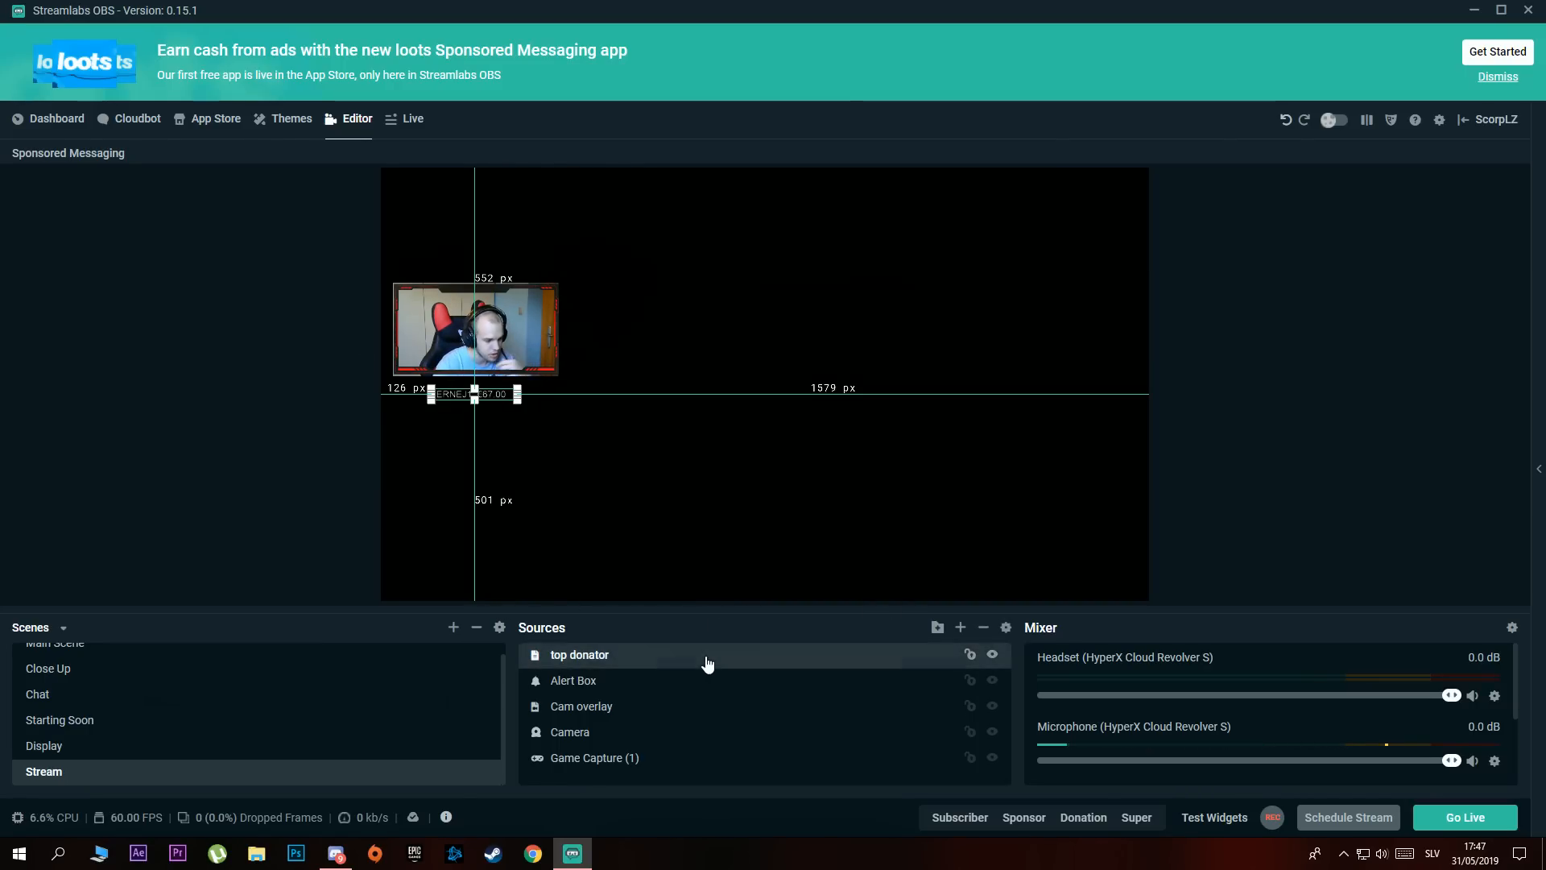
pyautogui.rightClick(708, 662)
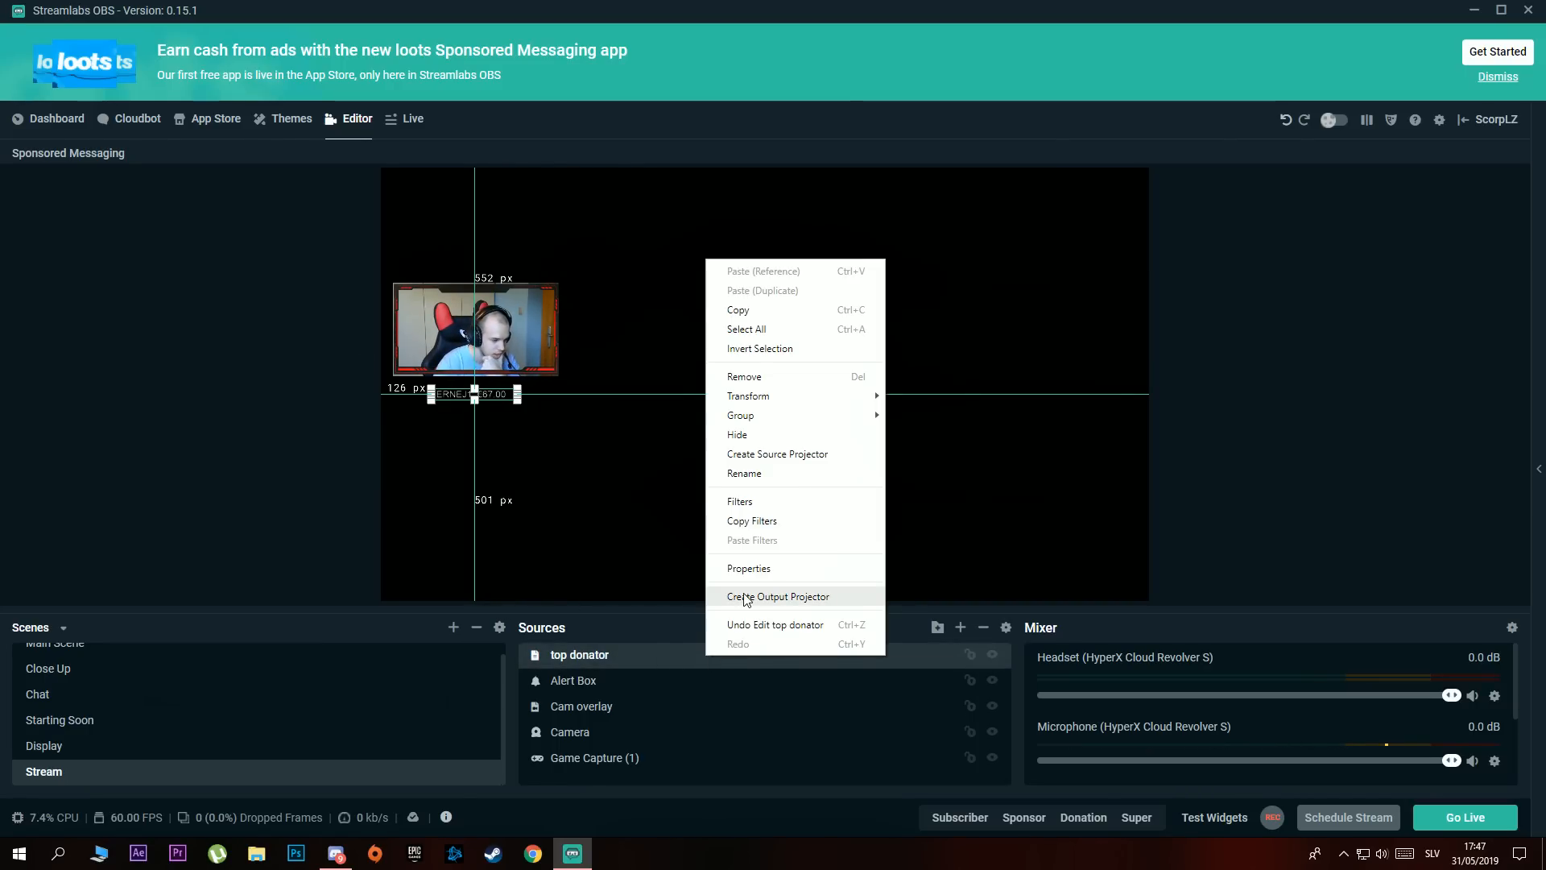
pyautogui.click(757, 503)
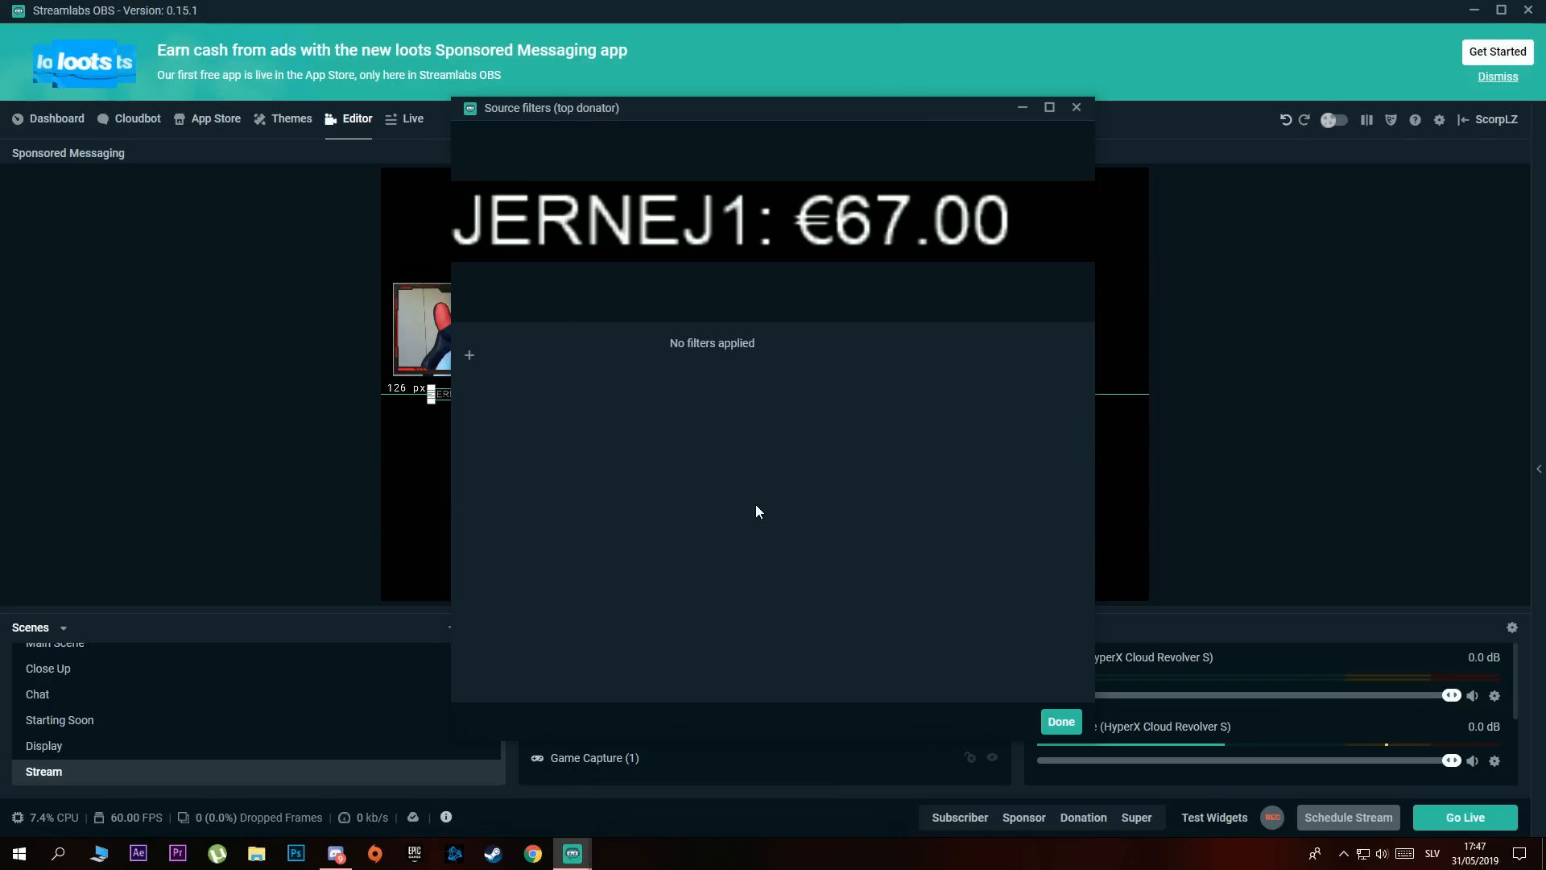
pyautogui.click(471, 358)
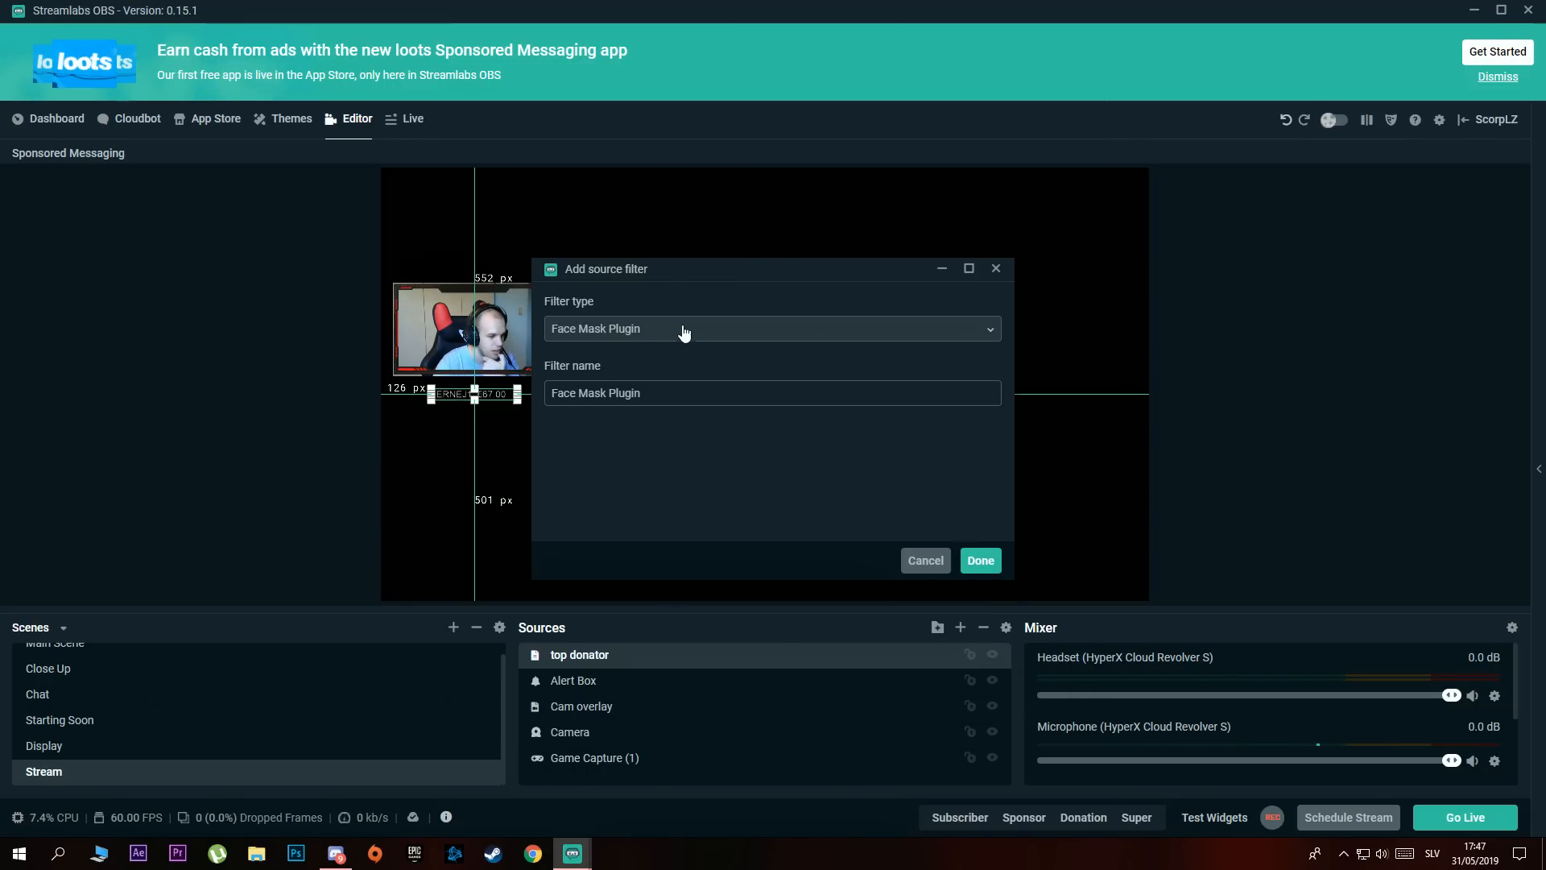
pyautogui.click(981, 335)
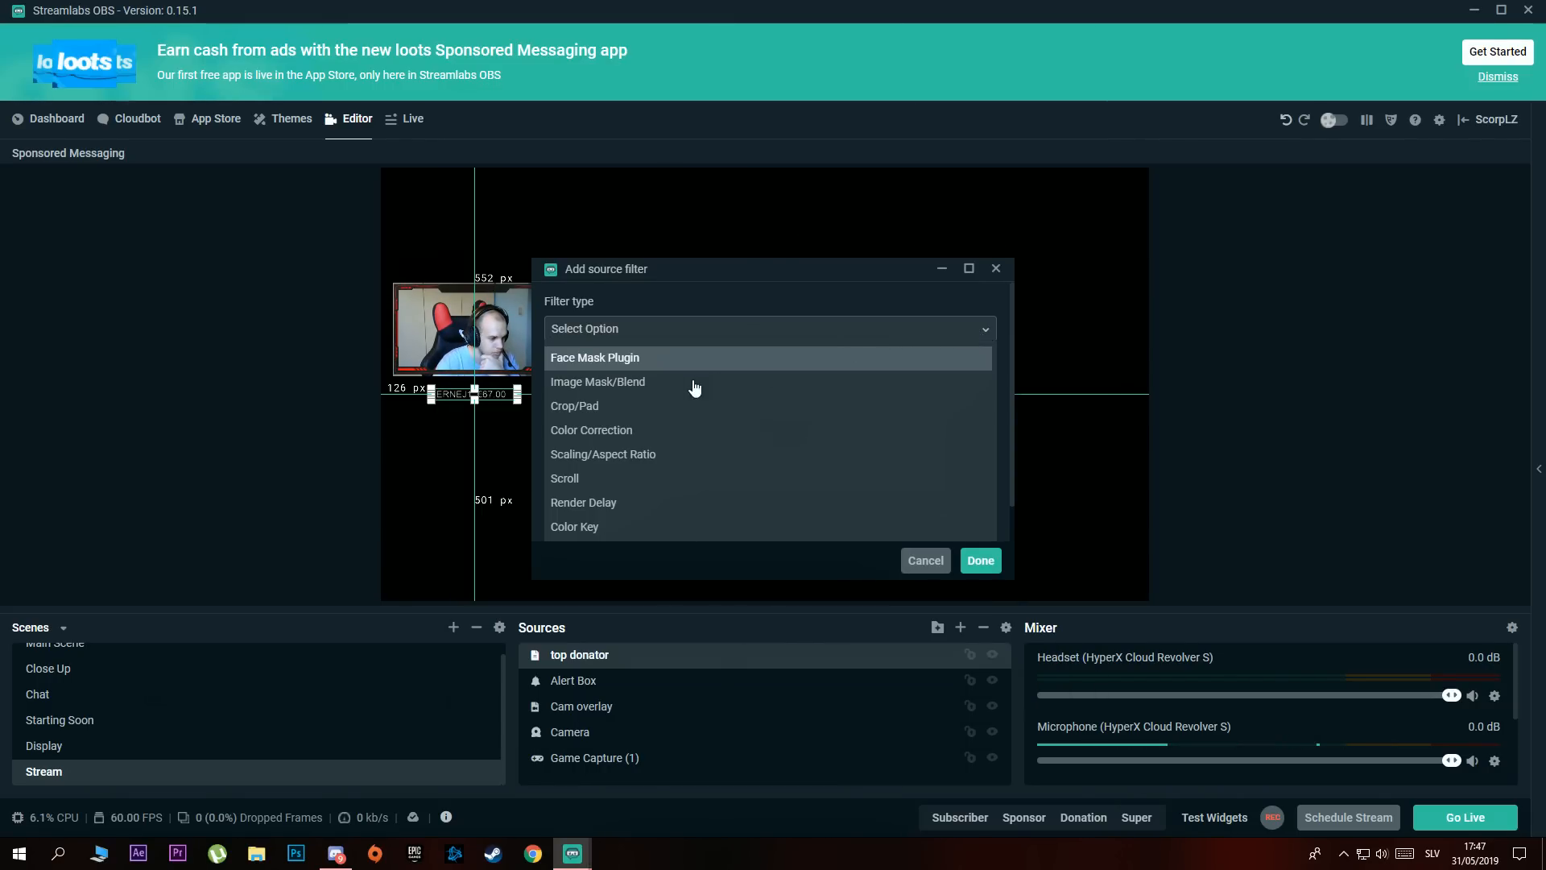
pyautogui.click(585, 480)
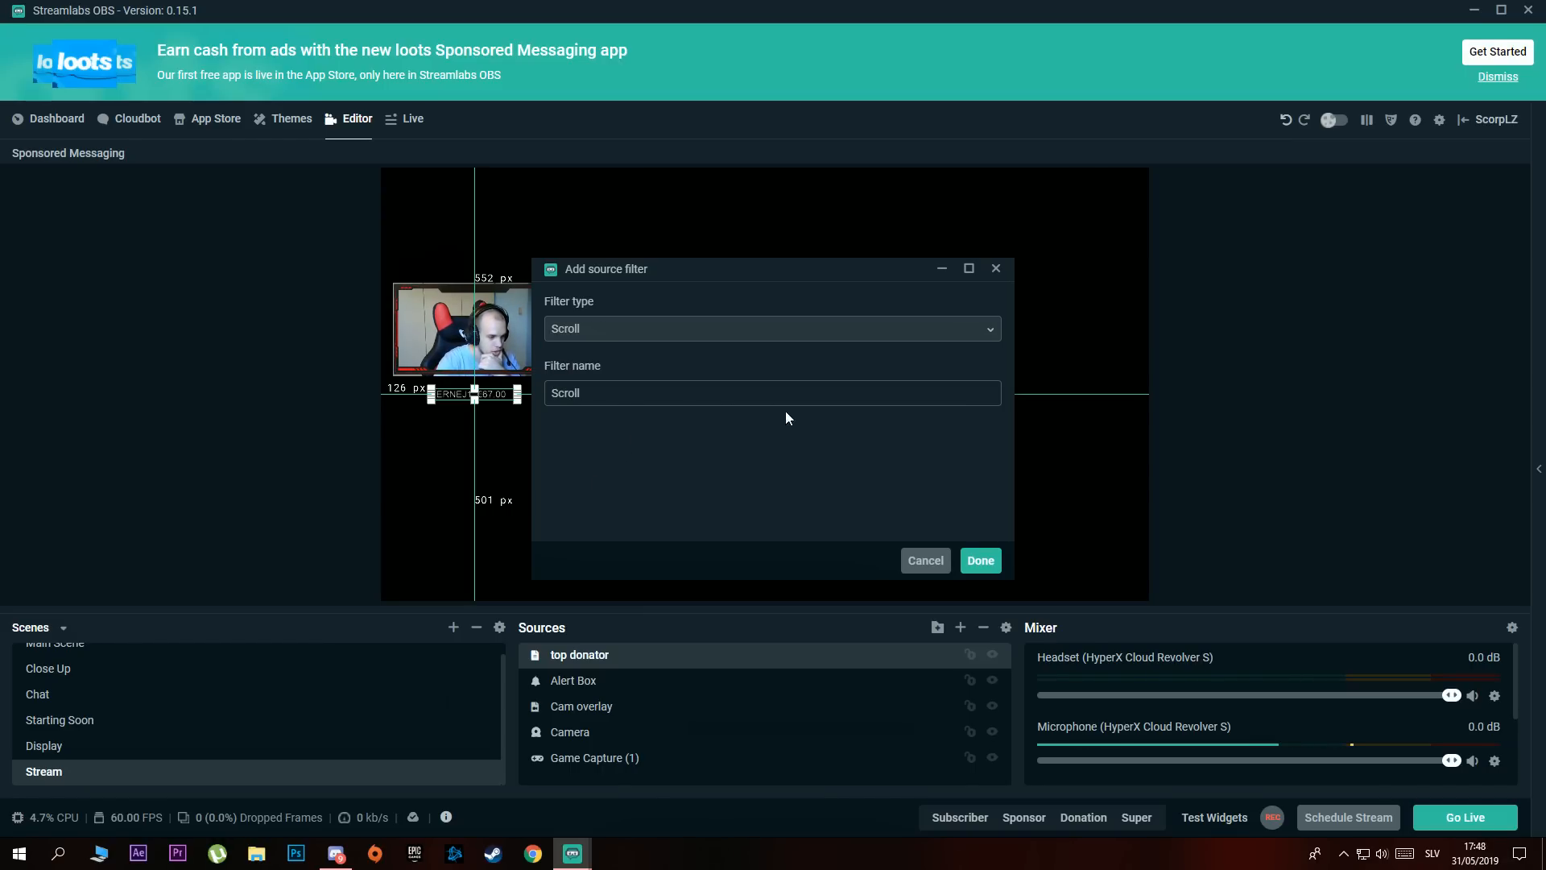
pyautogui.click(980, 560)
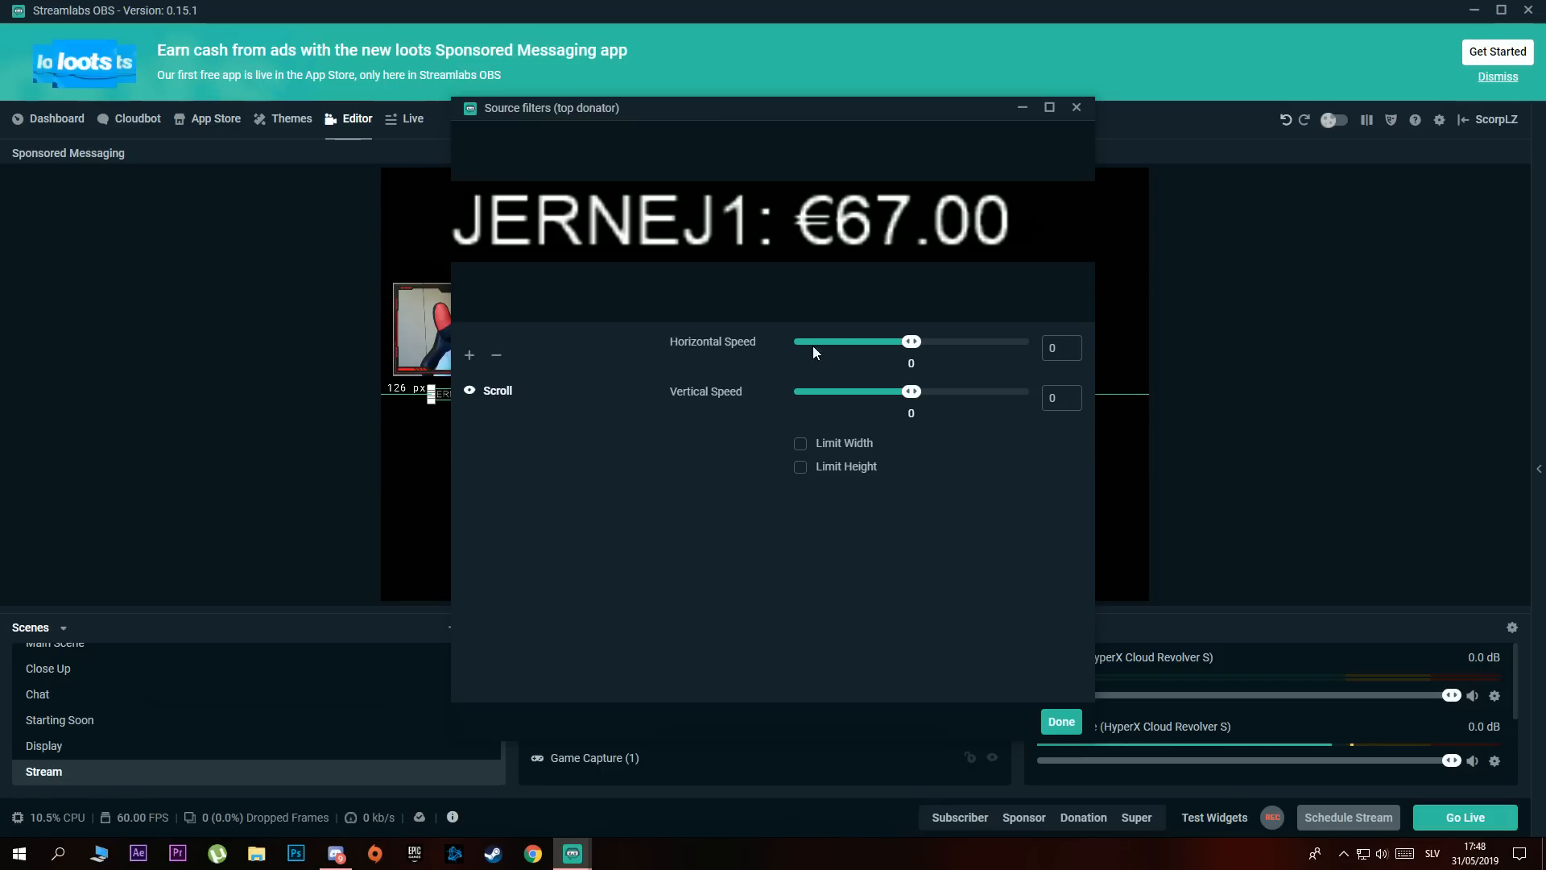
# Set the top donator's Scroll filter to horizontal speed 1 and vertical speed -33, and close the filter settings
pyautogui.moveTo(857, 110); pyautogui.dragTo(1075, 117)
pyautogui.moveTo(1130, 348)
pyautogui.mouseDown()
pyautogui.moveTo(1188, 352)
pyautogui.moveTo(1016, 352)
pyautogui.moveTo(1131, 355)
pyautogui.mouseUp()
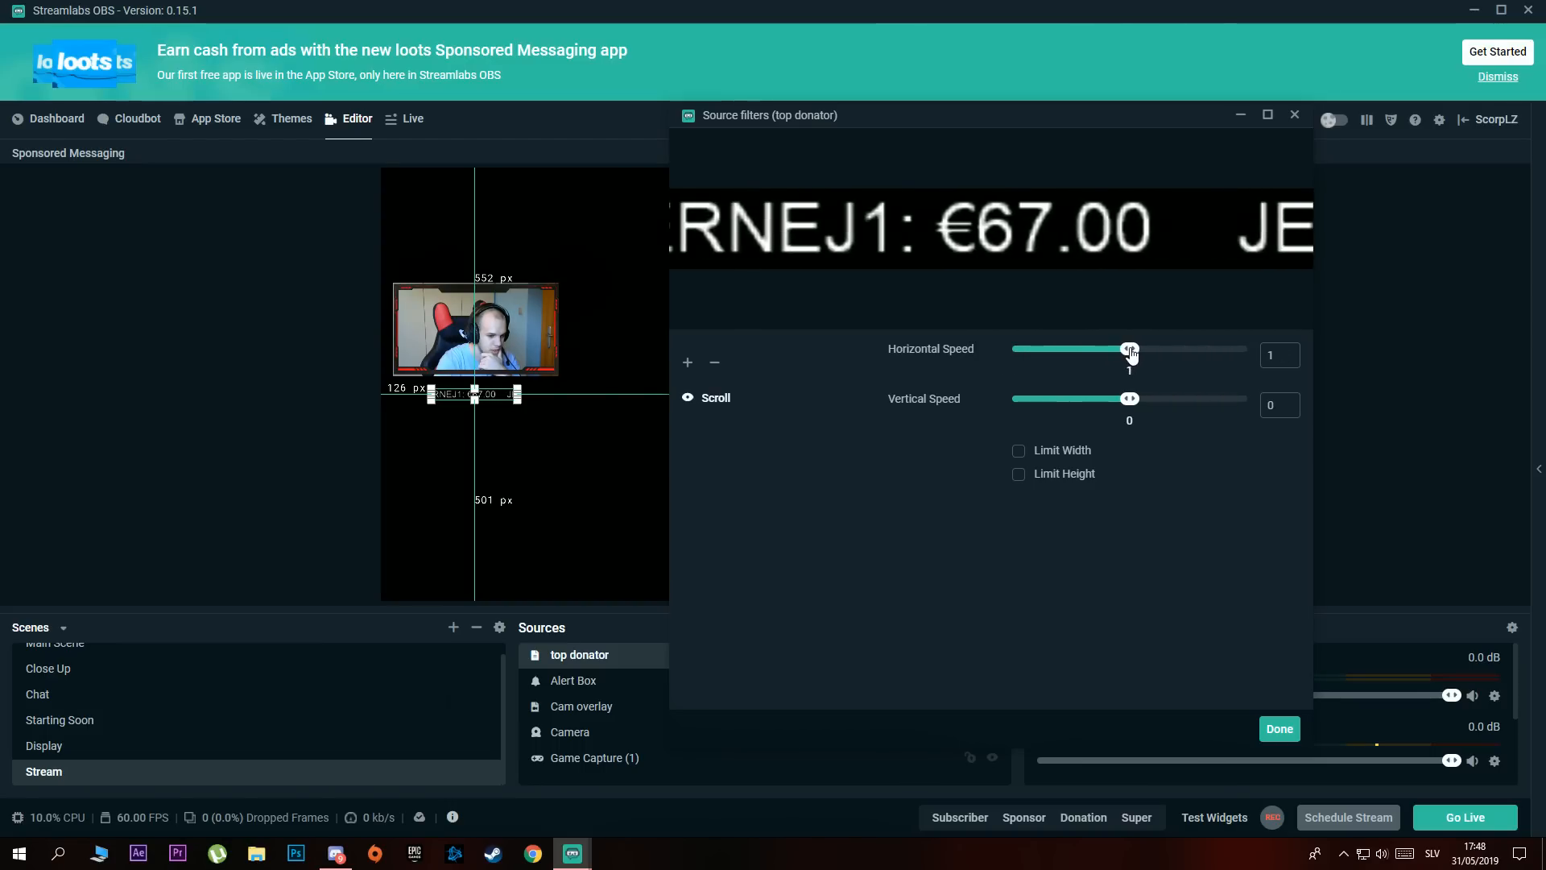
pyautogui.moveTo(1133, 405)
pyautogui.mouseDown()
pyautogui.moveTo(1104, 407)
pyautogui.moveTo(1121, 406)
pyautogui.mouseUp()
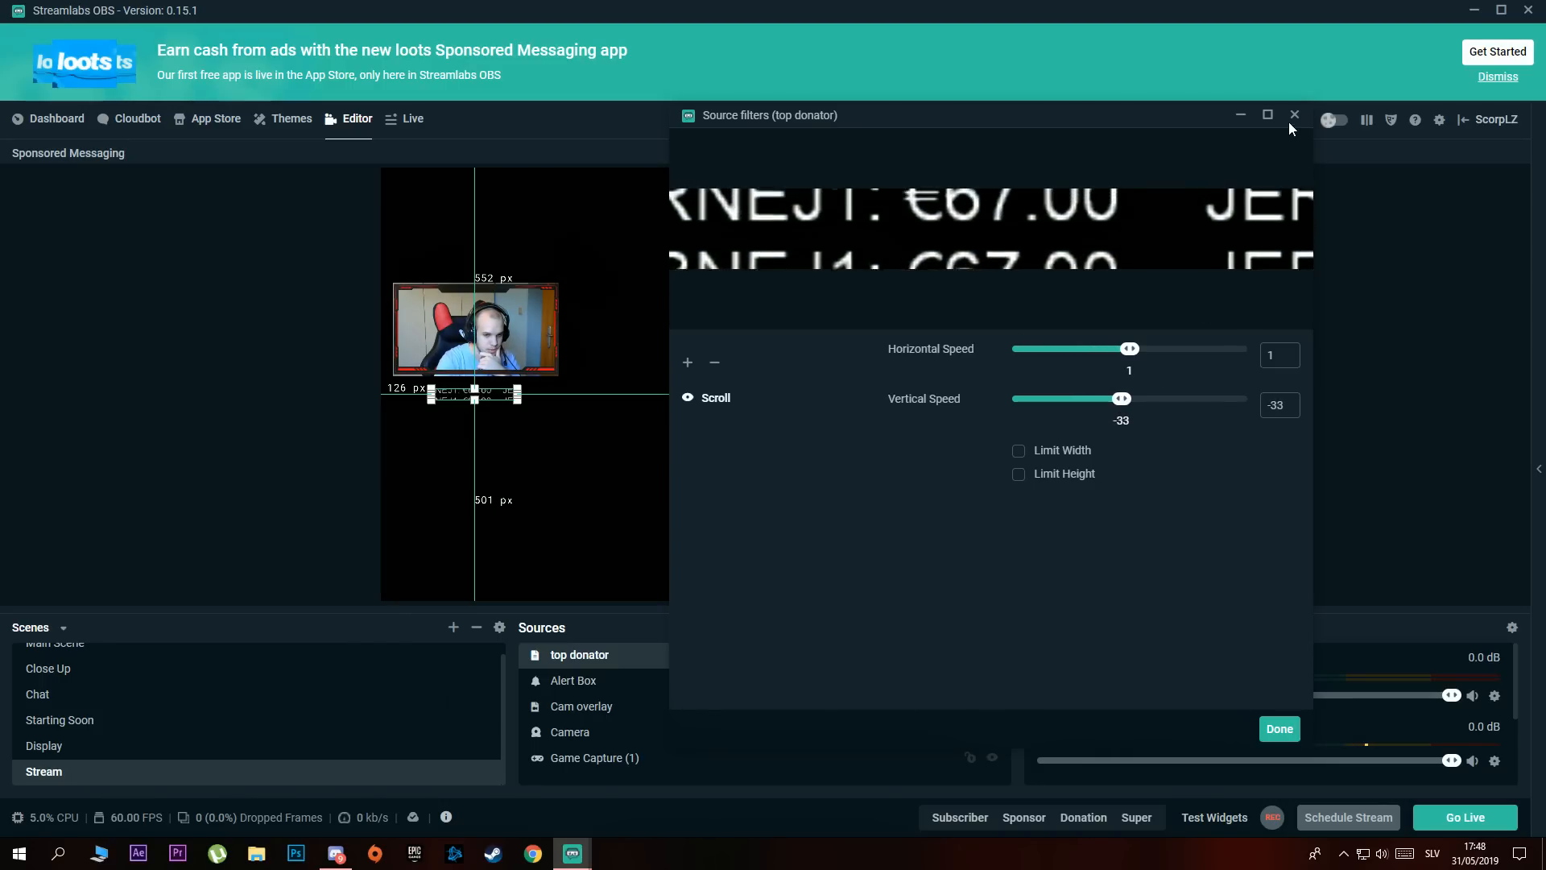
pyautogui.click(1294, 116)
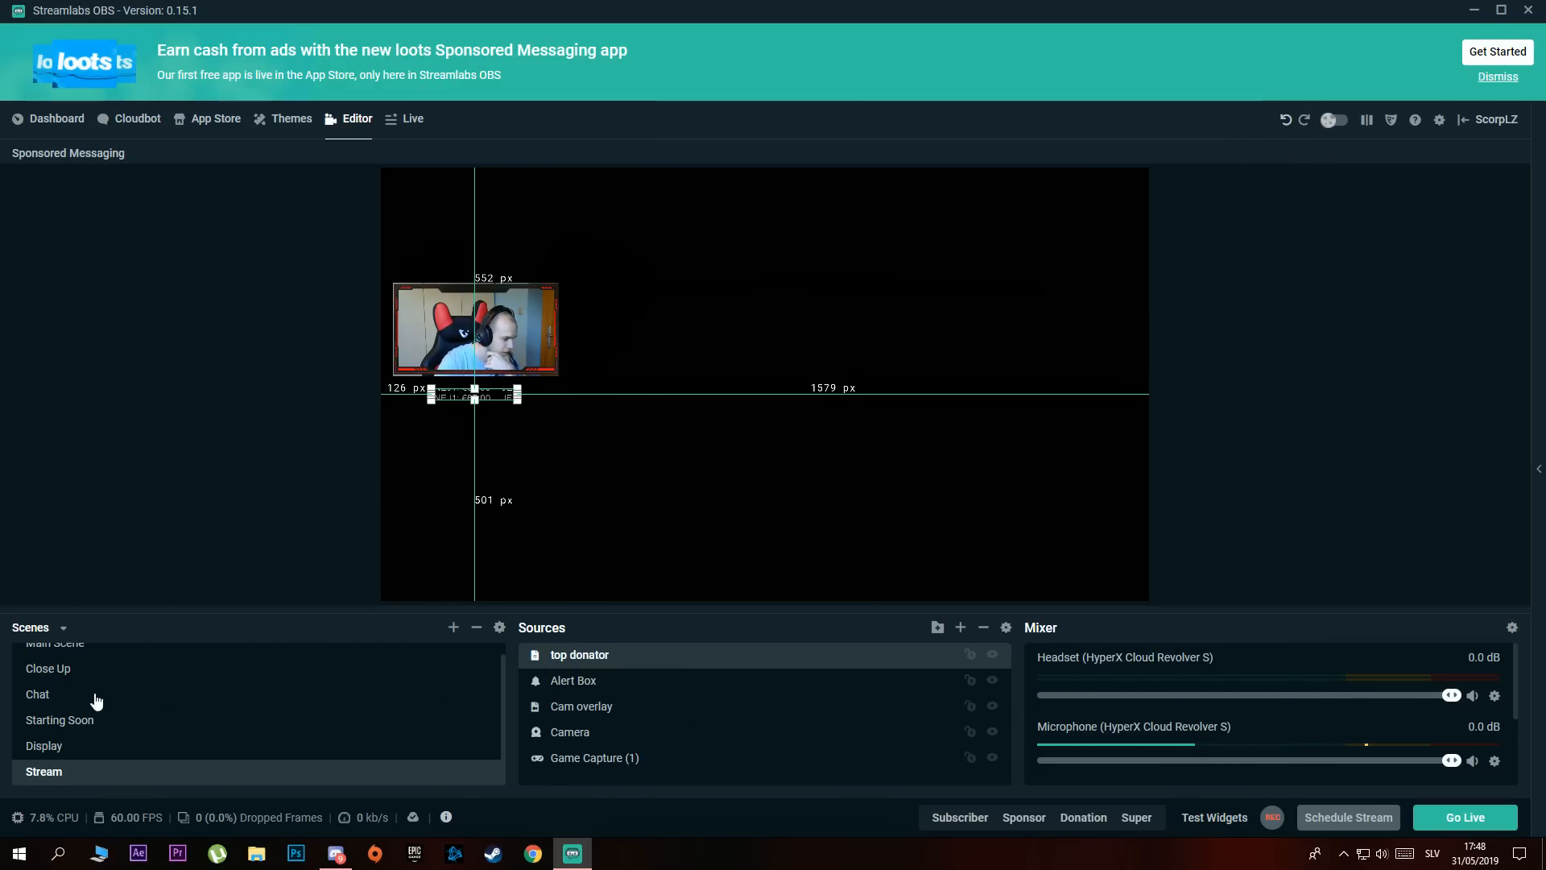
# Switch to the Main Scene and look through its list of sources as an example of a finished layout
pyautogui.scroll(1, 96, 699)
pyautogui.click(66, 657)
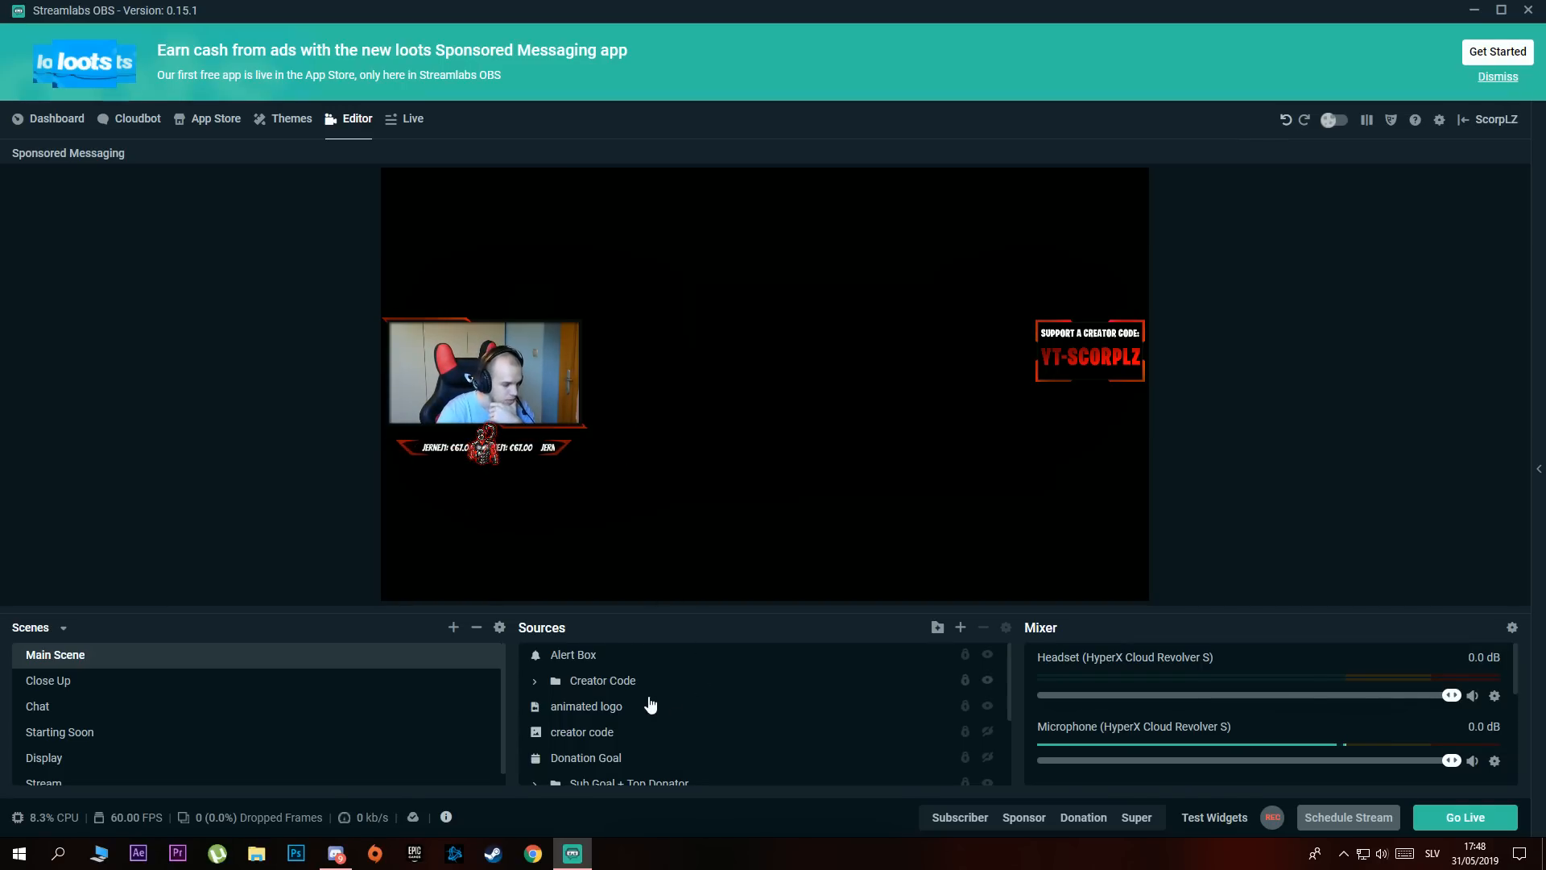
pyautogui.scroll(-3, 657, 706)
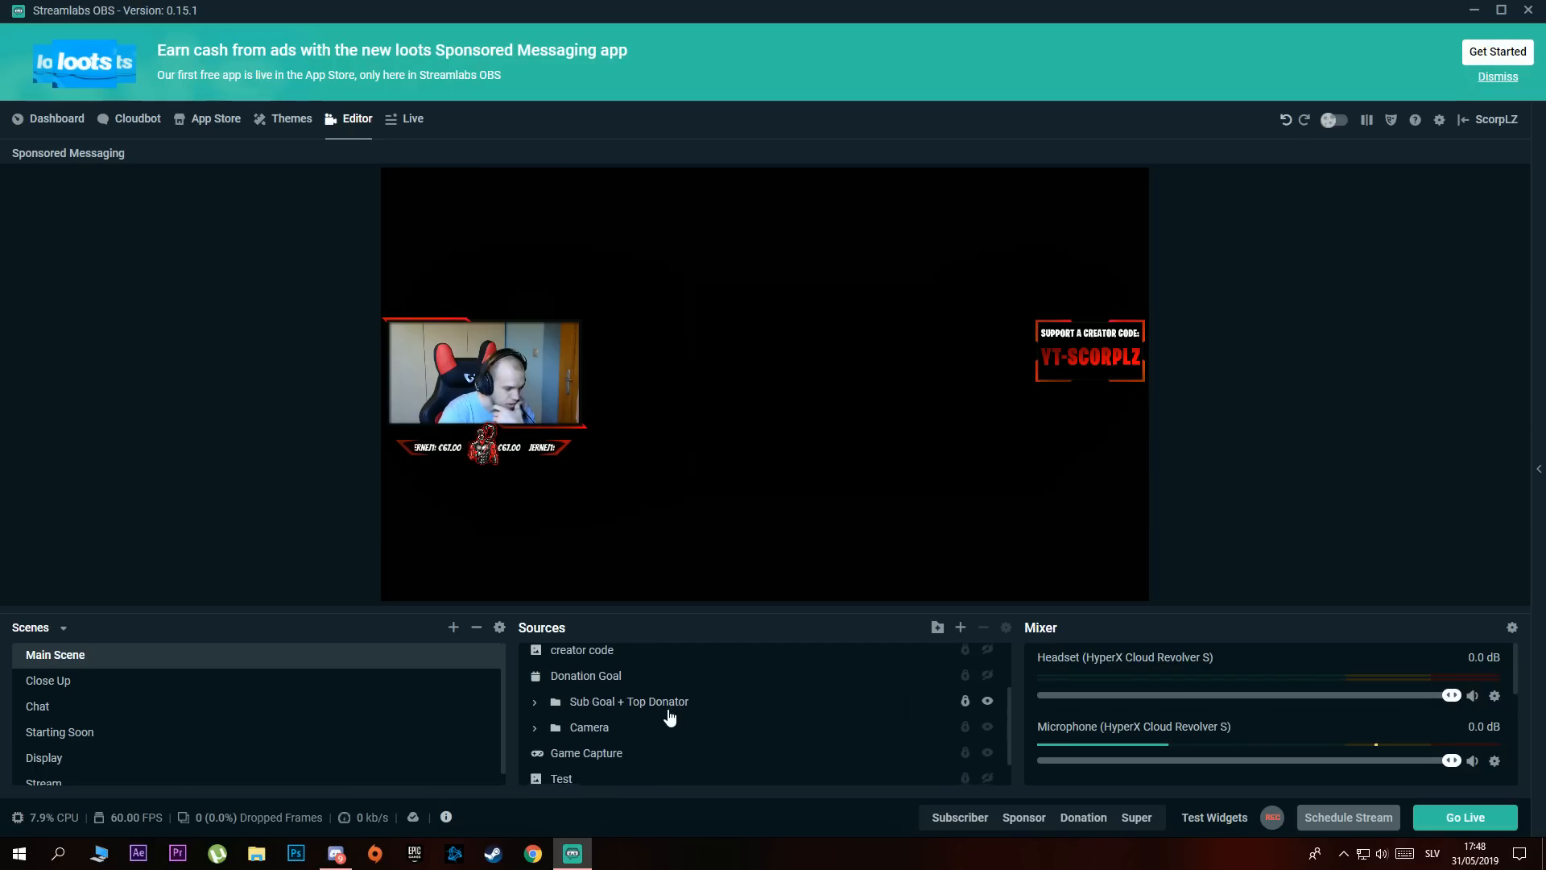
pyautogui.scroll(-2, 670, 718)
pyautogui.scroll(5, 673, 720)
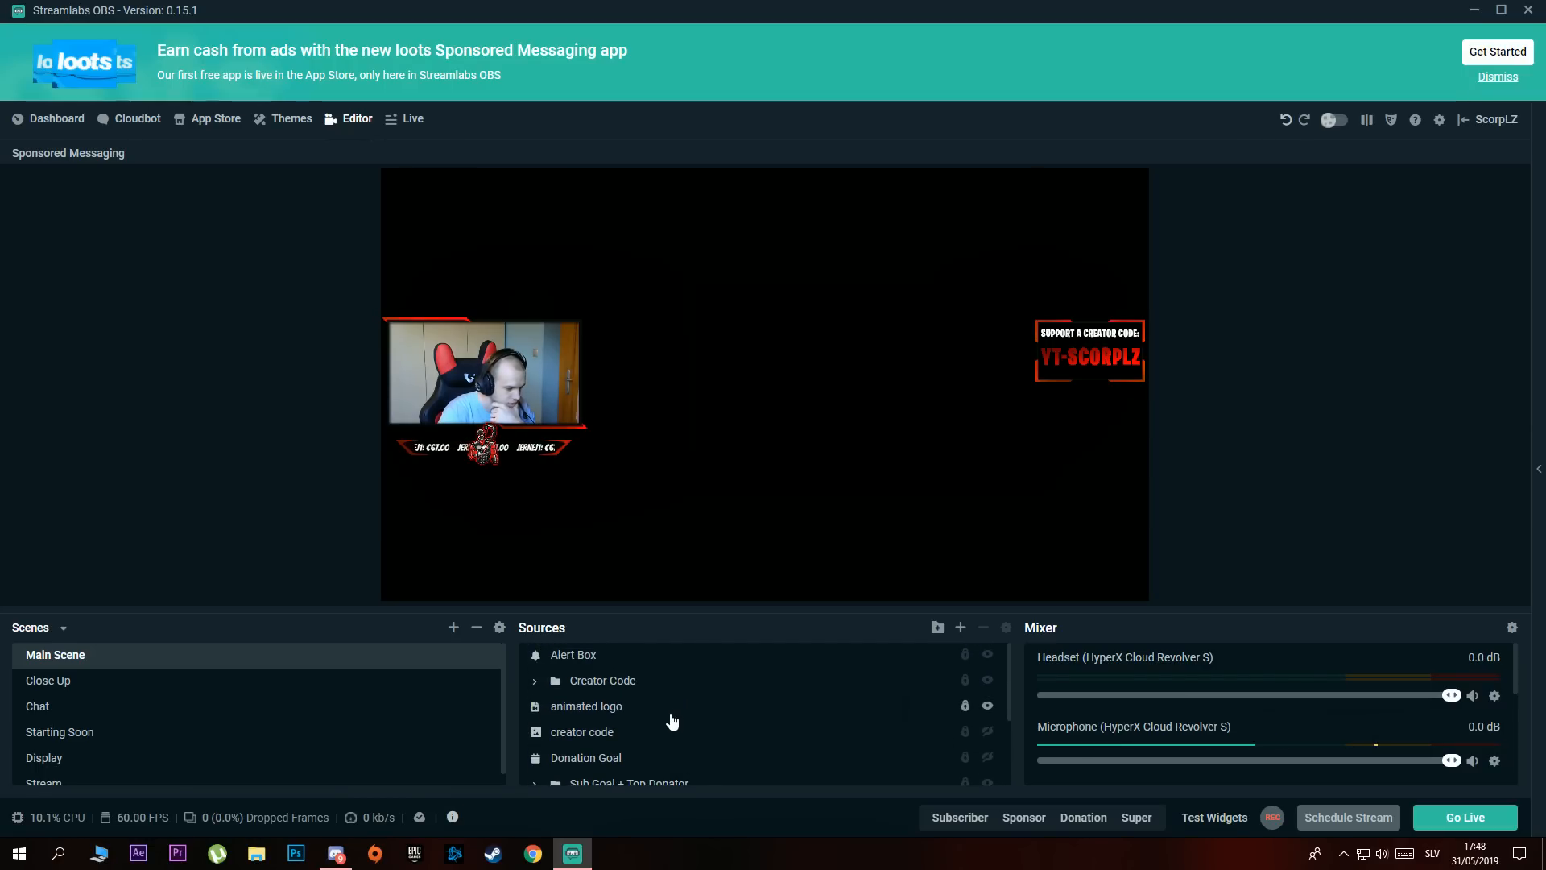
pyautogui.scroll(-5, 649, 713)
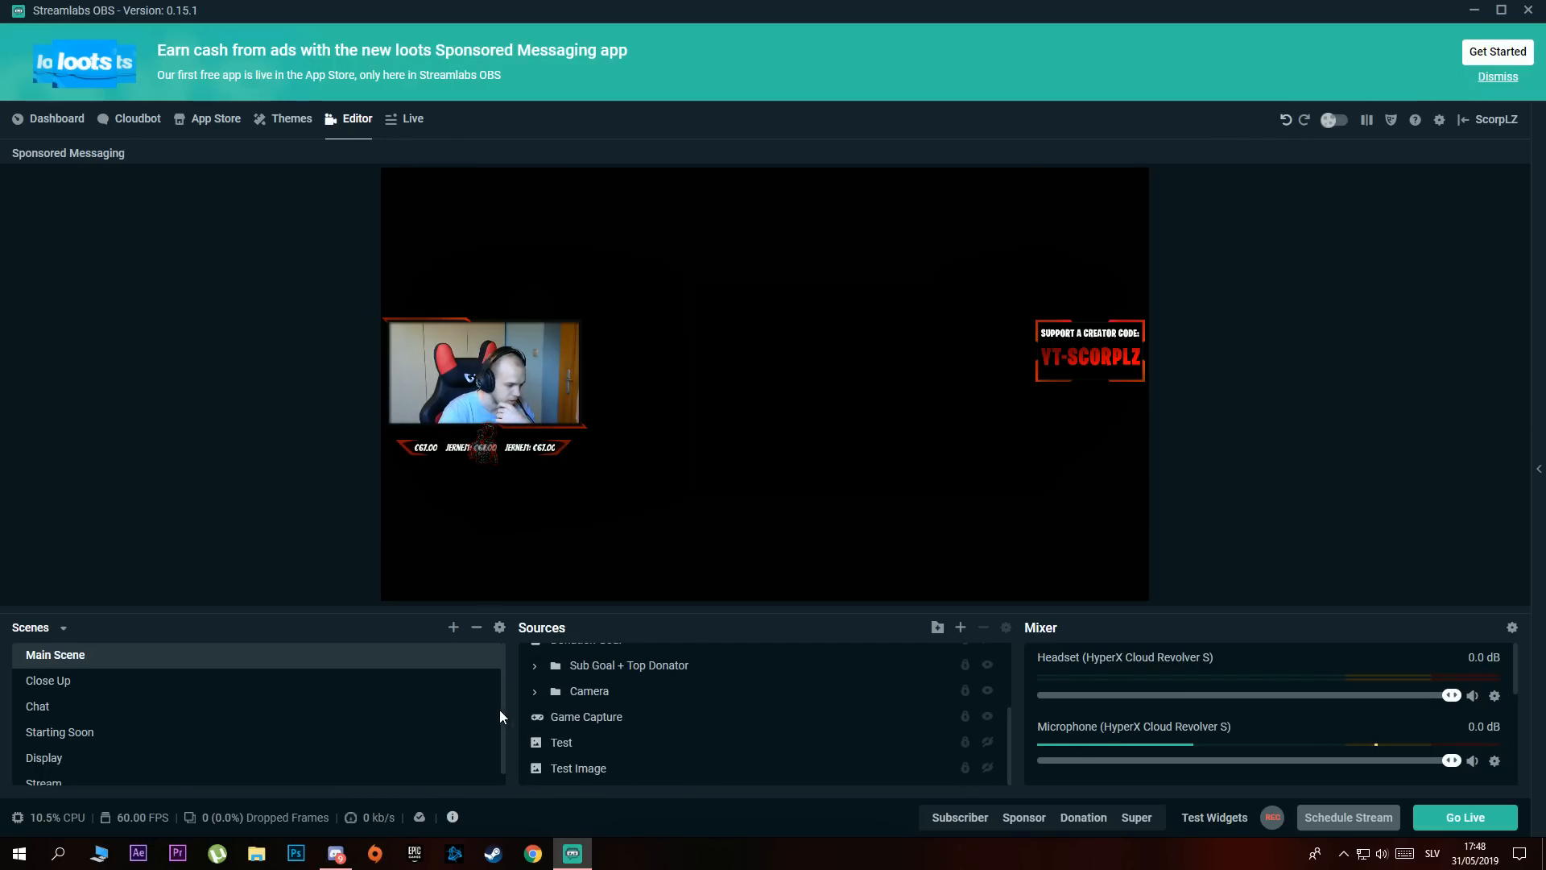
# Open the Alert Box from the dashboard's widget gallery and look over its general settings
pyautogui.click(50, 120)
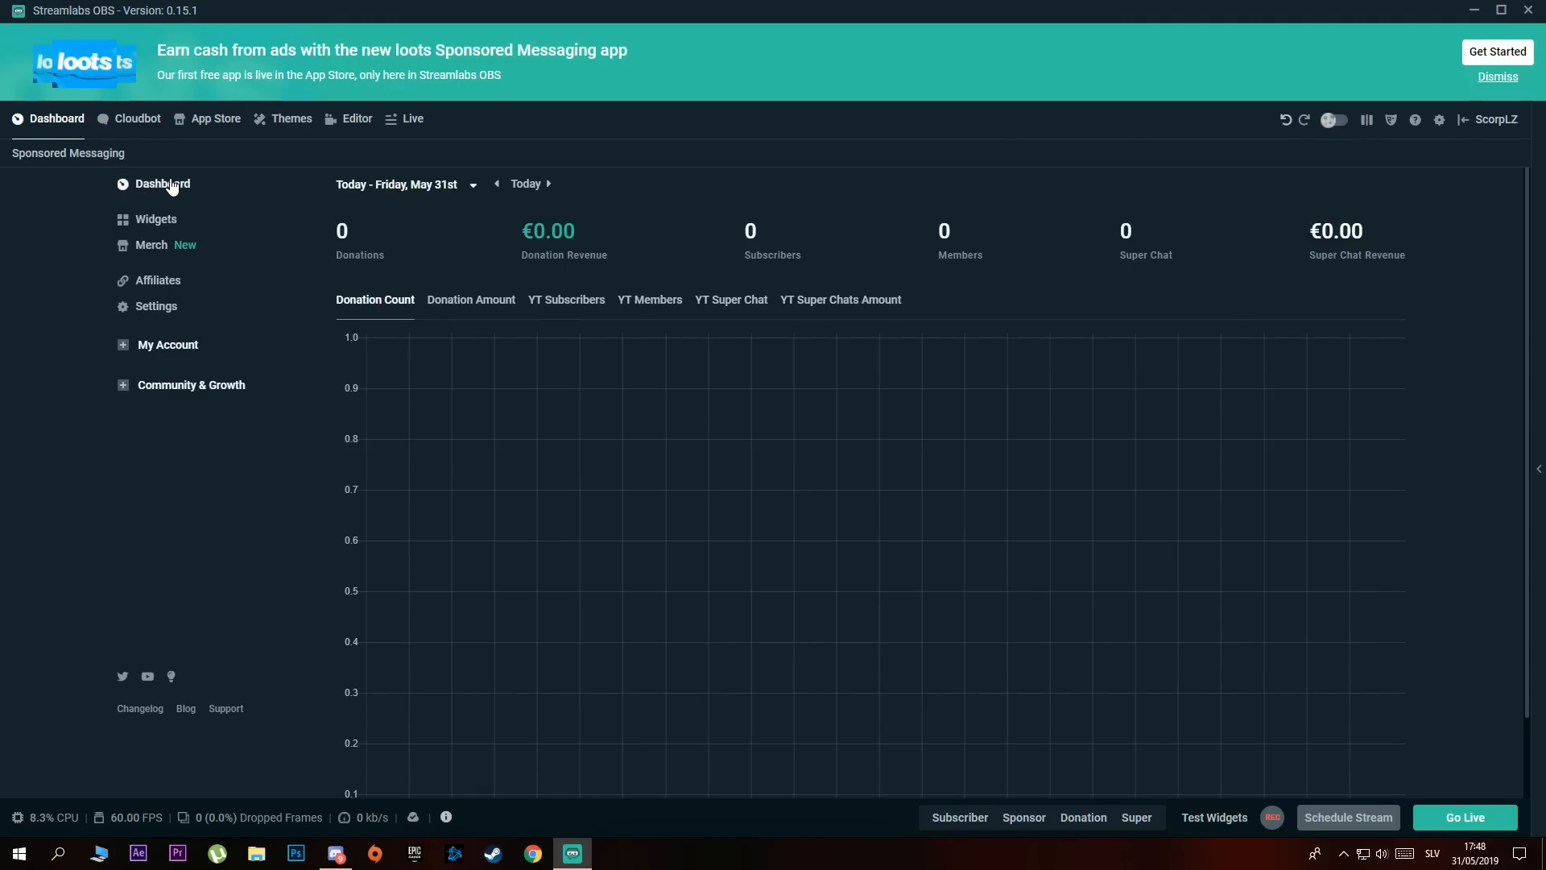
pyautogui.click(158, 220)
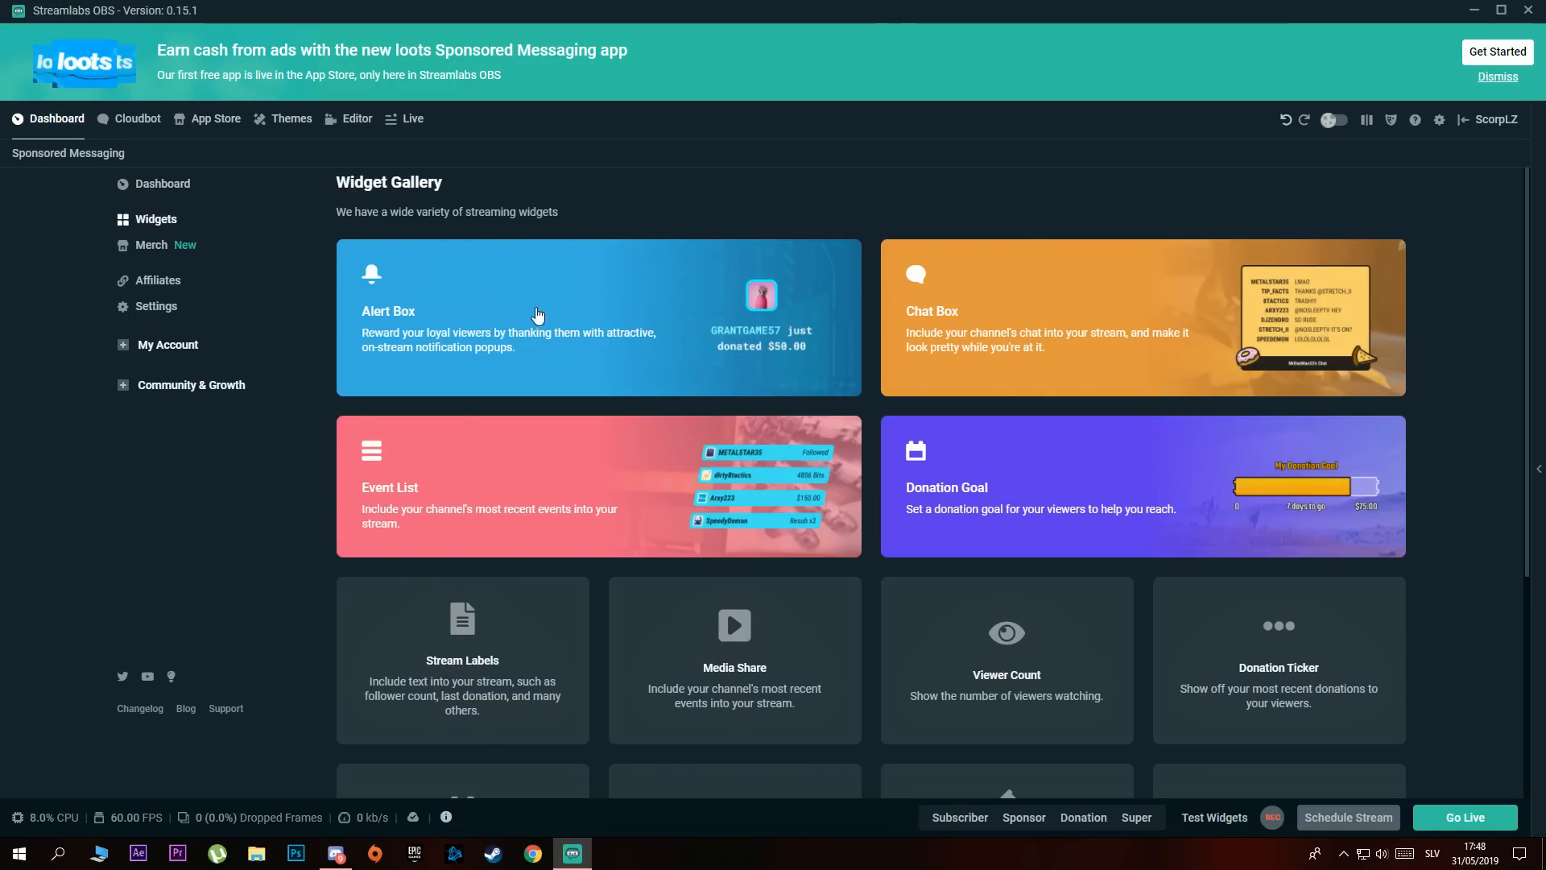
pyautogui.click(544, 309)
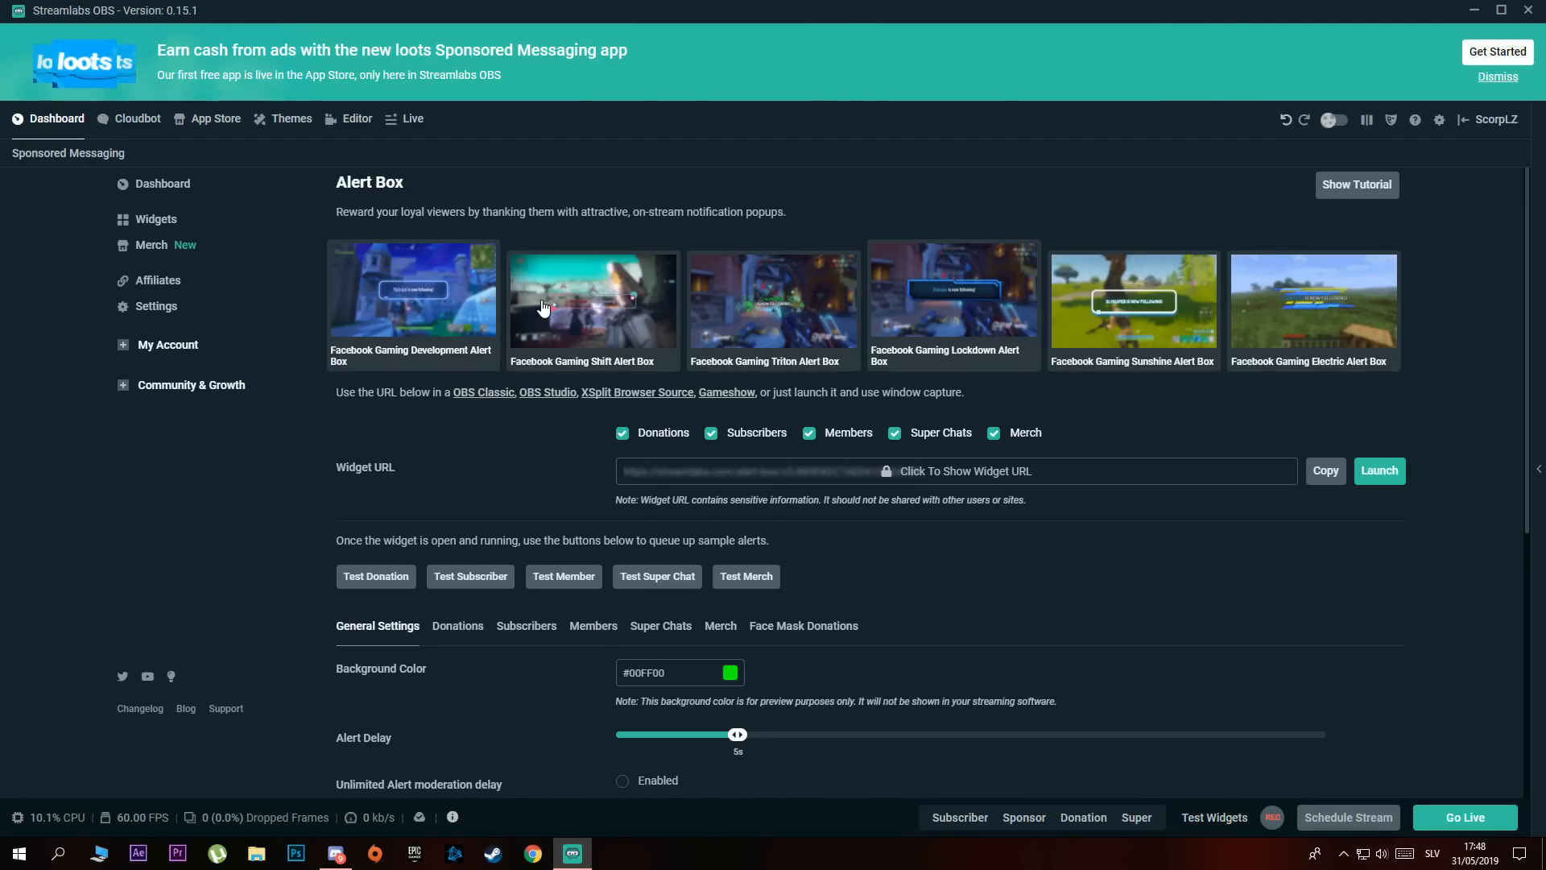
pyautogui.scroll(-6, 568, 465)
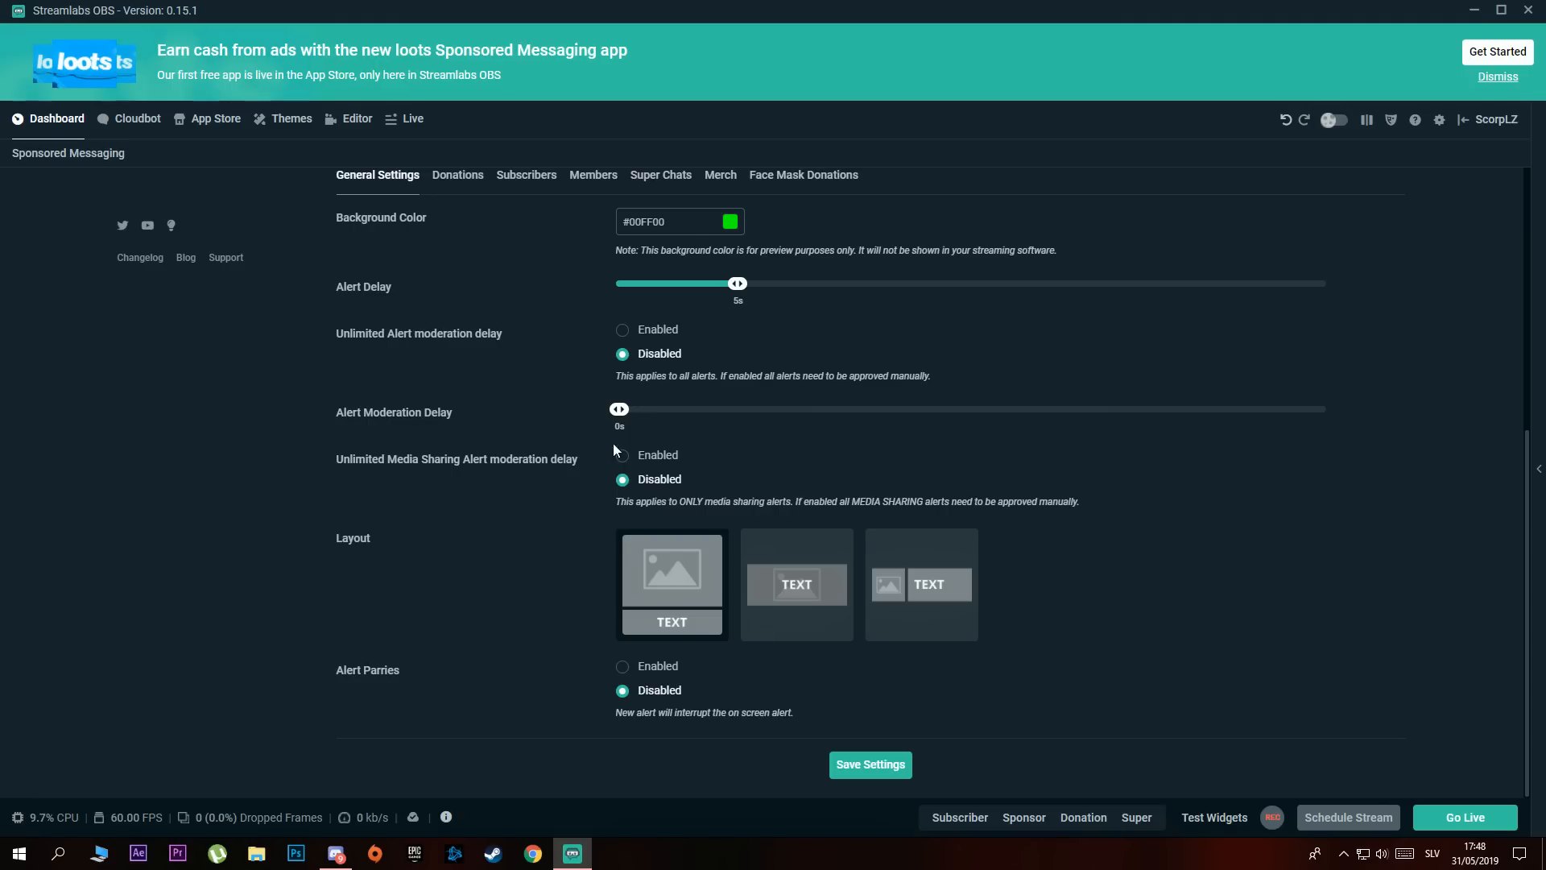
pyautogui.scroll(4, 500, 387)
pyautogui.scroll(-1, 459, 483)
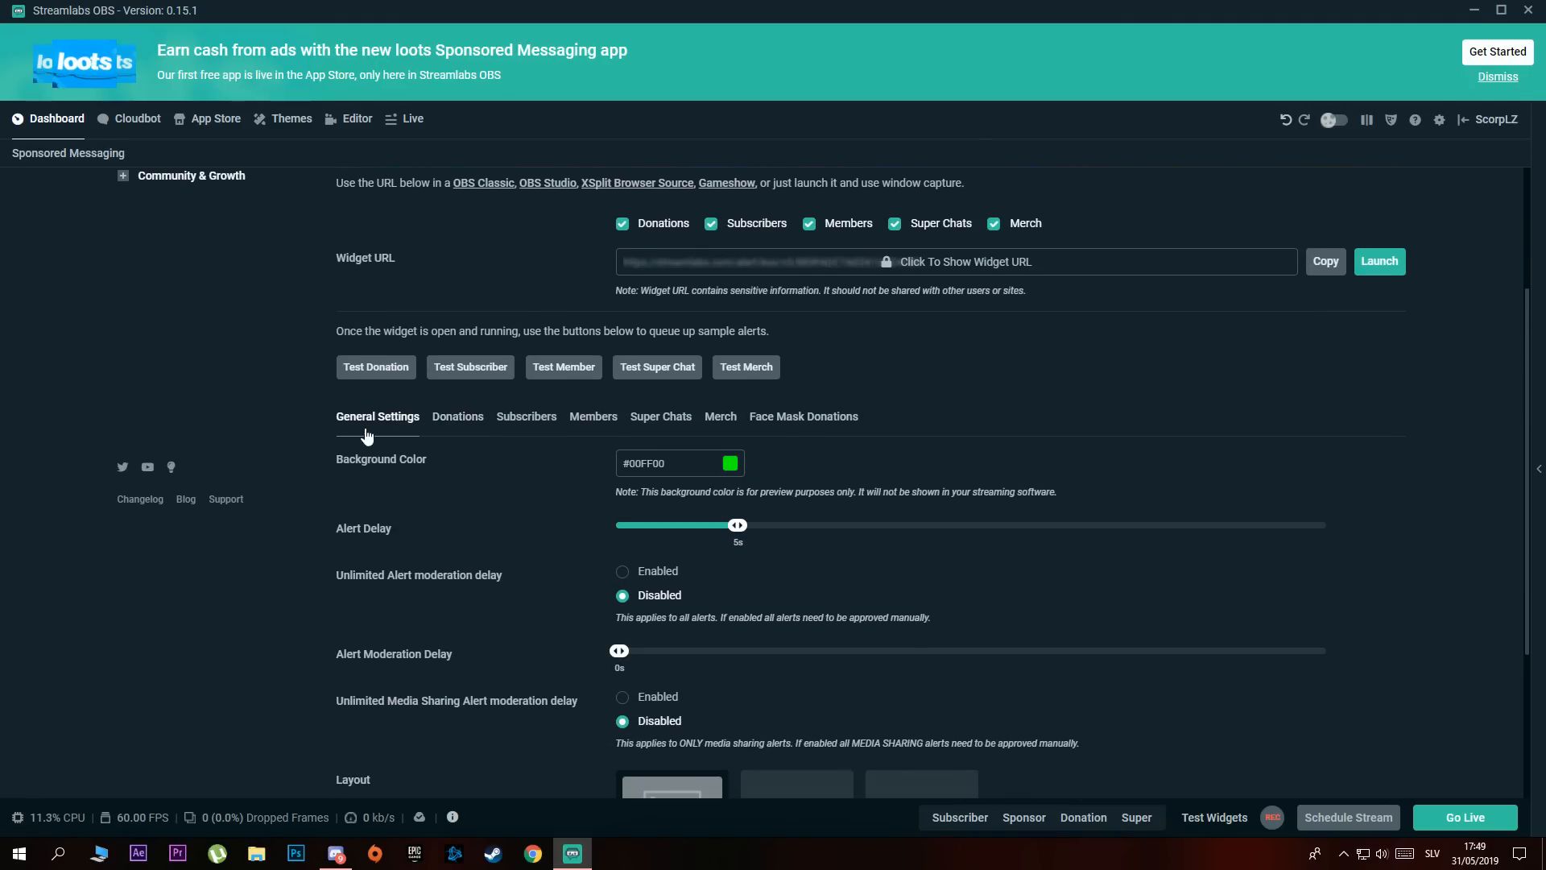
pyautogui.scroll(-3, 577, 543)
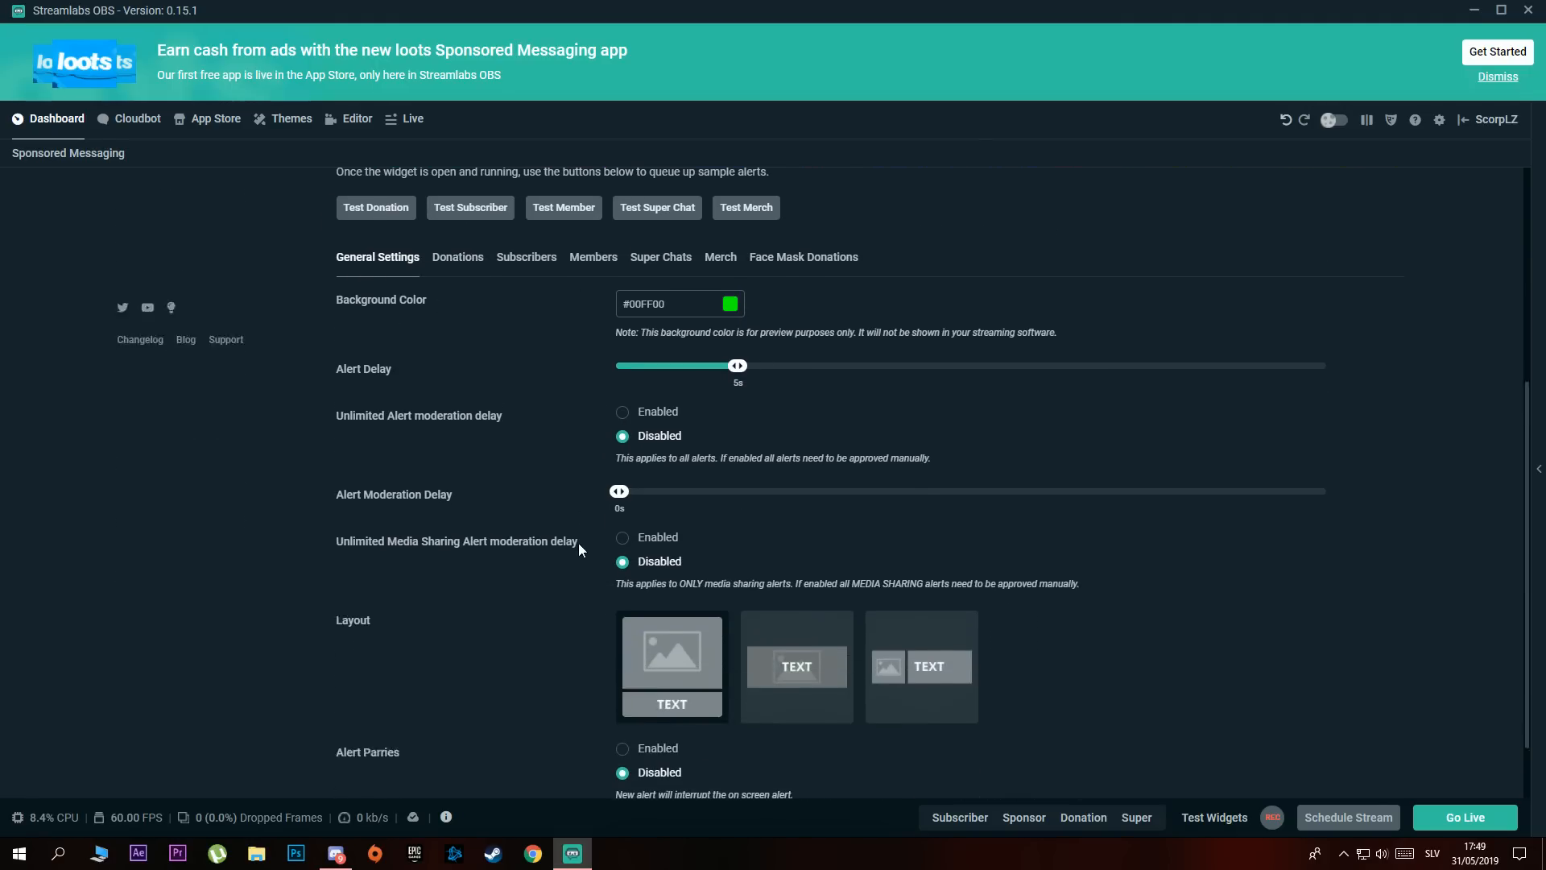
pyautogui.scroll(2, 510, 325)
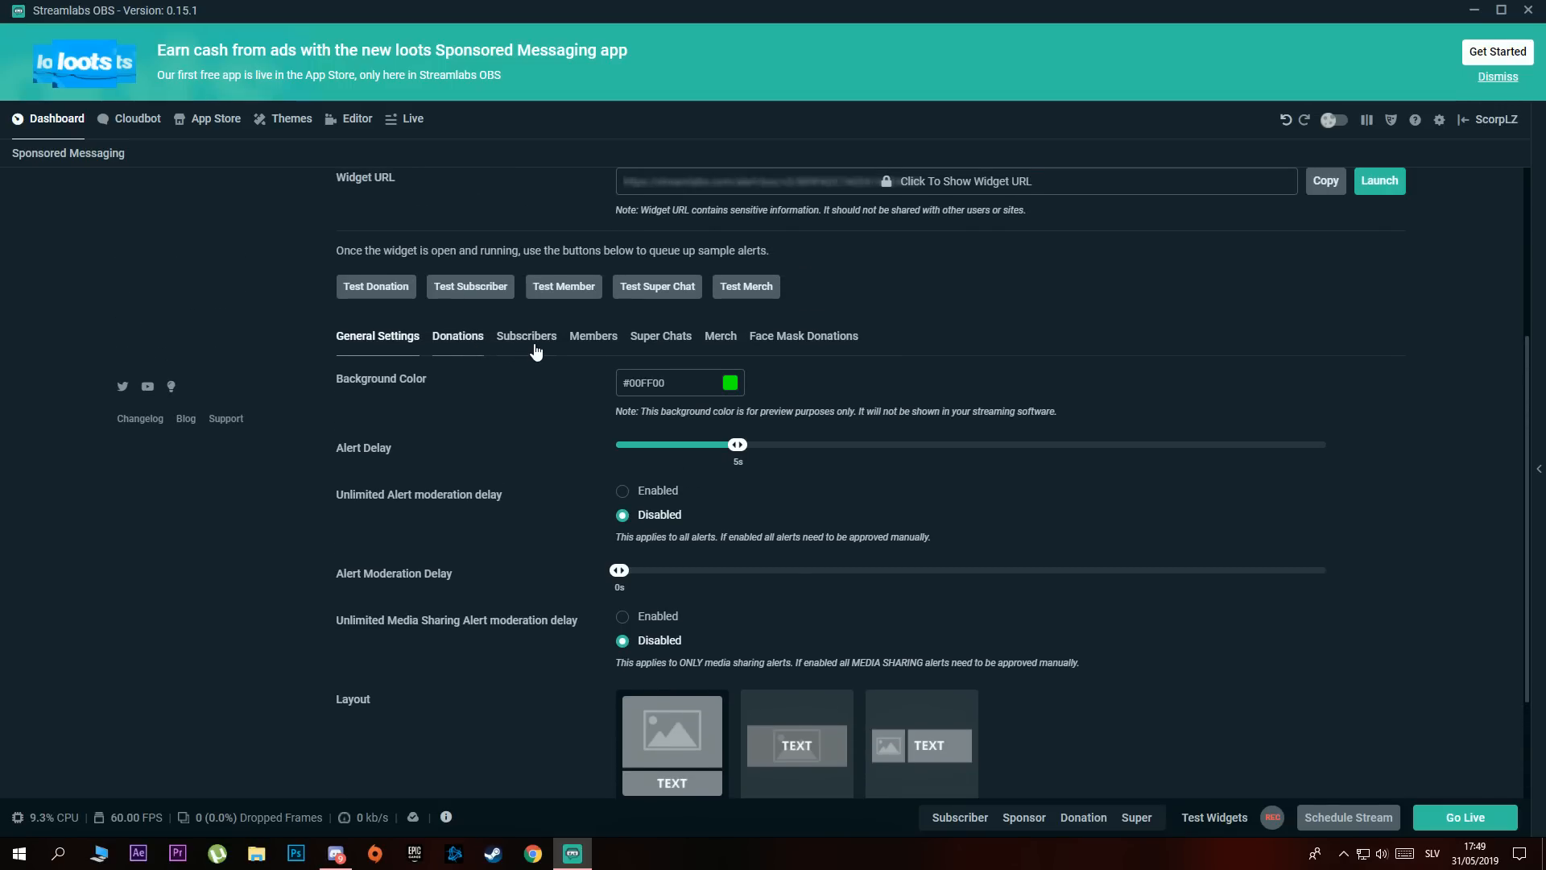
# Show the Alert Box's subscriber alert settings and review layout, animation, message template, image, sound, volume and duration
pyautogui.click(535, 345)
pyautogui.click(592, 338)
pyautogui.click(554, 342)
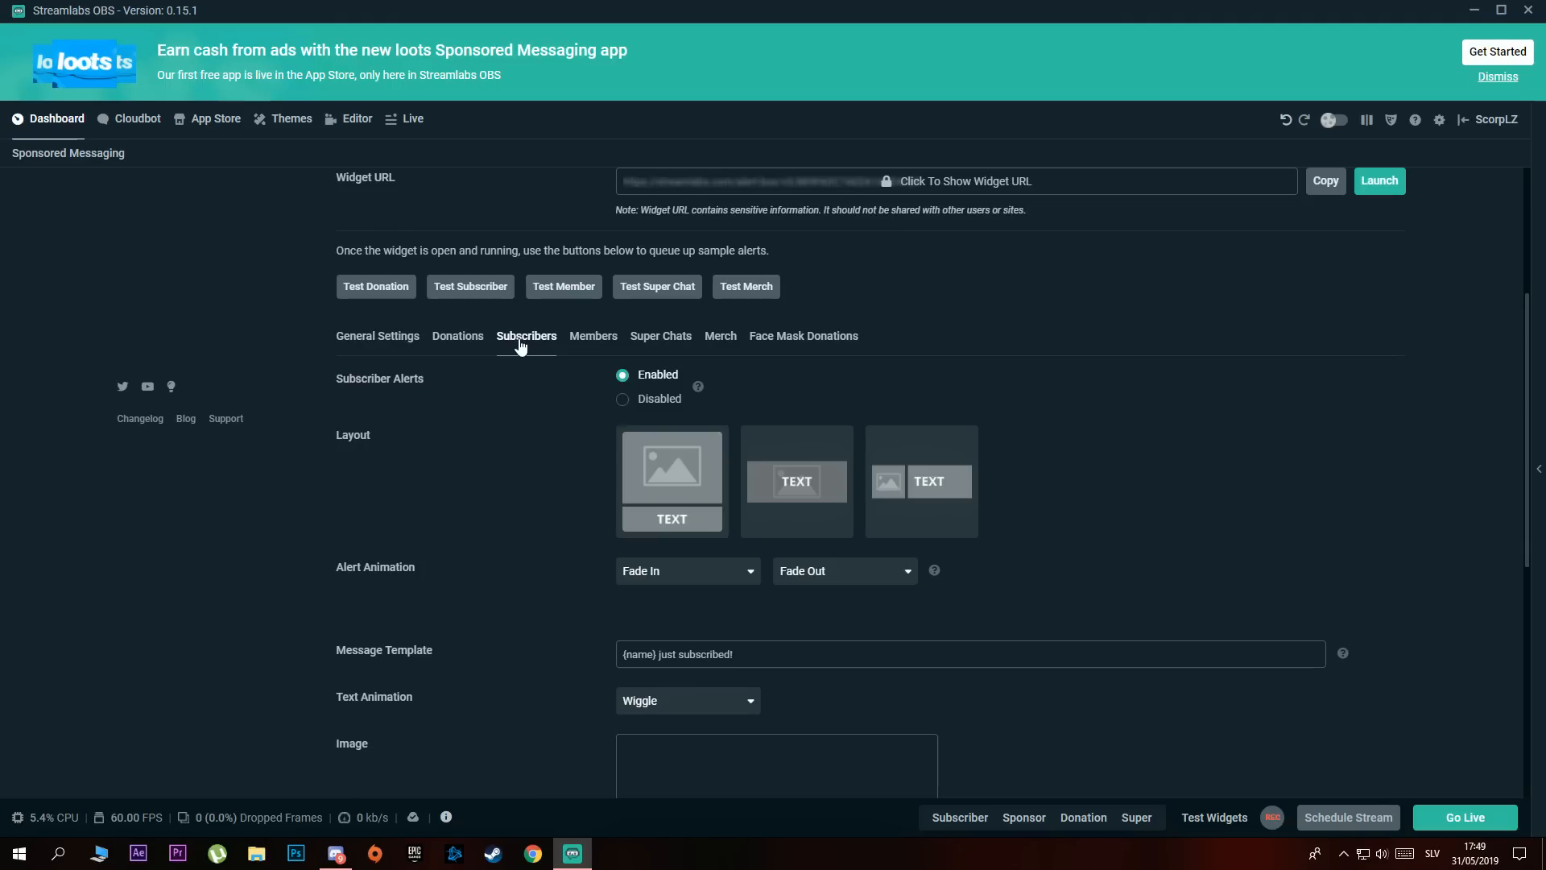
pyautogui.scroll(-2, 541, 472)
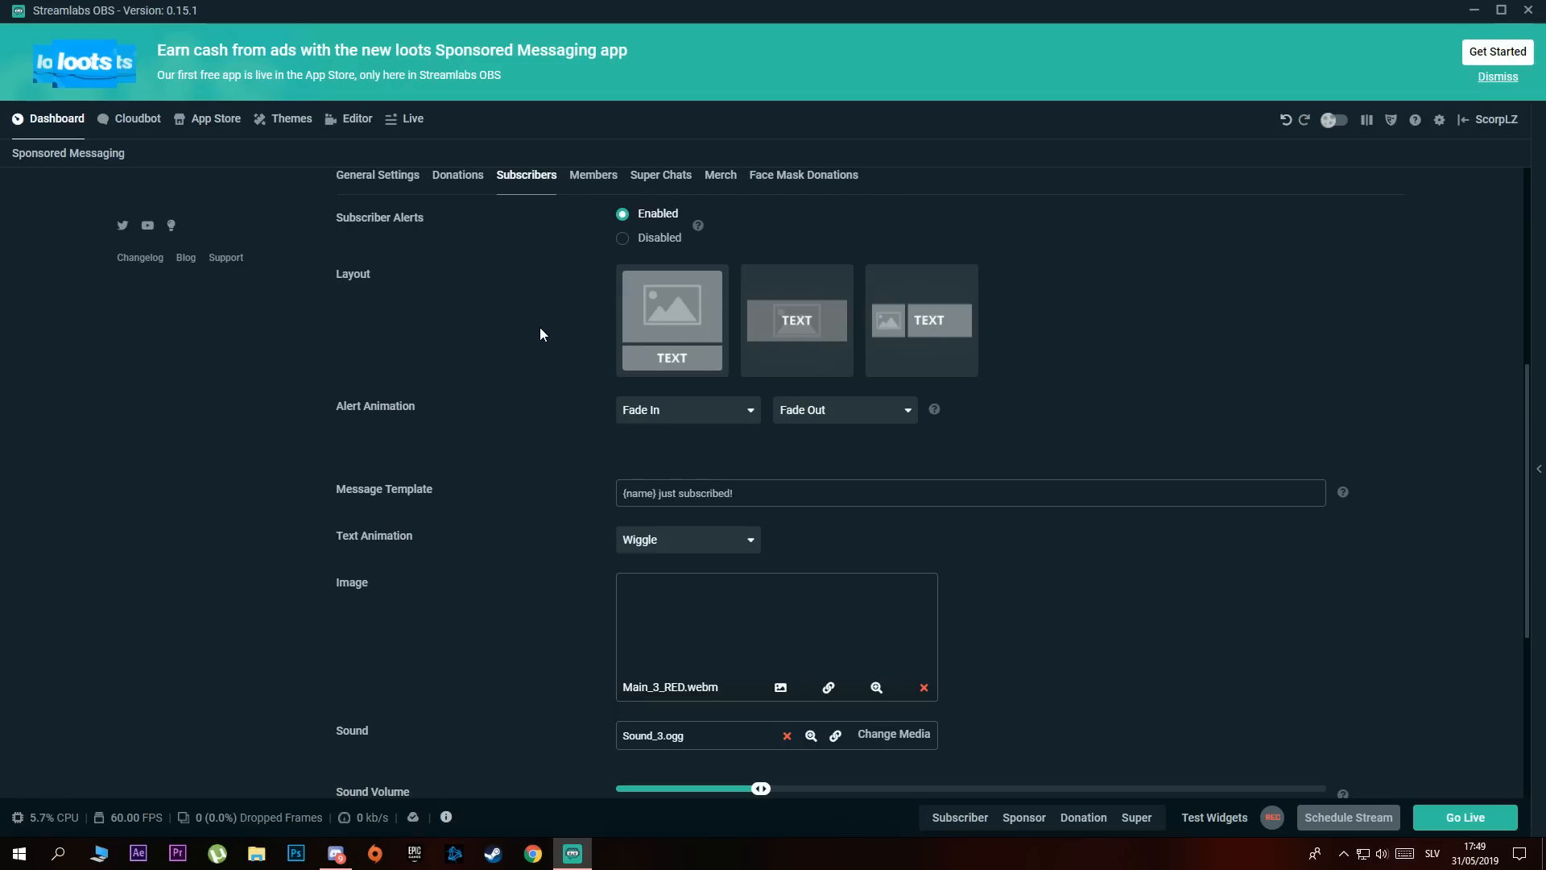
pyautogui.scroll(1, 538, 331)
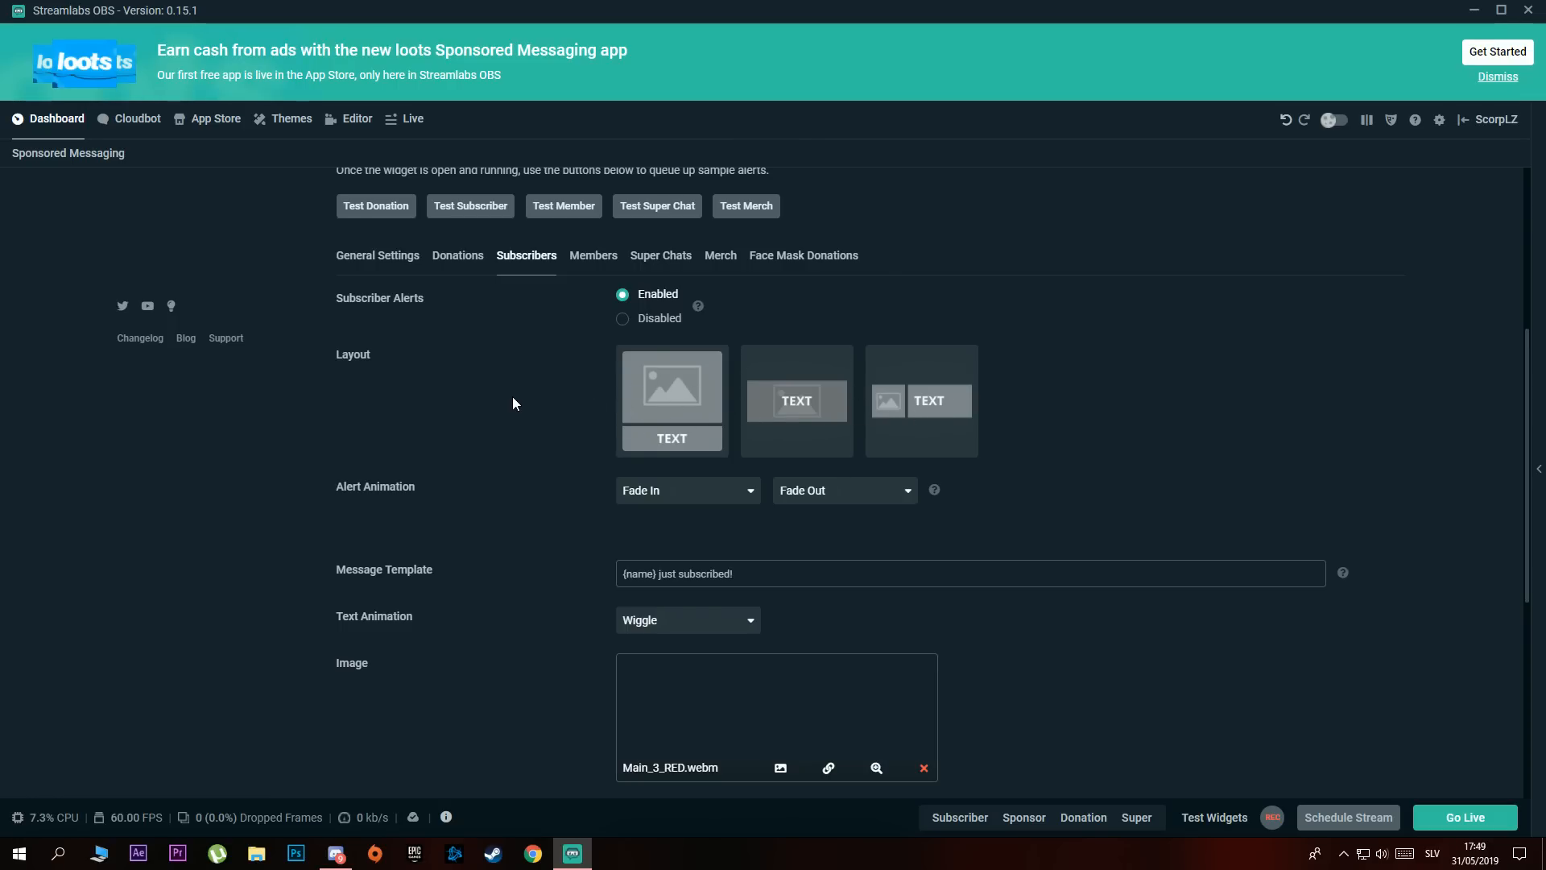
pyautogui.scroll(-3, 515, 403)
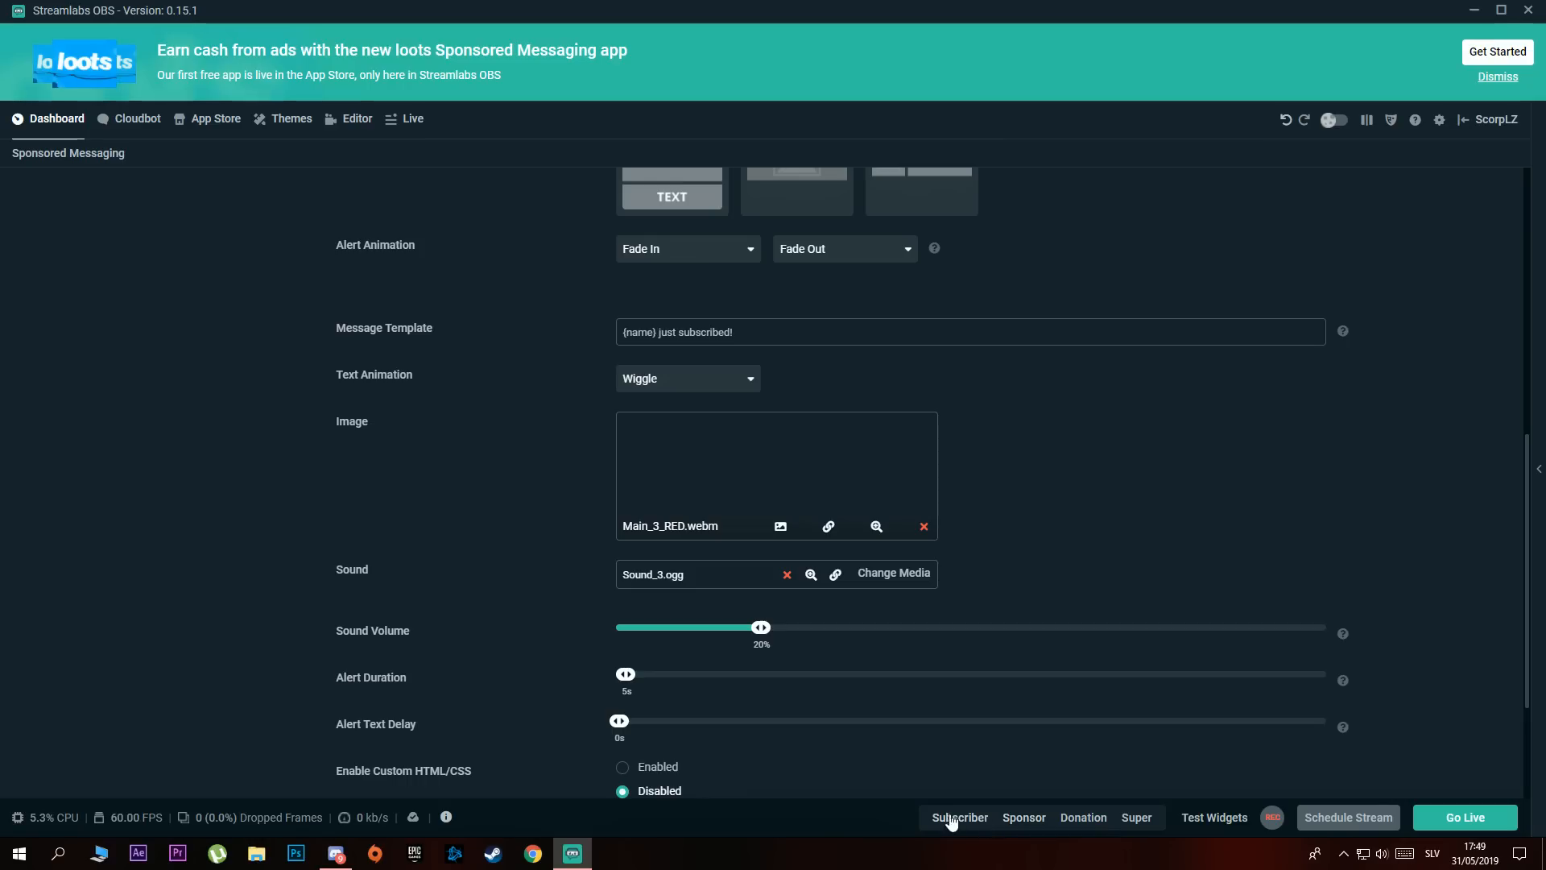
pyautogui.scroll(-3, 1014, 563)
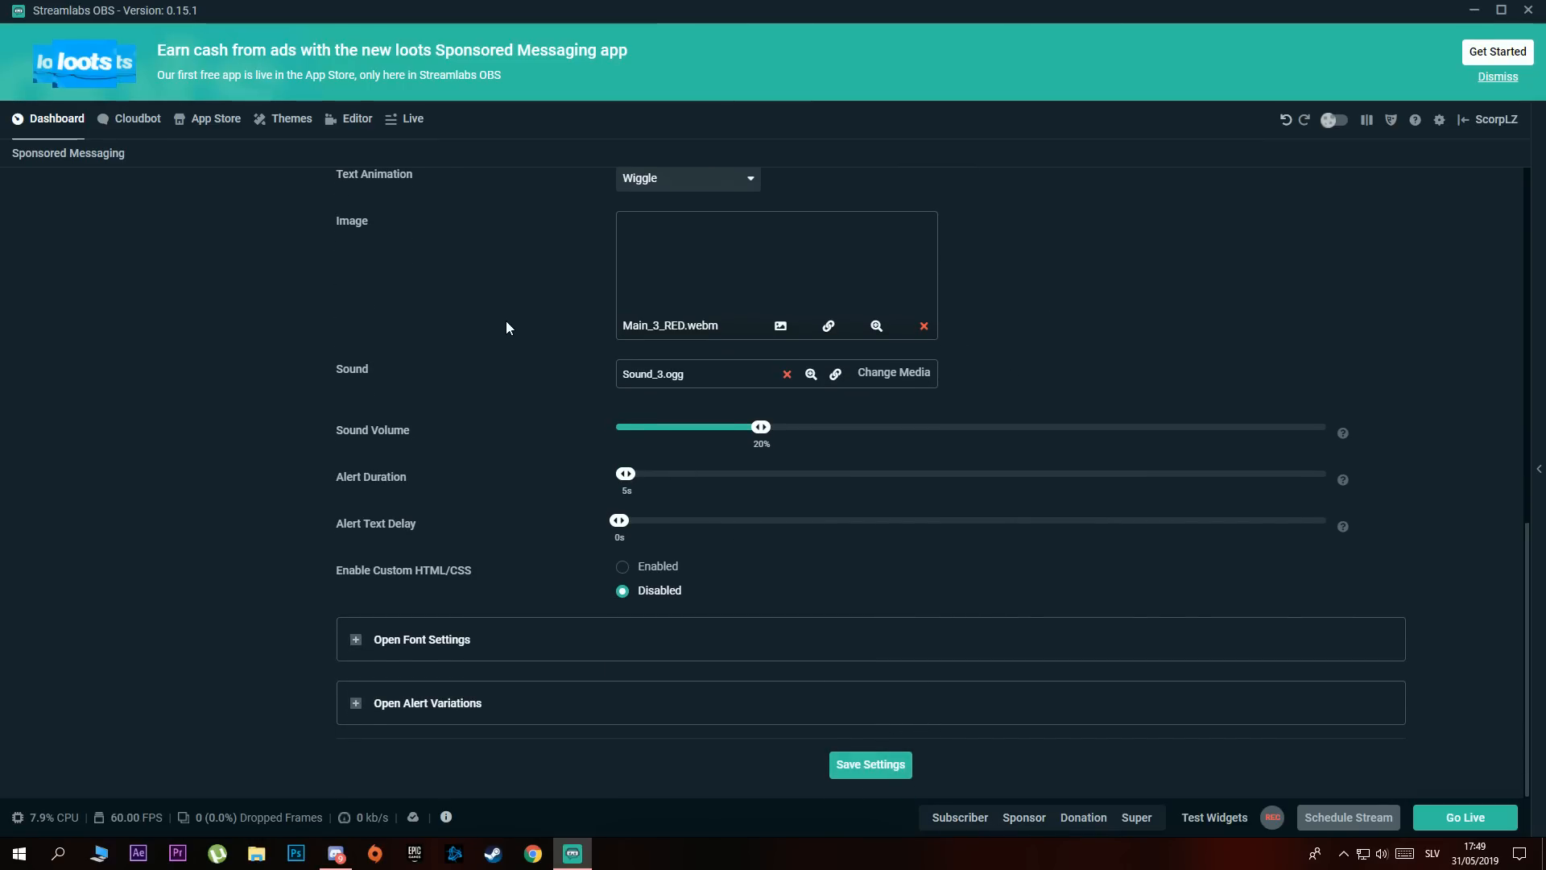
pyautogui.scroll(2, 511, 328)
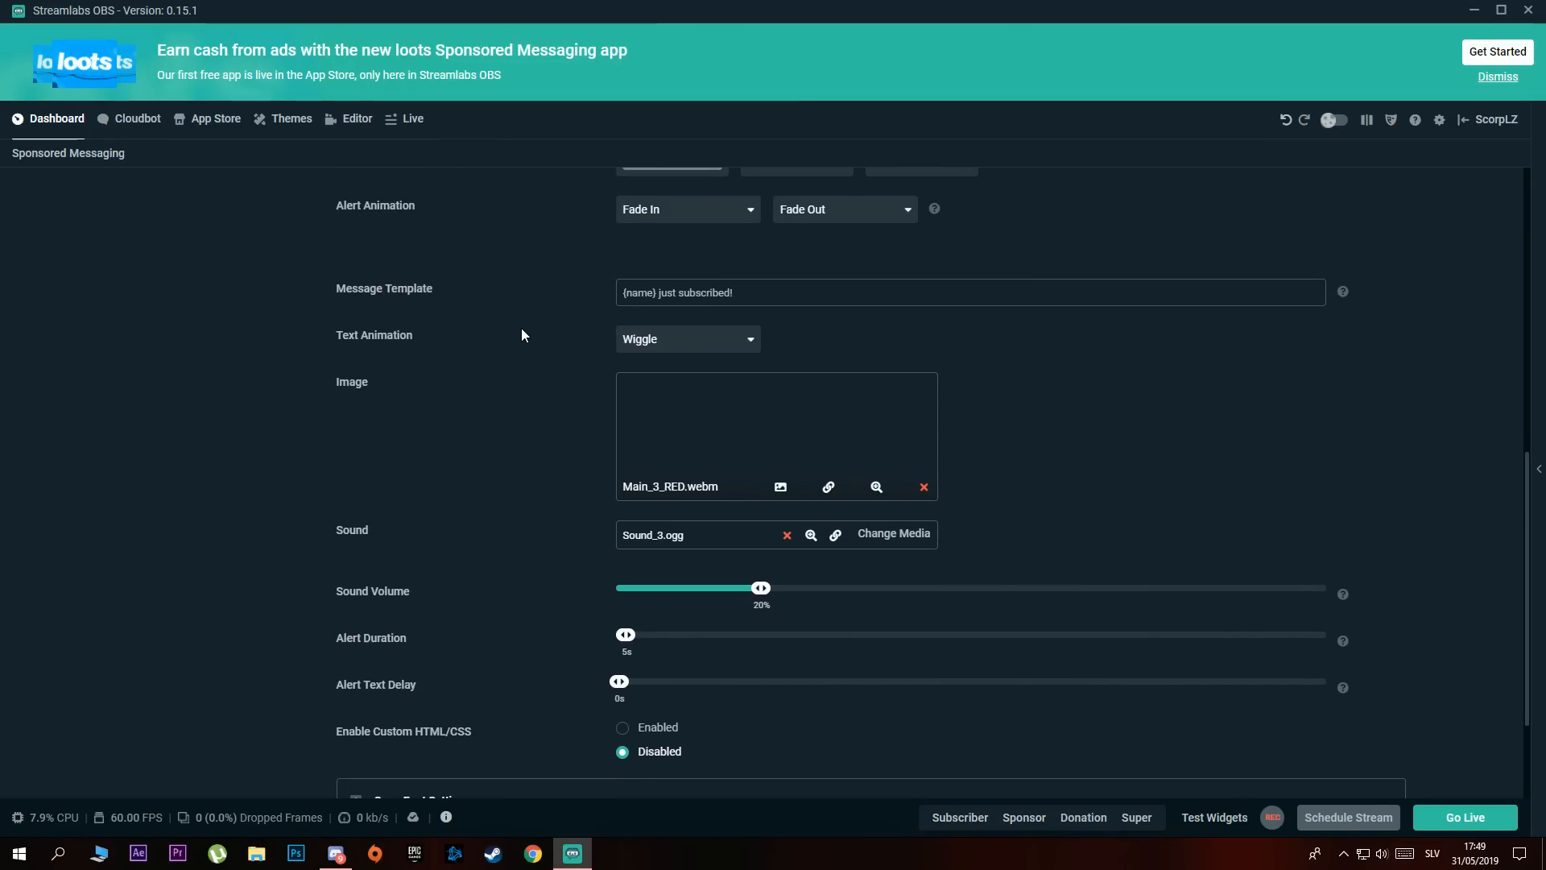
# Check the media gallery for the subscriber alert's image, leave it without choosing a file, and view the sound and duration settings
pyautogui.click(783, 490)
pyautogui.moveTo(595, 454)
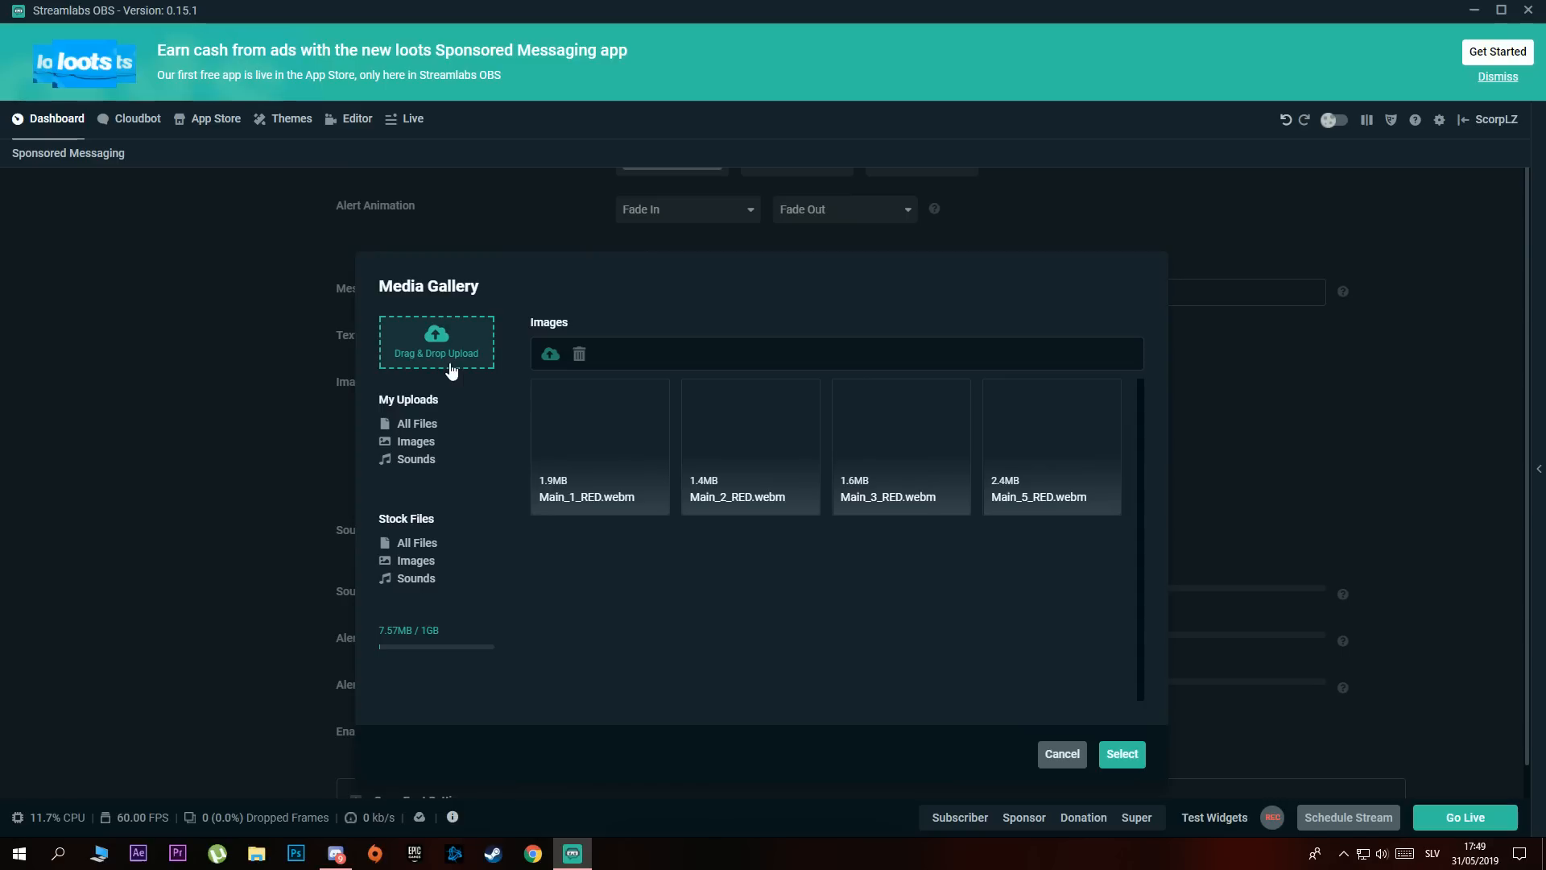
pyautogui.click(1062, 753)
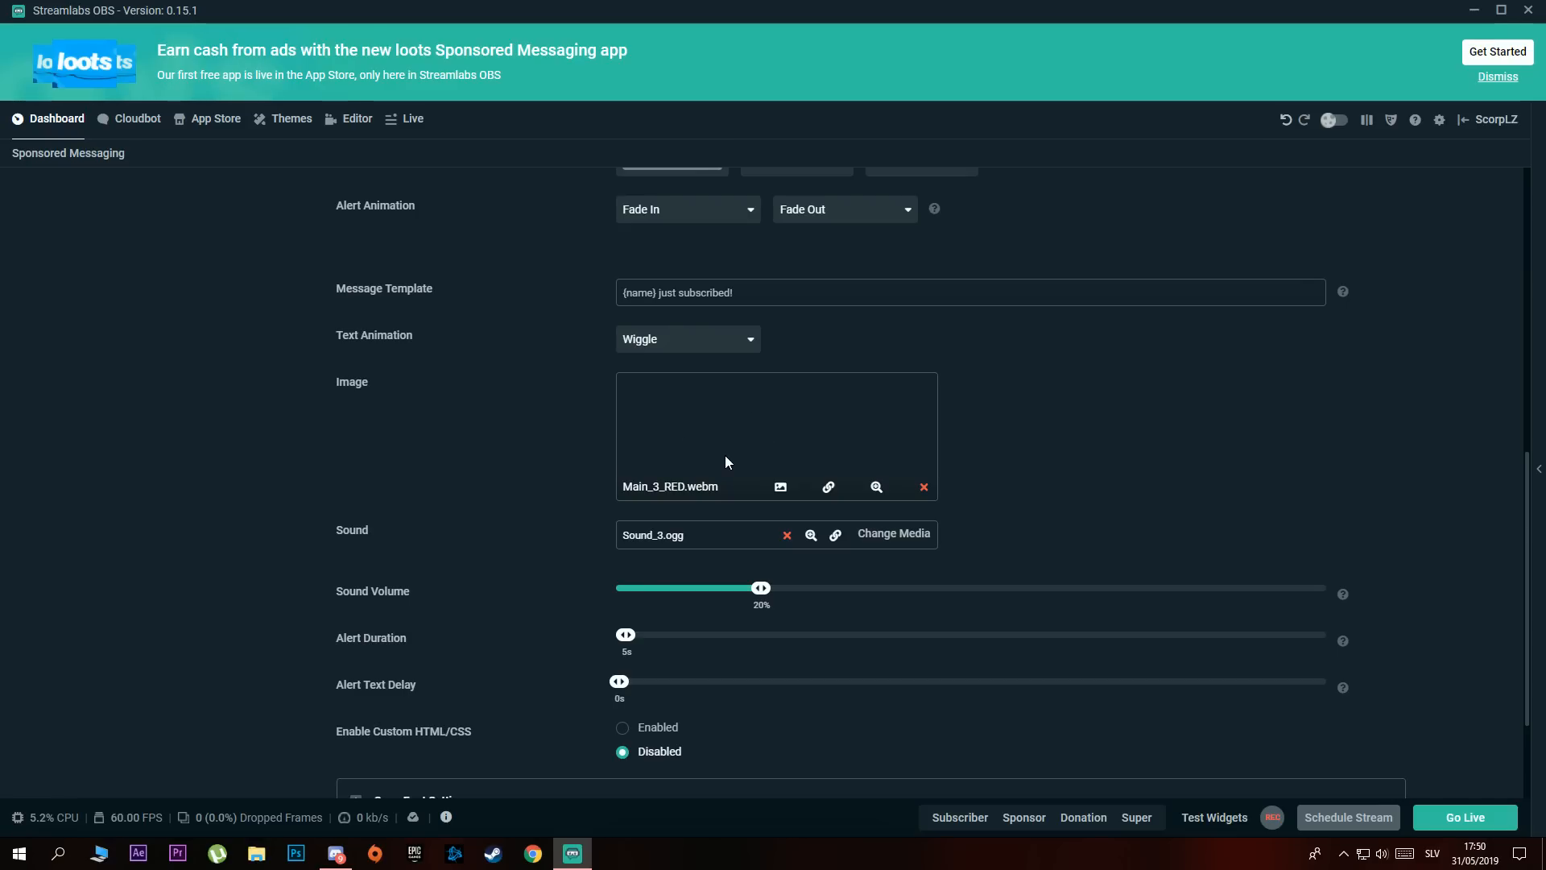
pyautogui.scroll(-1, 527, 427)
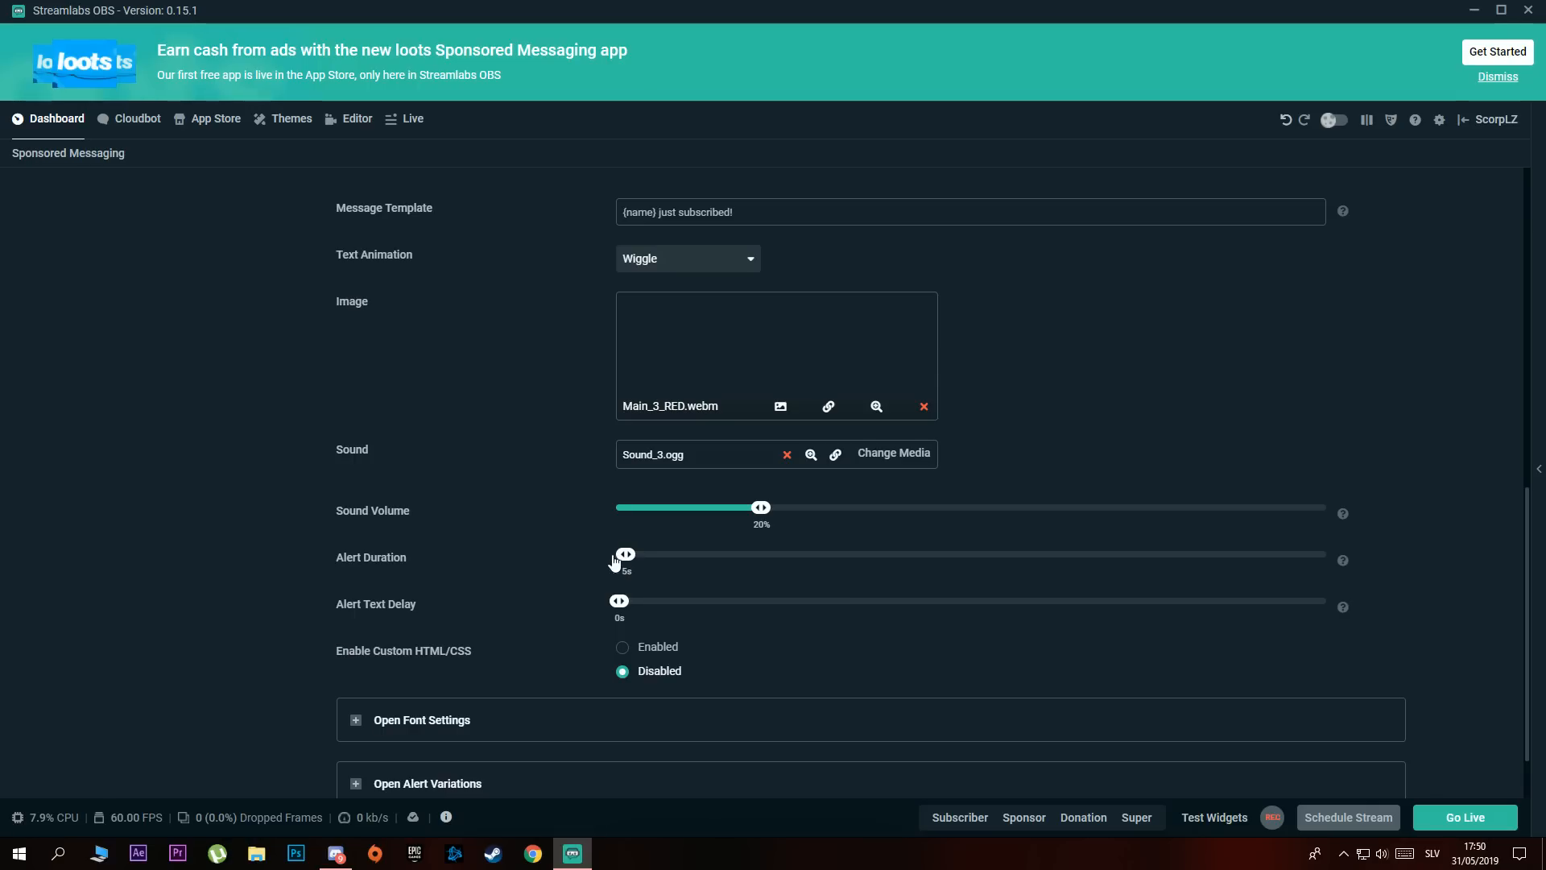
# Expand the subscriber alert's font settings, look over font, size, weight and text colours, and collapse them again
pyautogui.scroll(-1, 526, 550)
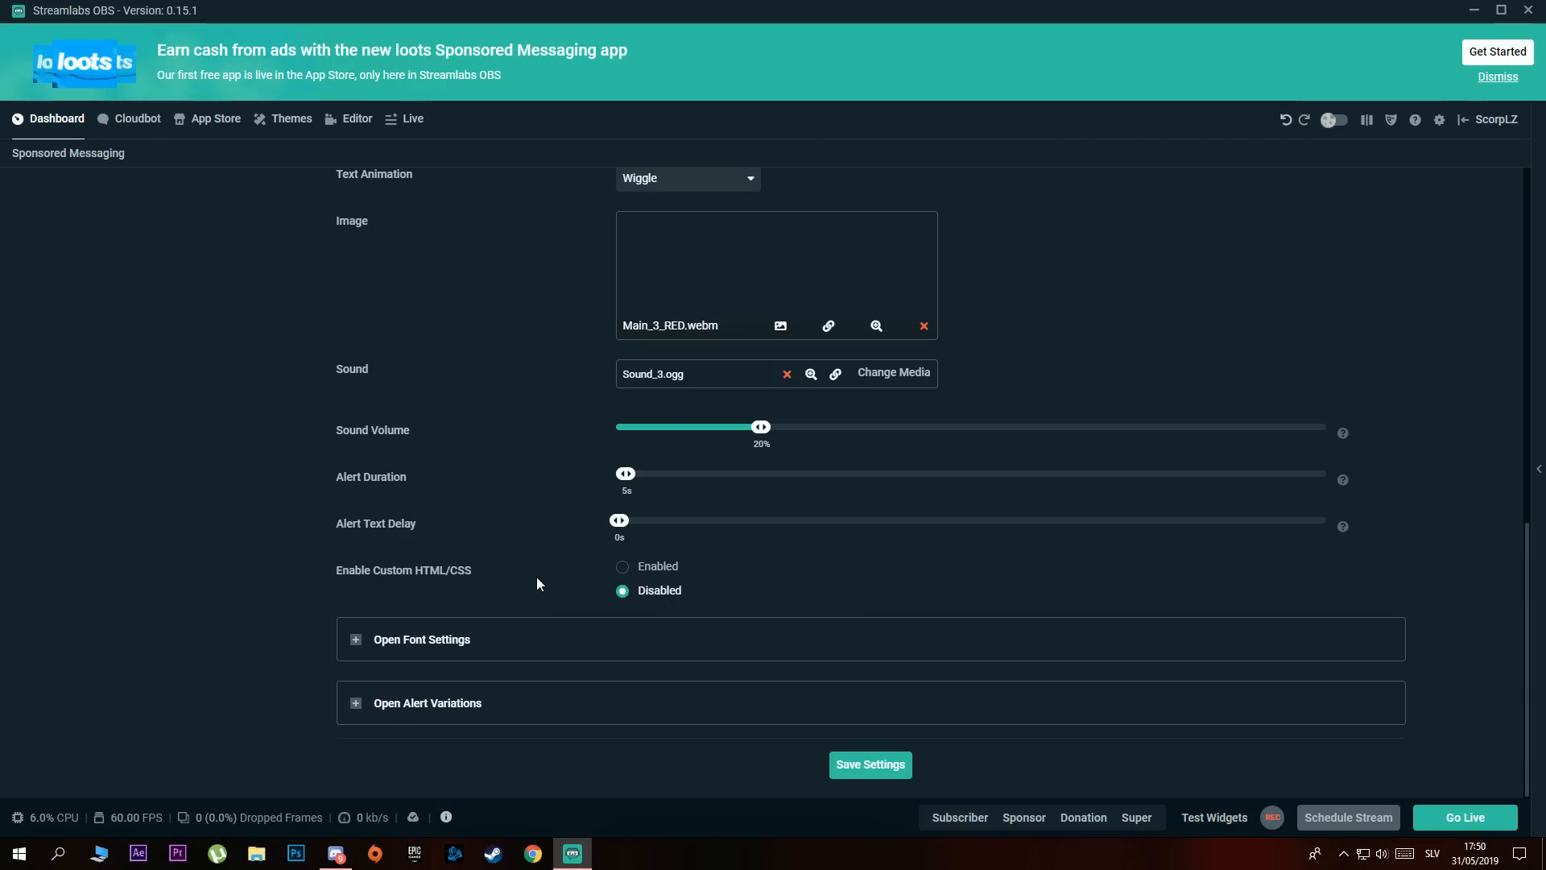
pyautogui.click(356, 641)
pyautogui.scroll(-2, 451, 616)
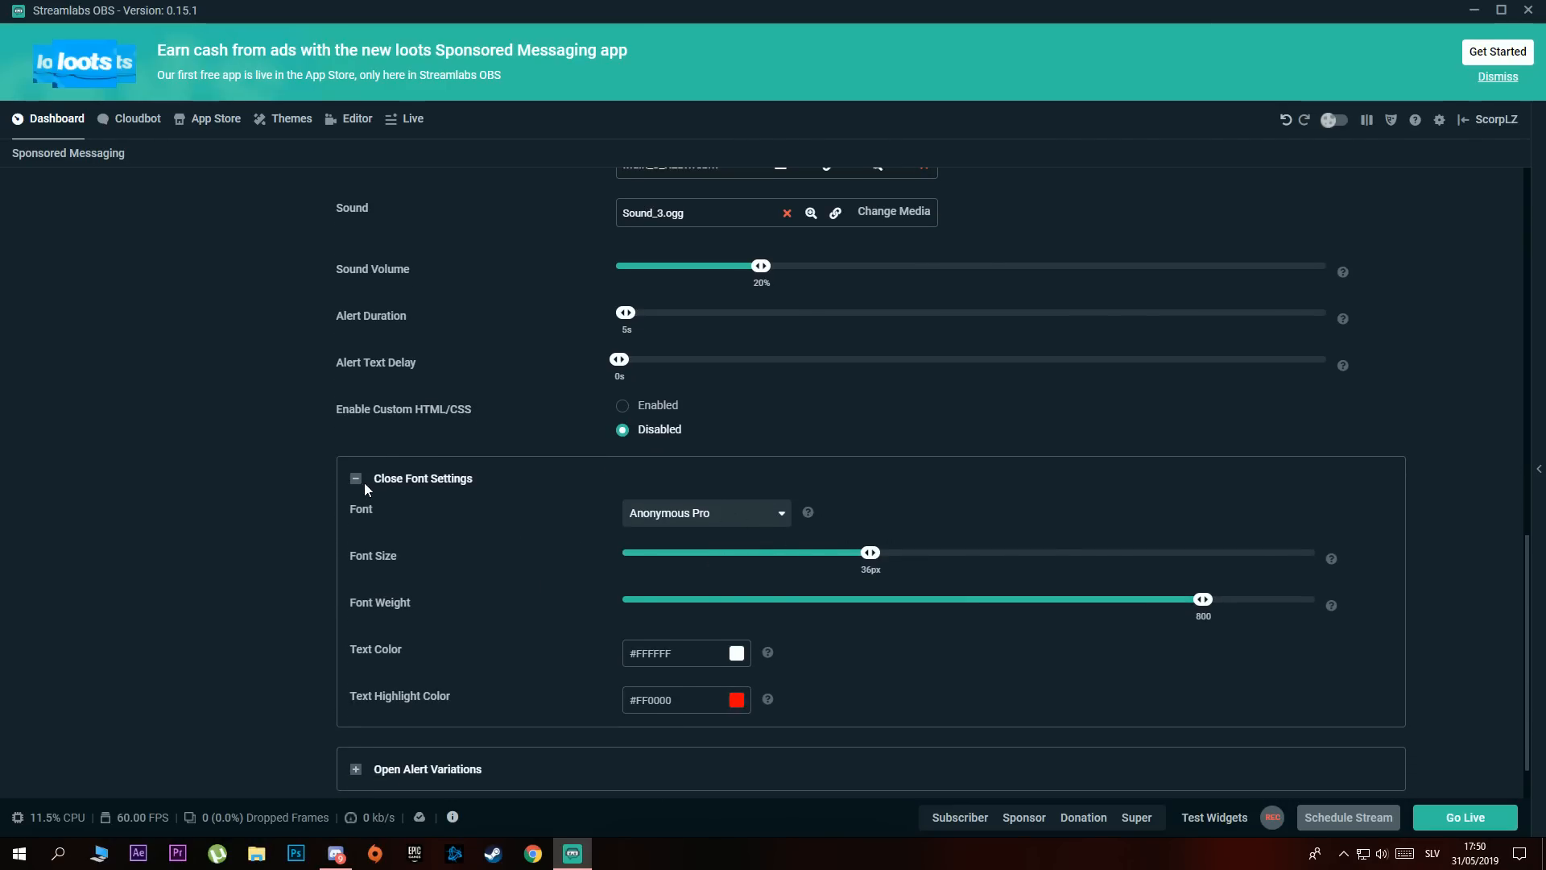
pyautogui.click(356, 478)
pyautogui.scroll(6, 515, 472)
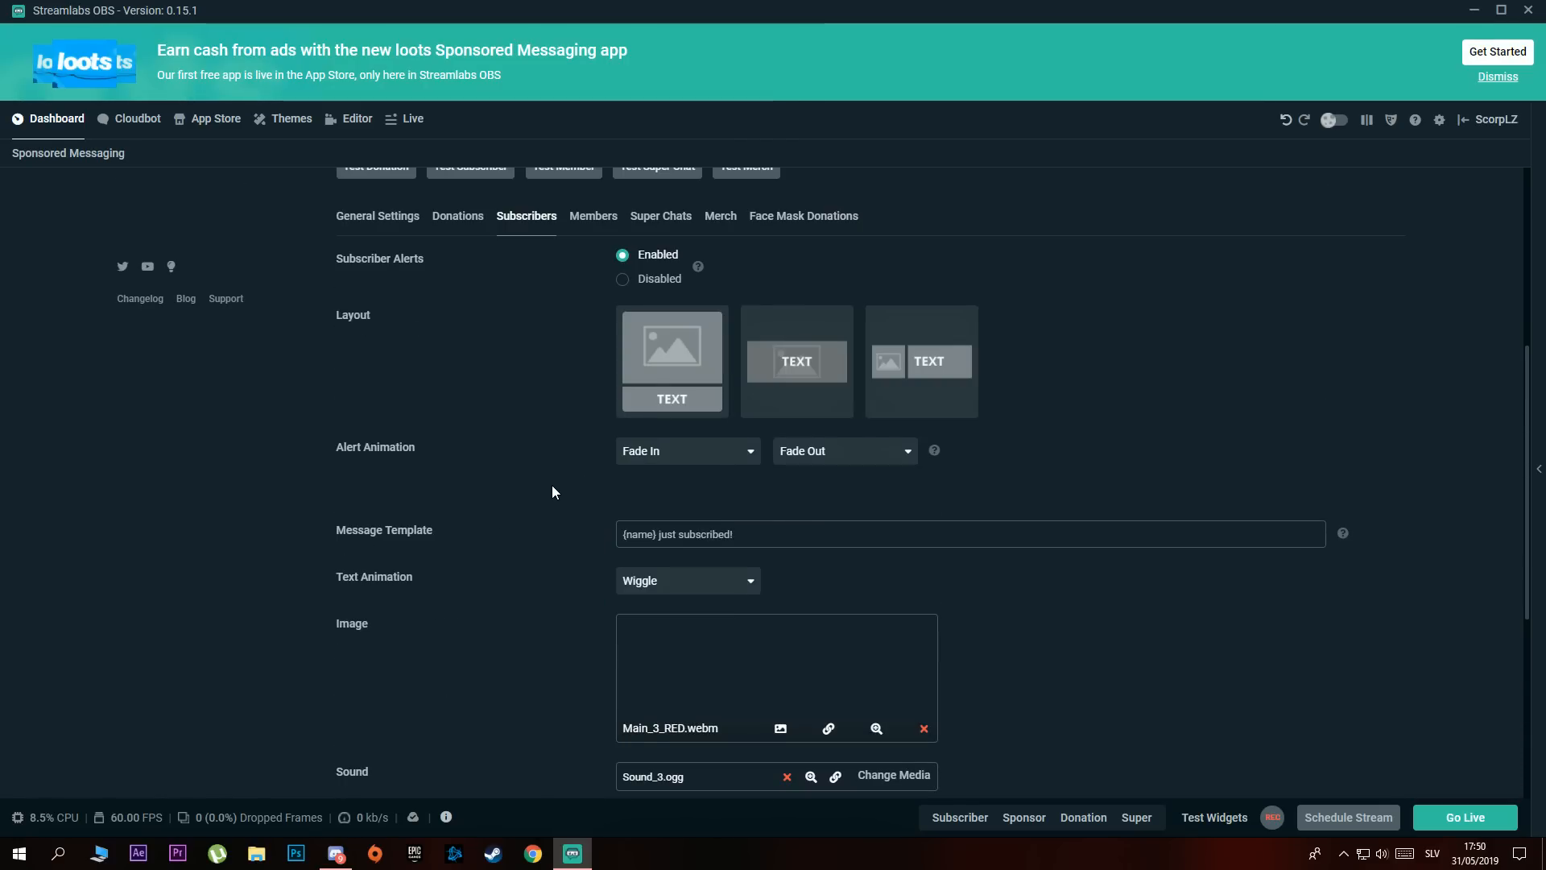
pyautogui.scroll(2, 547, 491)
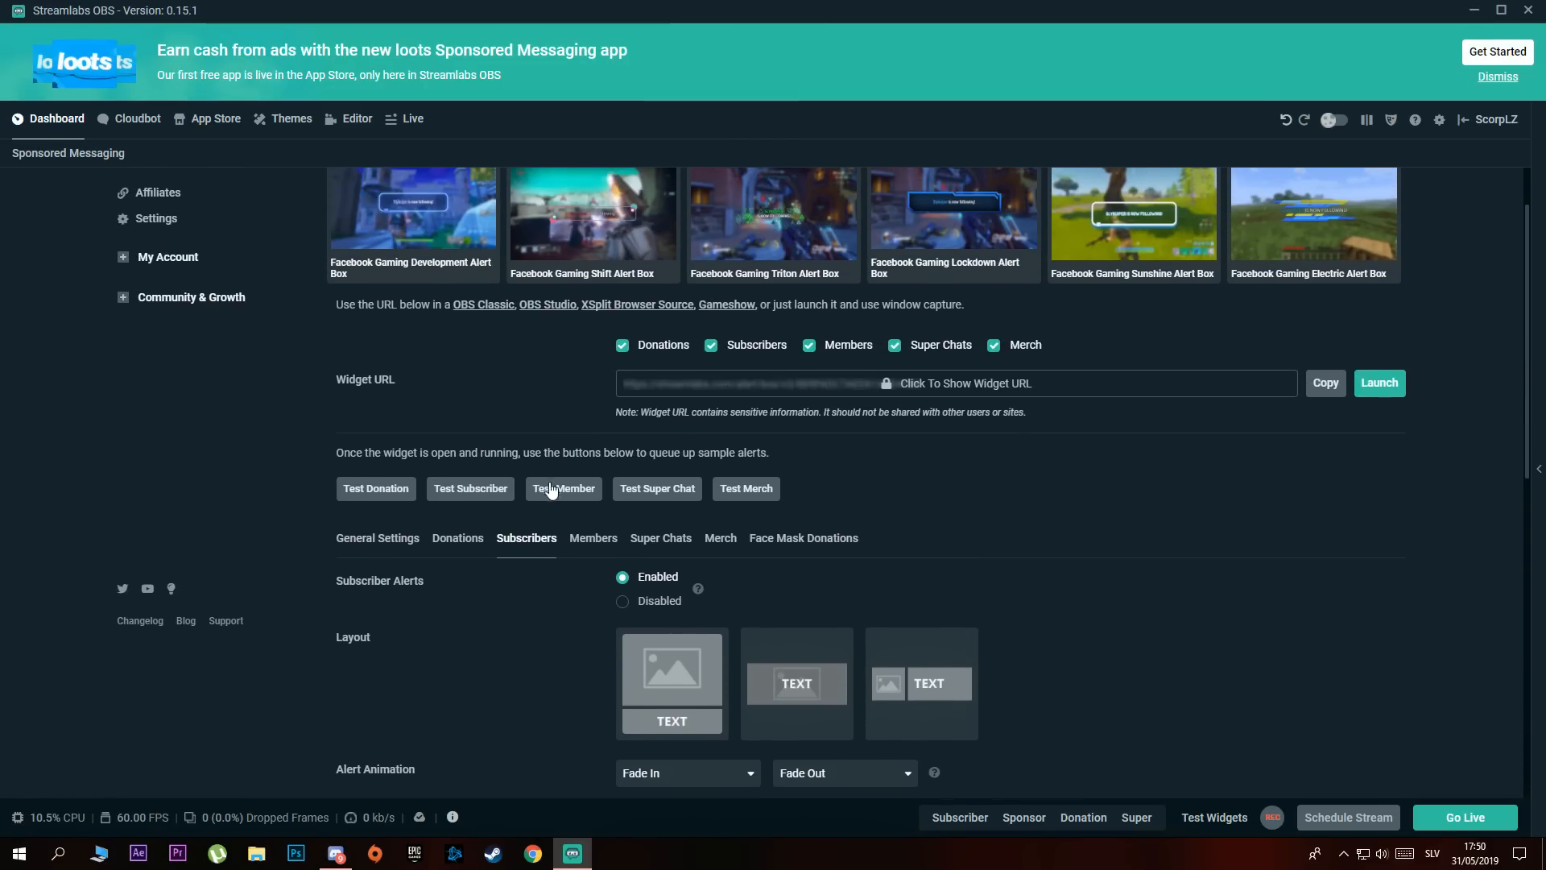
# Look through the Alert Box's member, super chat and donation alert settings, and save the settings
pyautogui.click(587, 546)
pyautogui.click(661, 540)
pyautogui.click(457, 540)
pyautogui.scroll(-3, 548, 574)
pyautogui.scroll(-10, 548, 573)
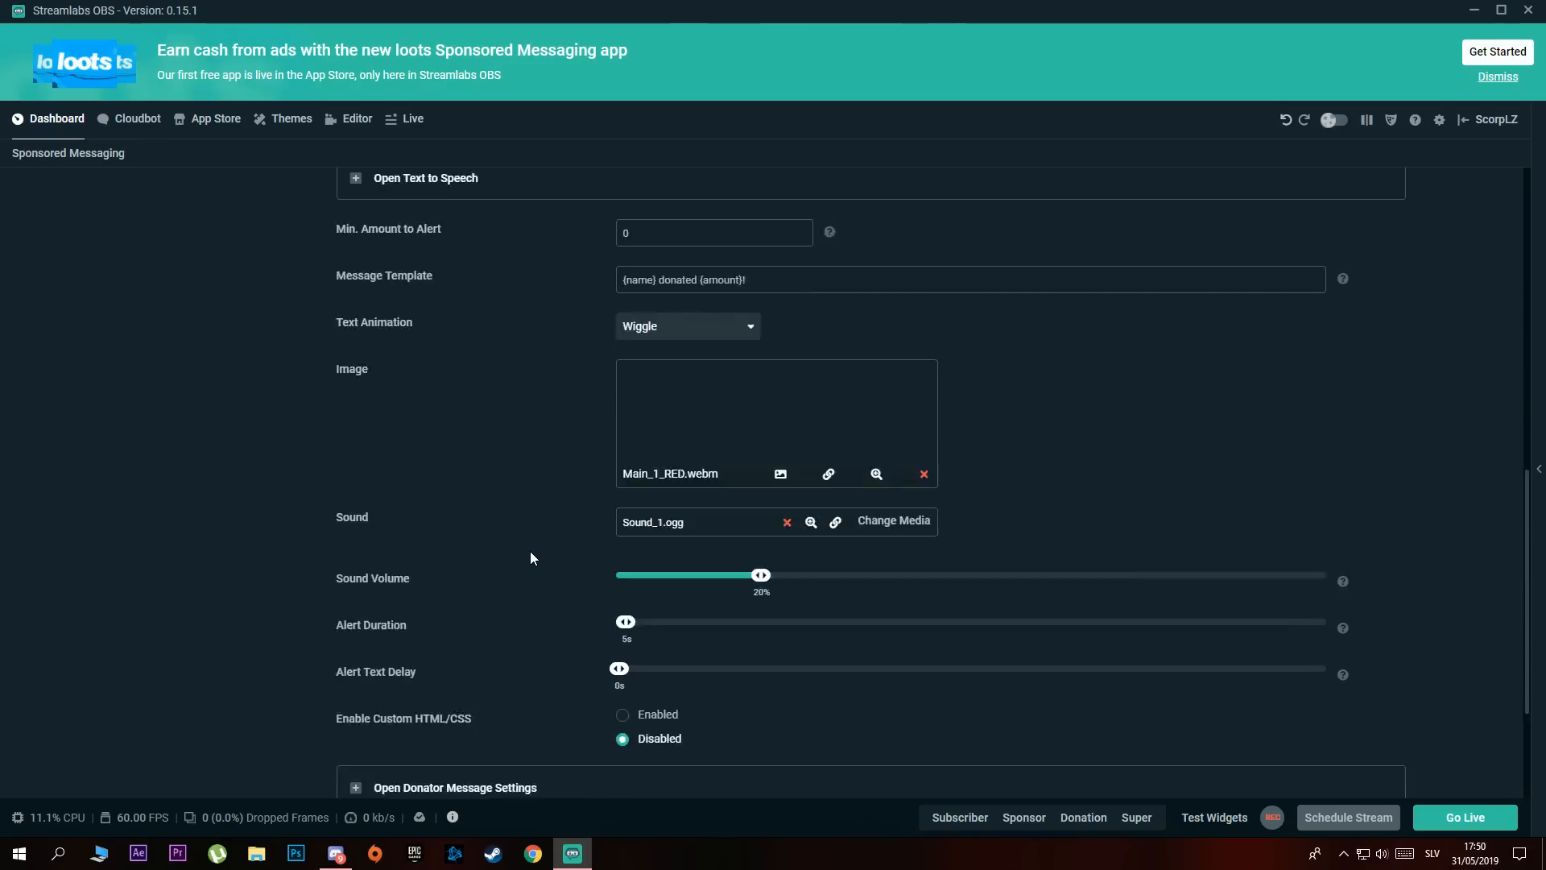
pyautogui.click(870, 765)
pyautogui.scroll(12, 462, 474)
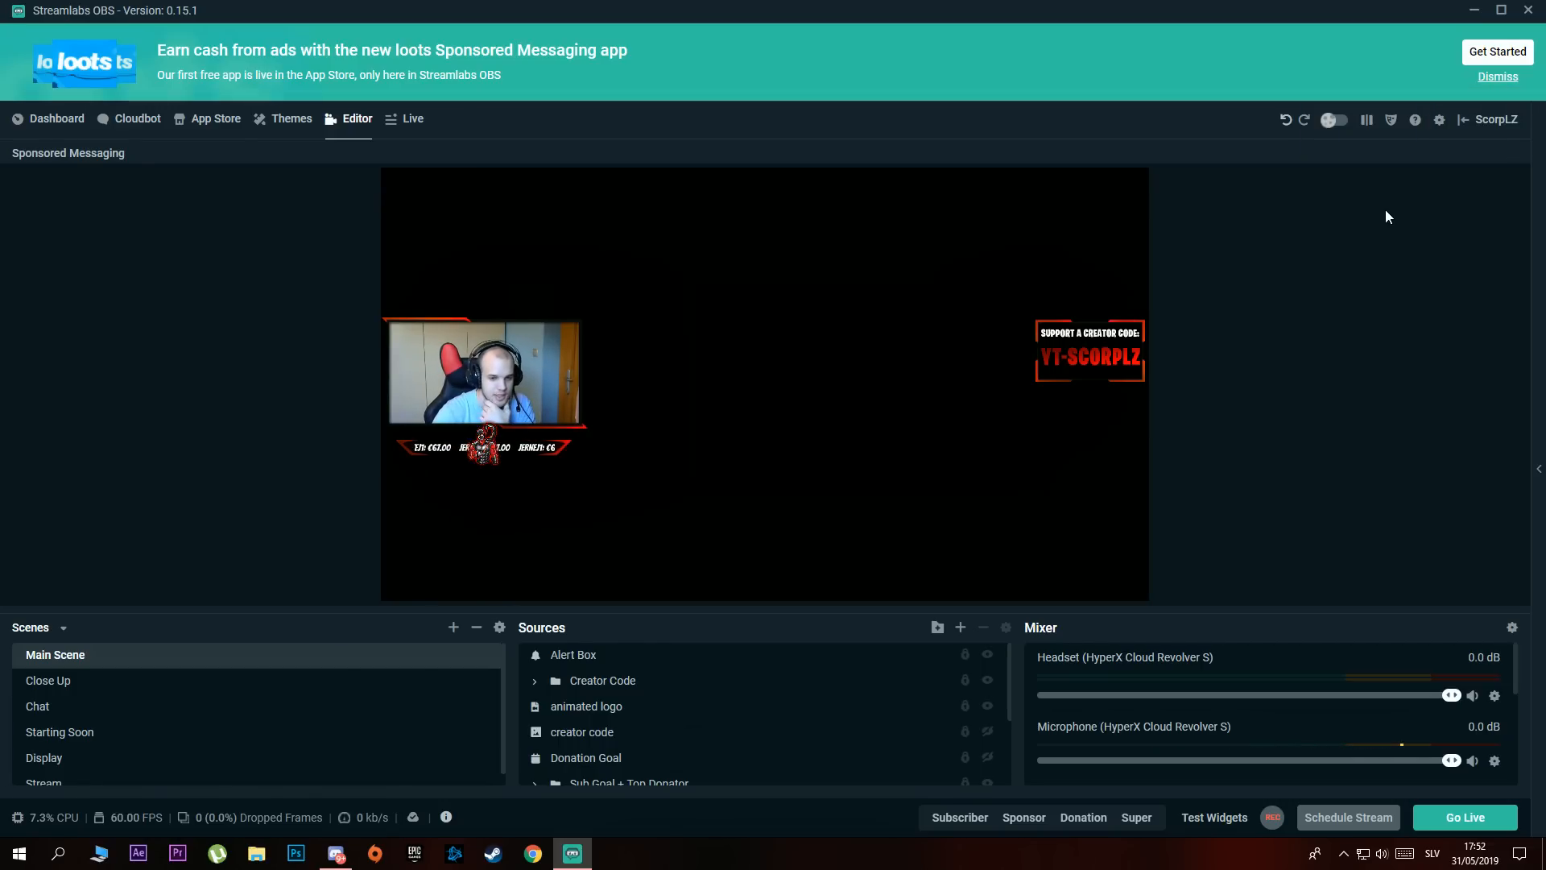
# Open the program settings, move the window off the camera preview, and review the Stream and Output settings
pyautogui.click(1440, 122)
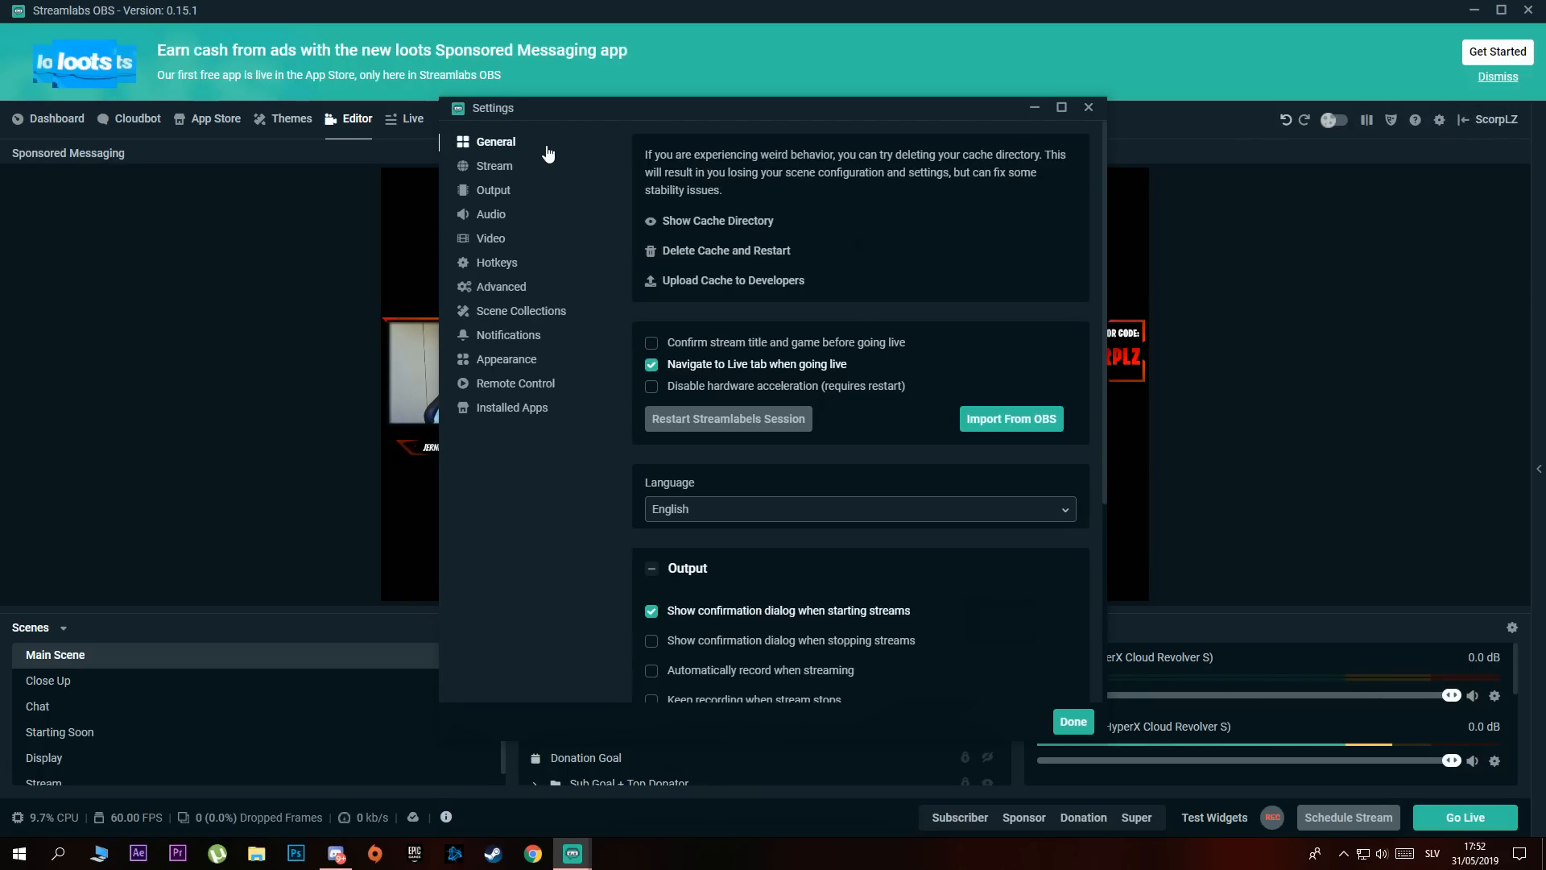
pyautogui.click(509, 169)
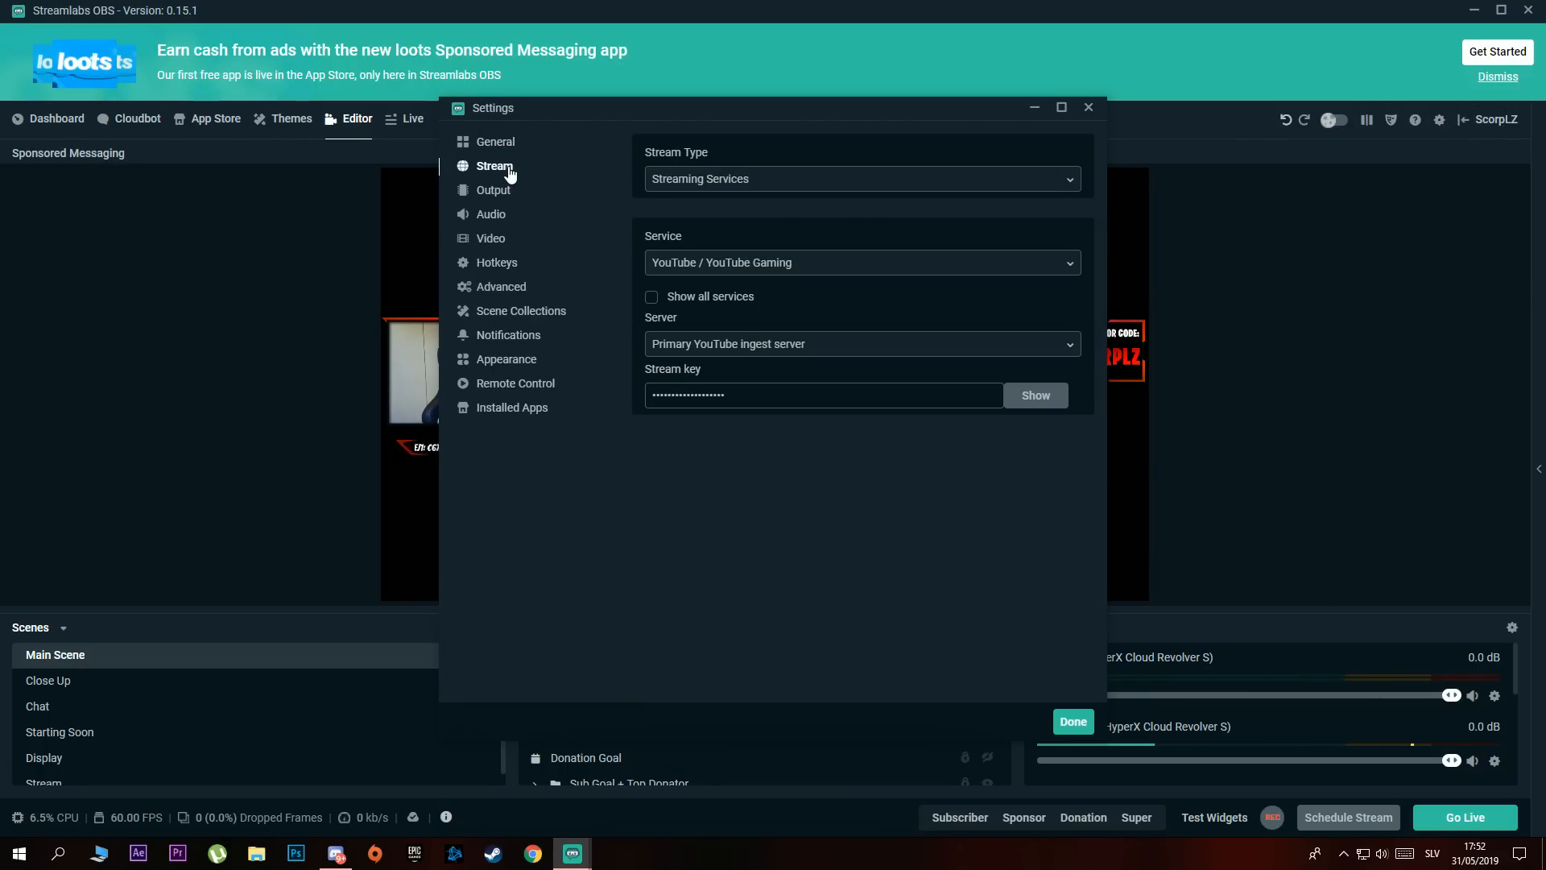
pyautogui.moveTo(593, 110); pyautogui.dragTo(804, 100)
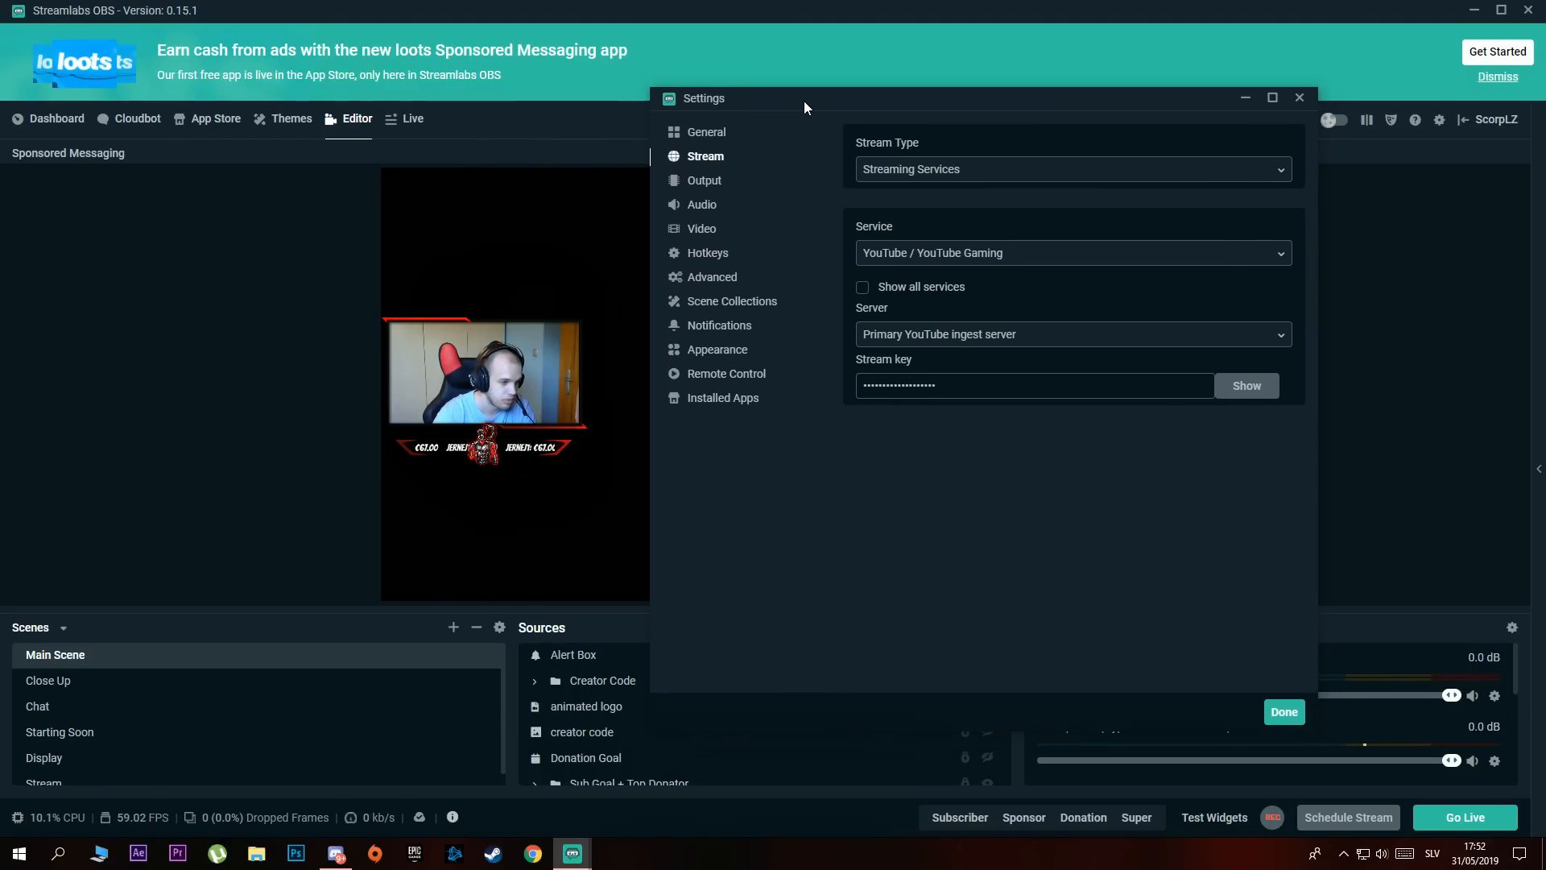
pyautogui.click(725, 181)
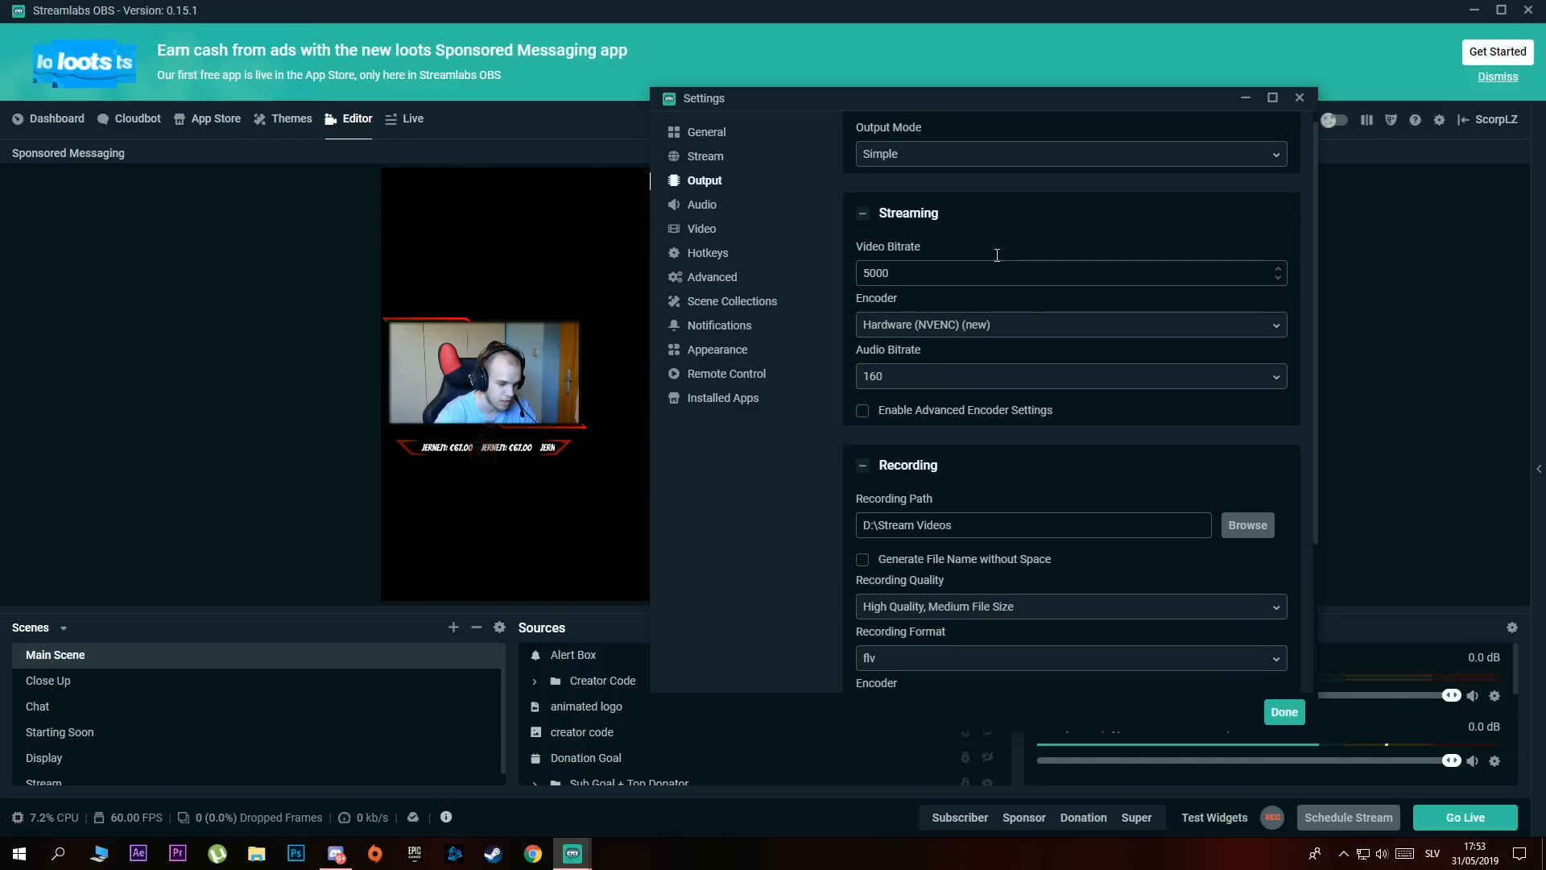
pyautogui.scroll(-5, 987, 242)
pyautogui.scroll(5, 1011, 280)
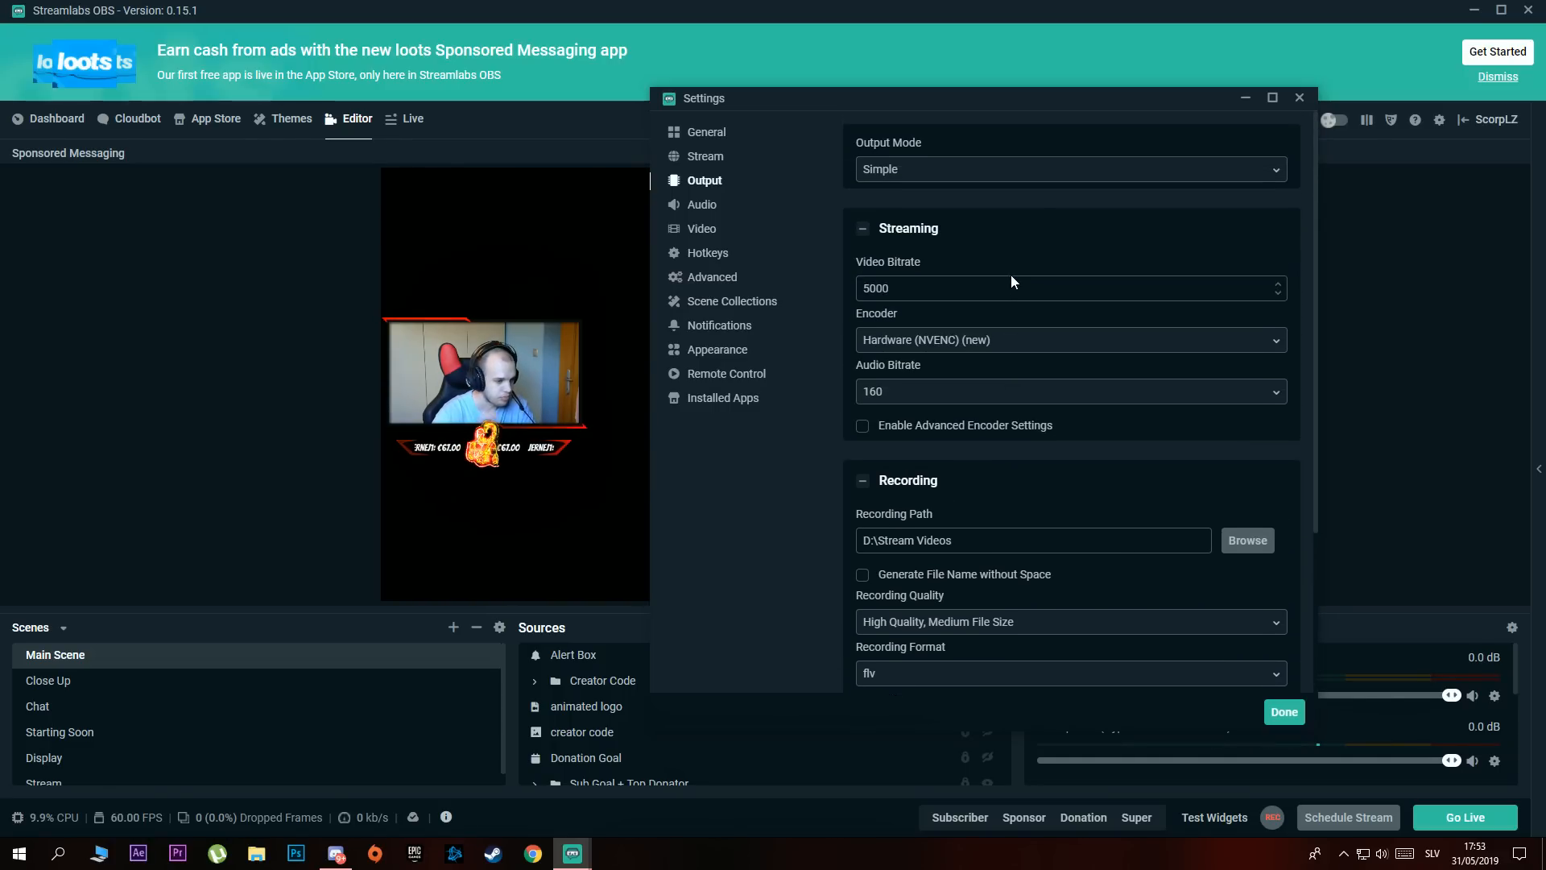
# Show the Video settings and check the available base canvas resolutions without choosing a different one
pyautogui.click(707, 230)
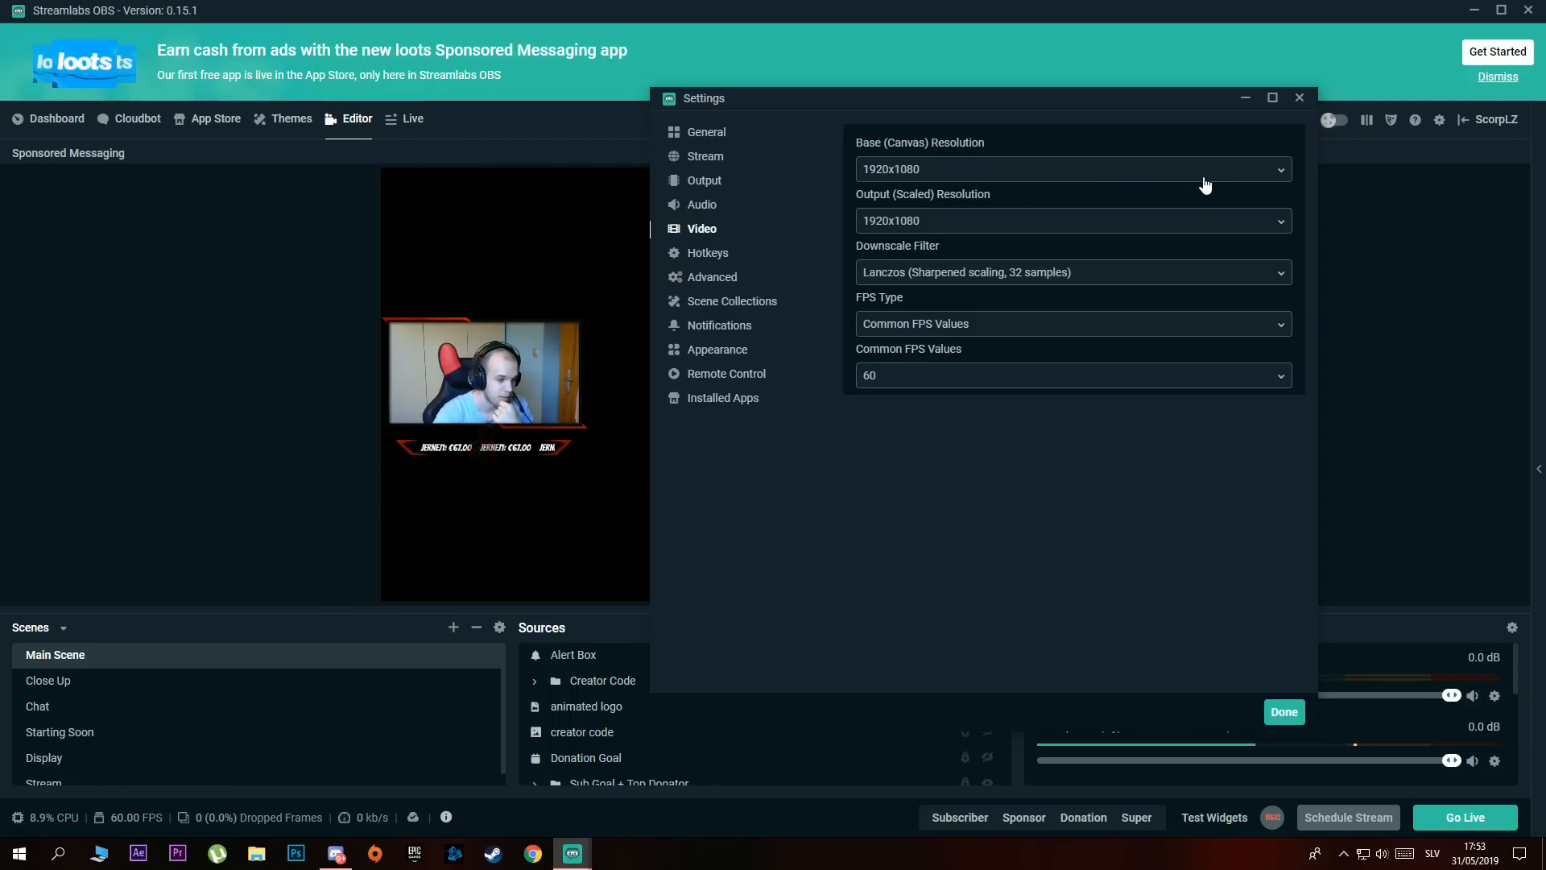
pyautogui.click(1254, 179)
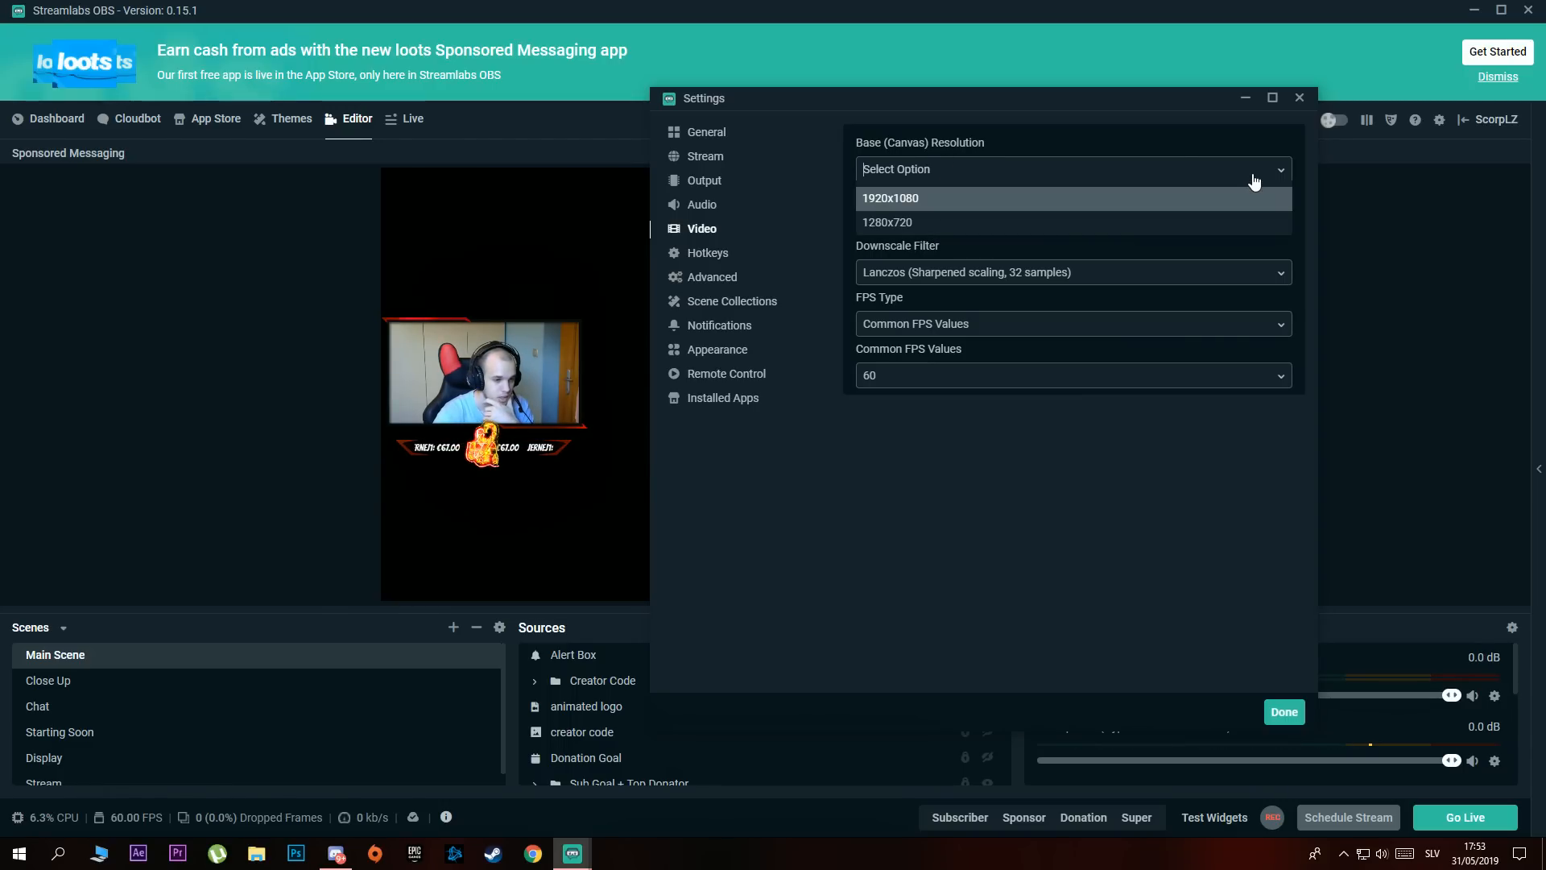
pyautogui.click(1044, 538)
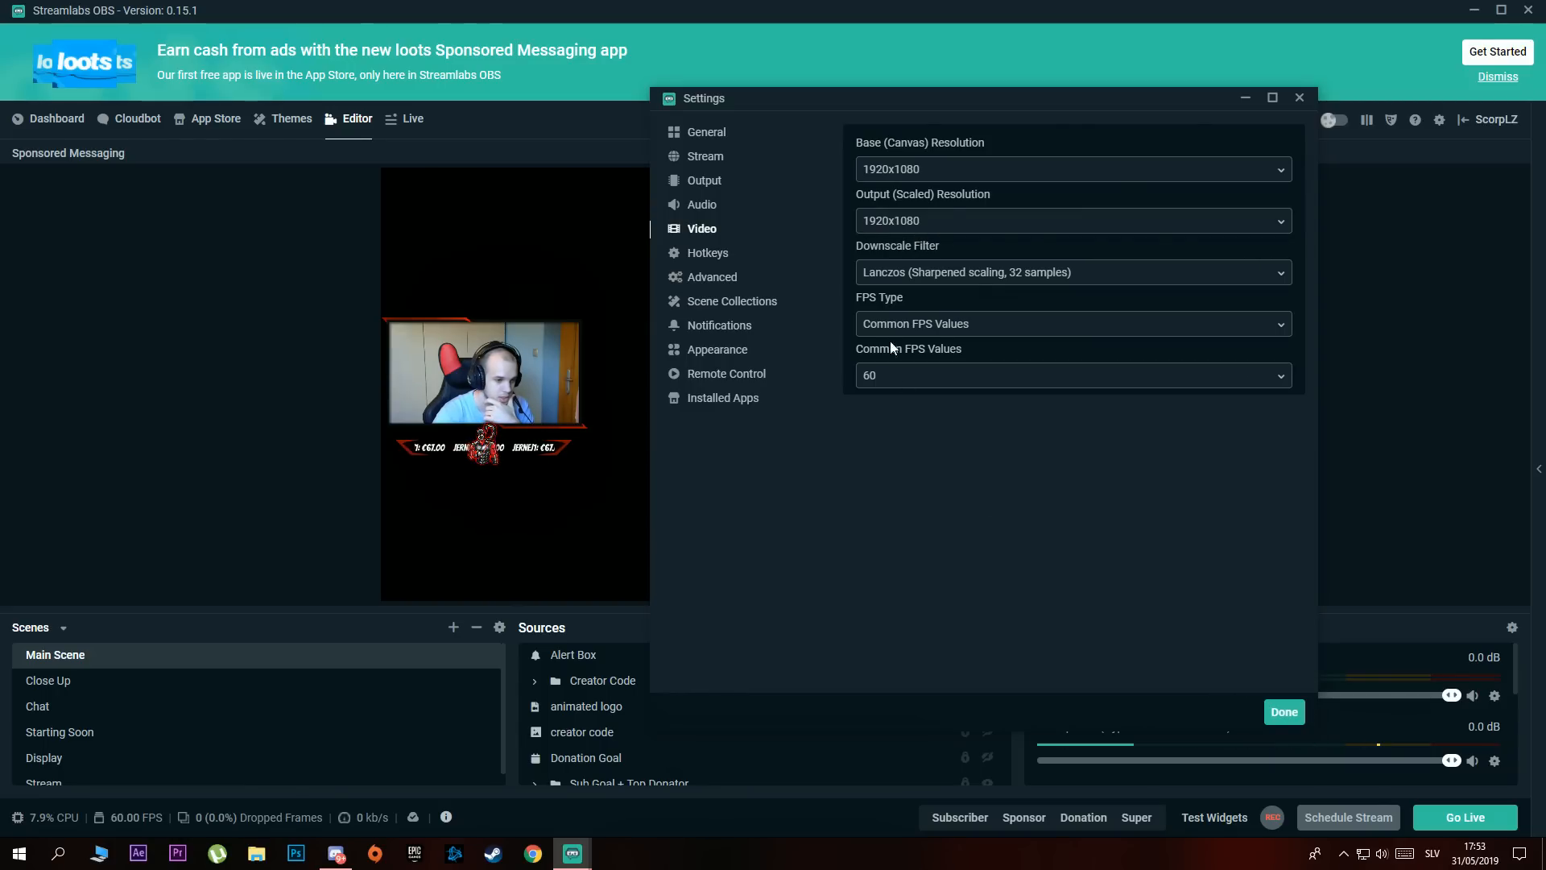
pyautogui.click(943, 171)
pyautogui.click(894, 512)
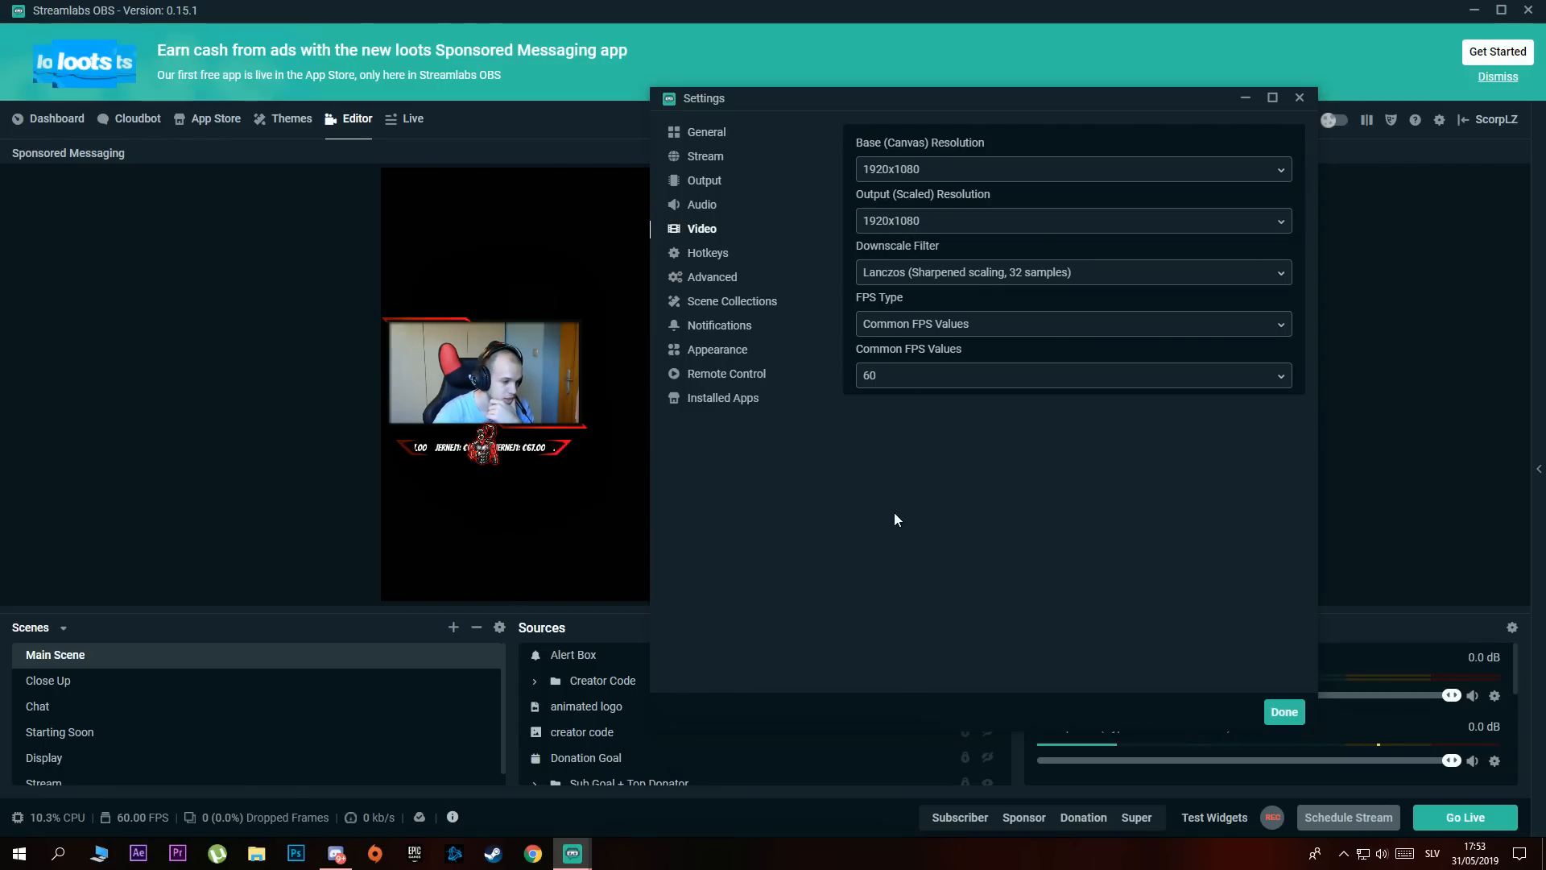
# In the Output settings, keep the video bitrate at 5000 and choose Hardware (NVENC) (new) as the streaming encoder
pyautogui.click(705, 180)
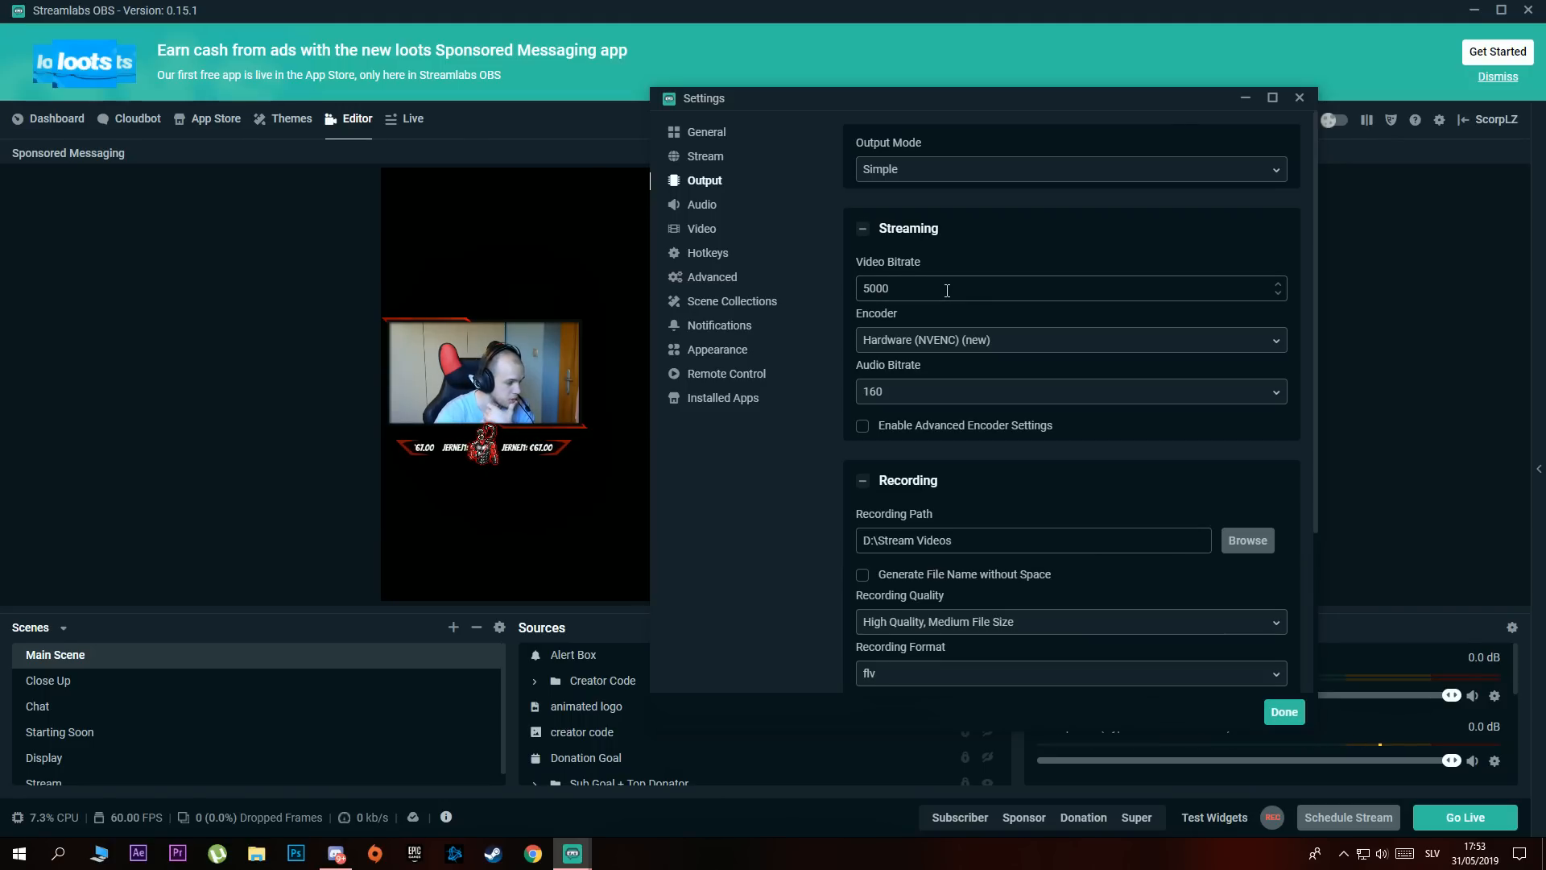
pyautogui.moveTo(889, 292)
pyautogui.mouseDown()
pyautogui.moveTo(858, 299)
pyautogui.moveTo(868, 289)
pyautogui.mouseUp()
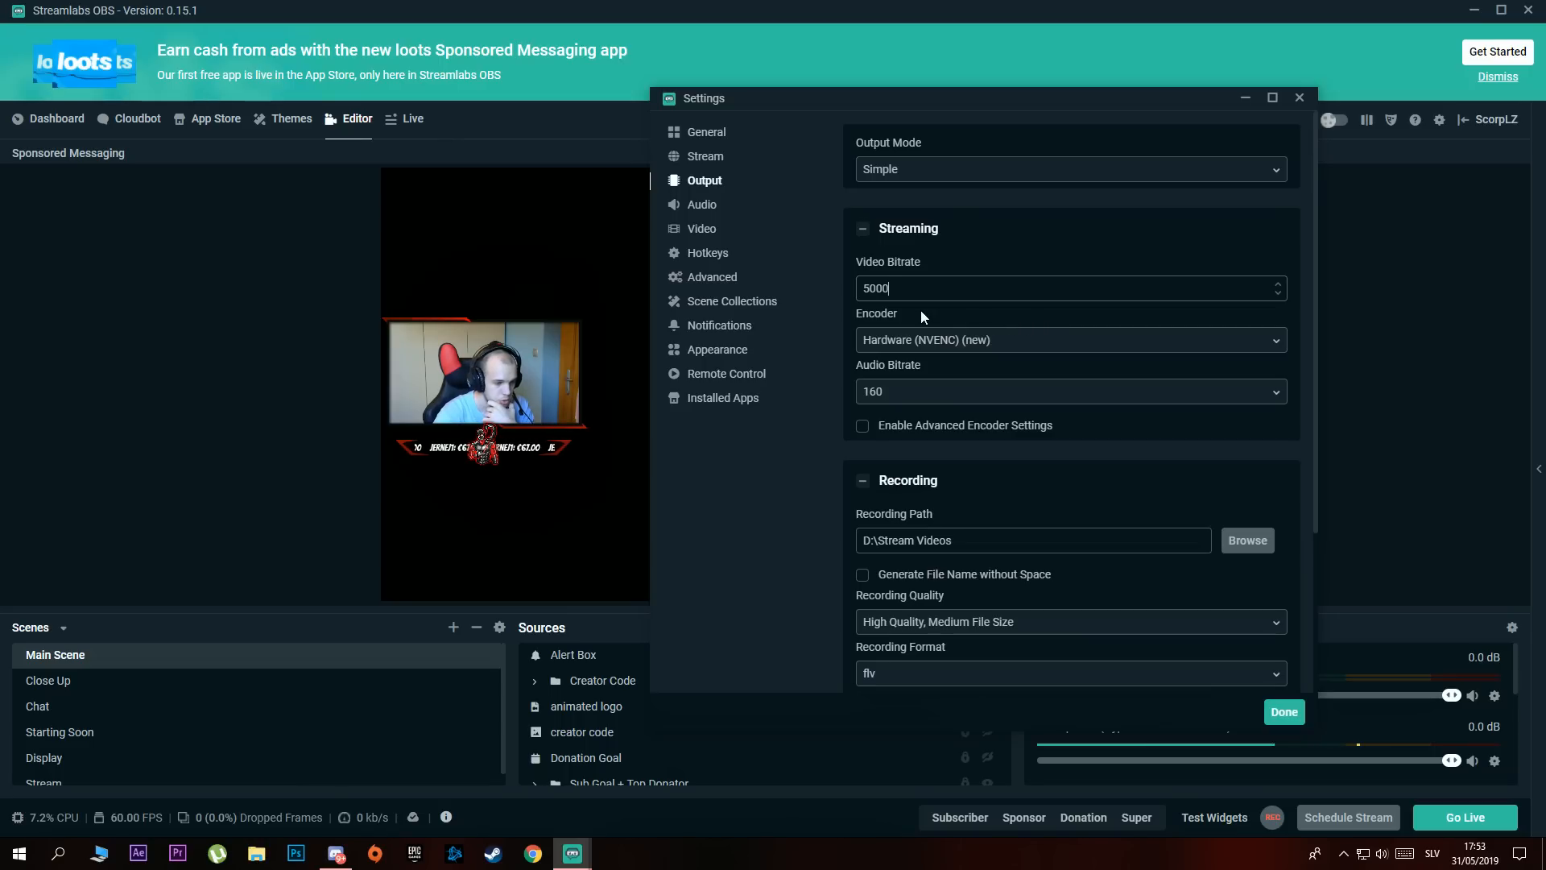
pyautogui.click(1222, 349)
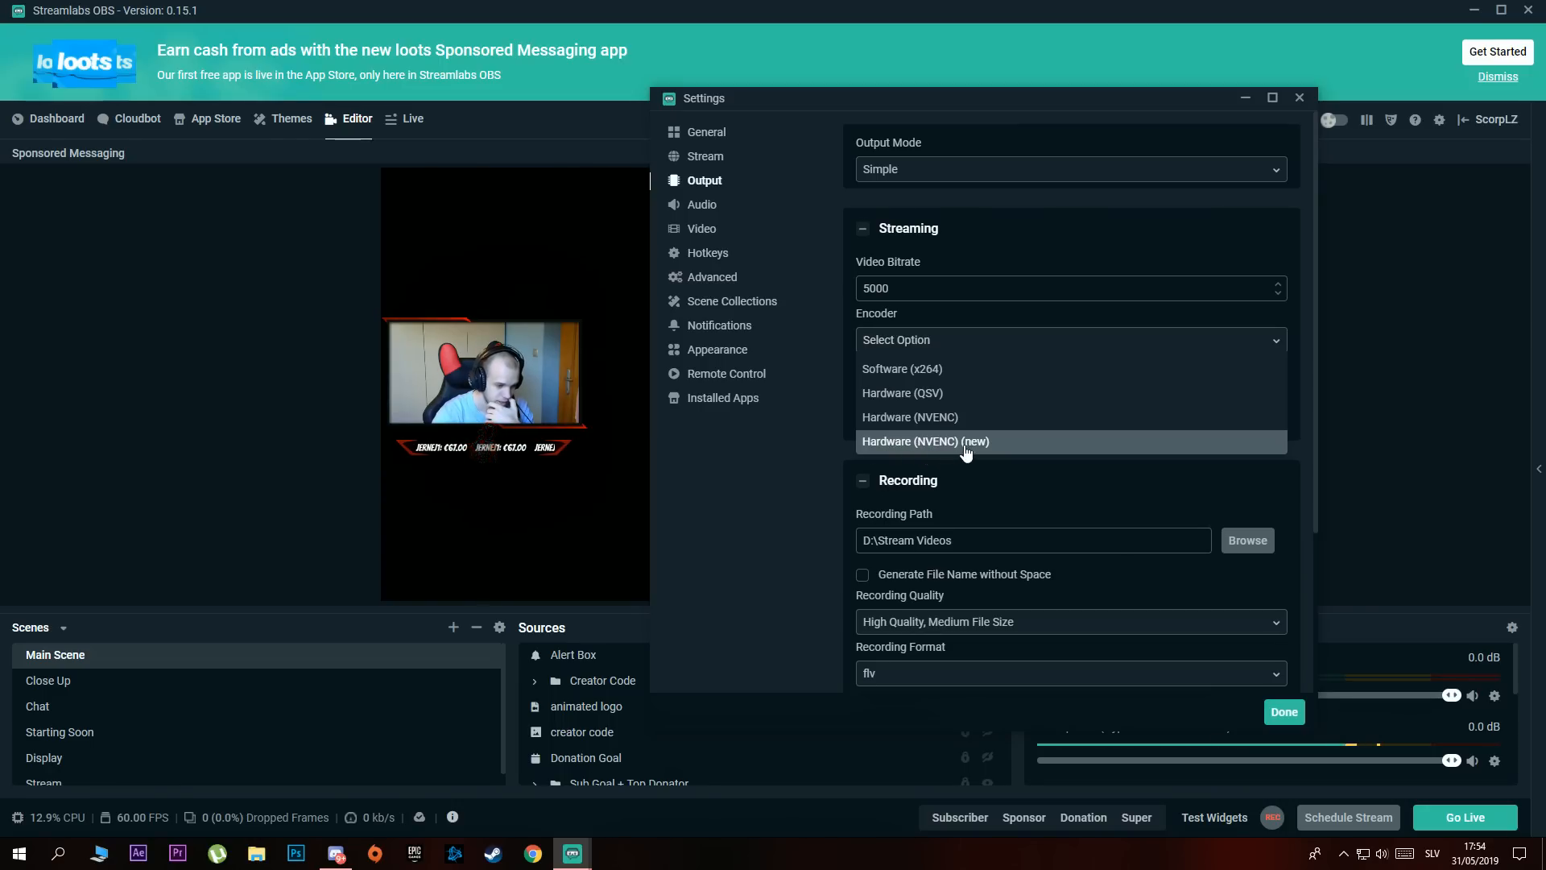
pyautogui.click(1012, 444)
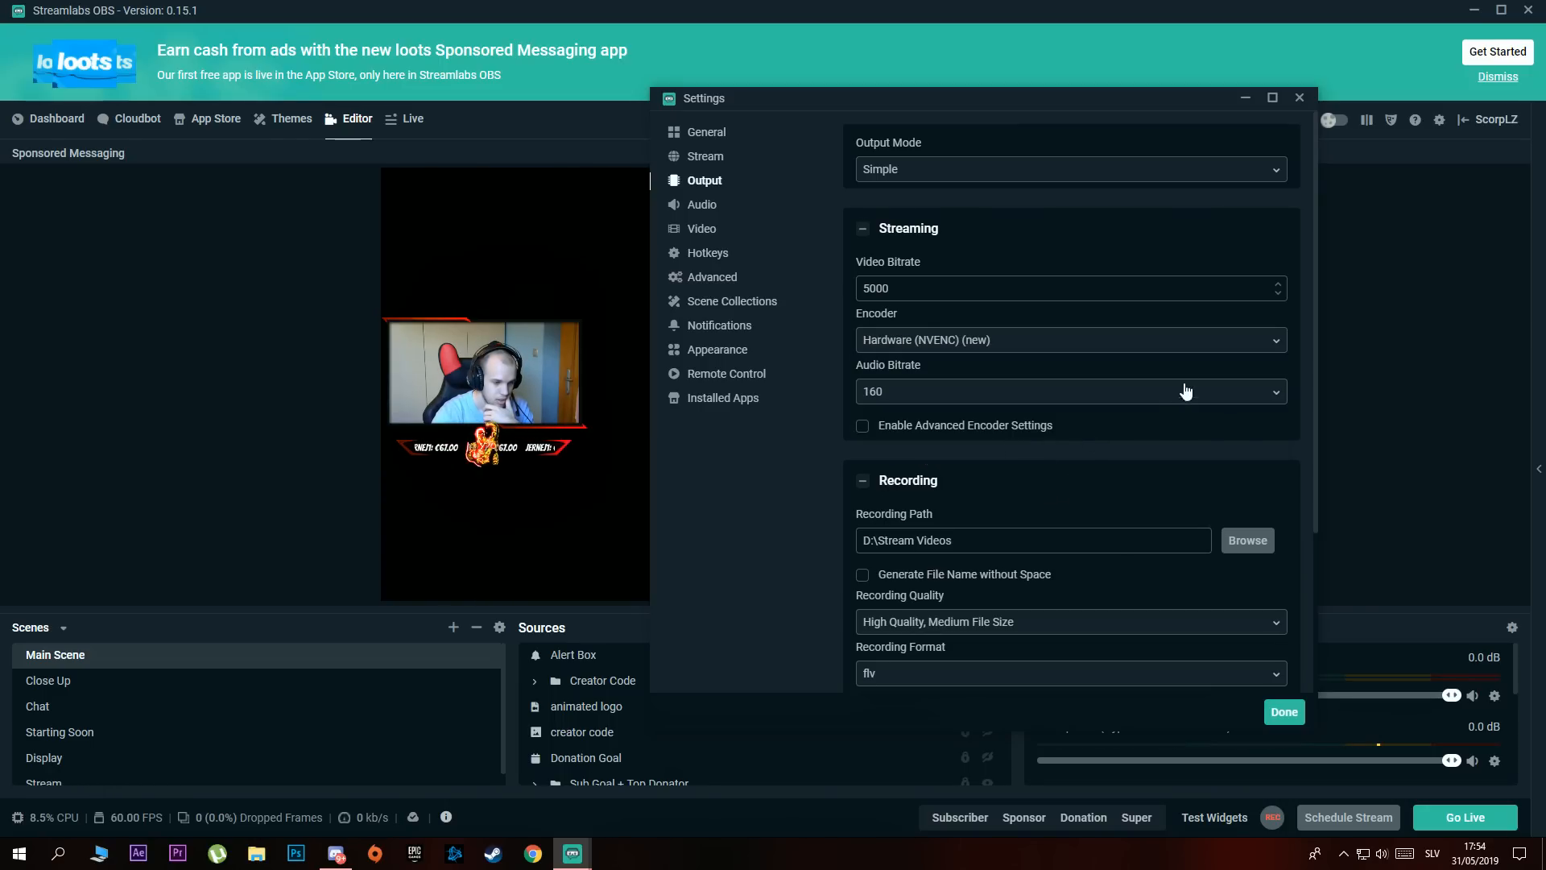
pyautogui.click(1193, 342)
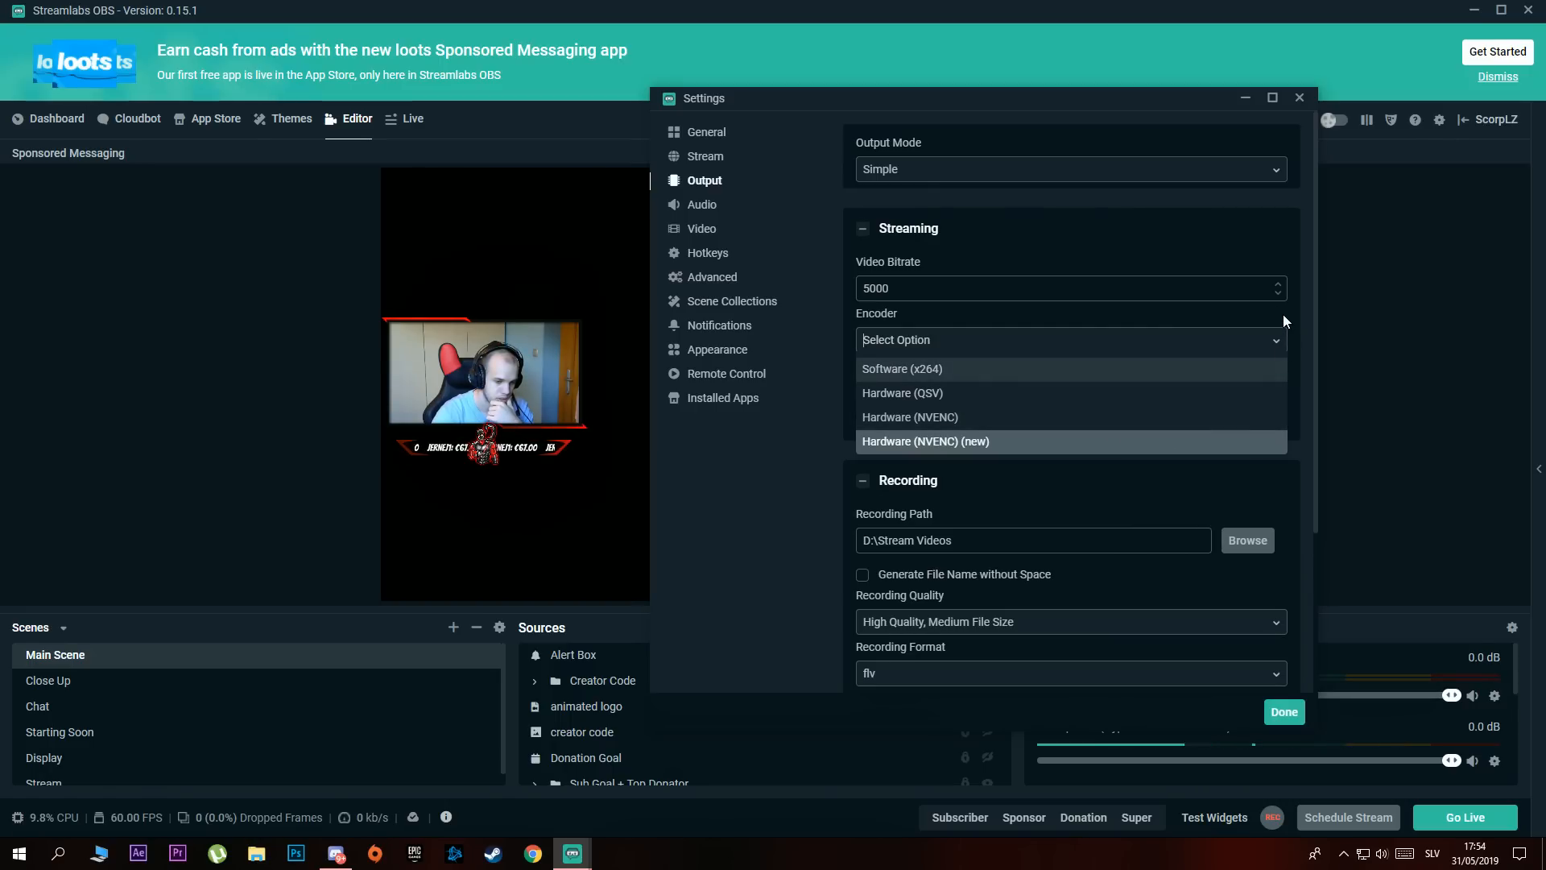
pyautogui.press('Return')
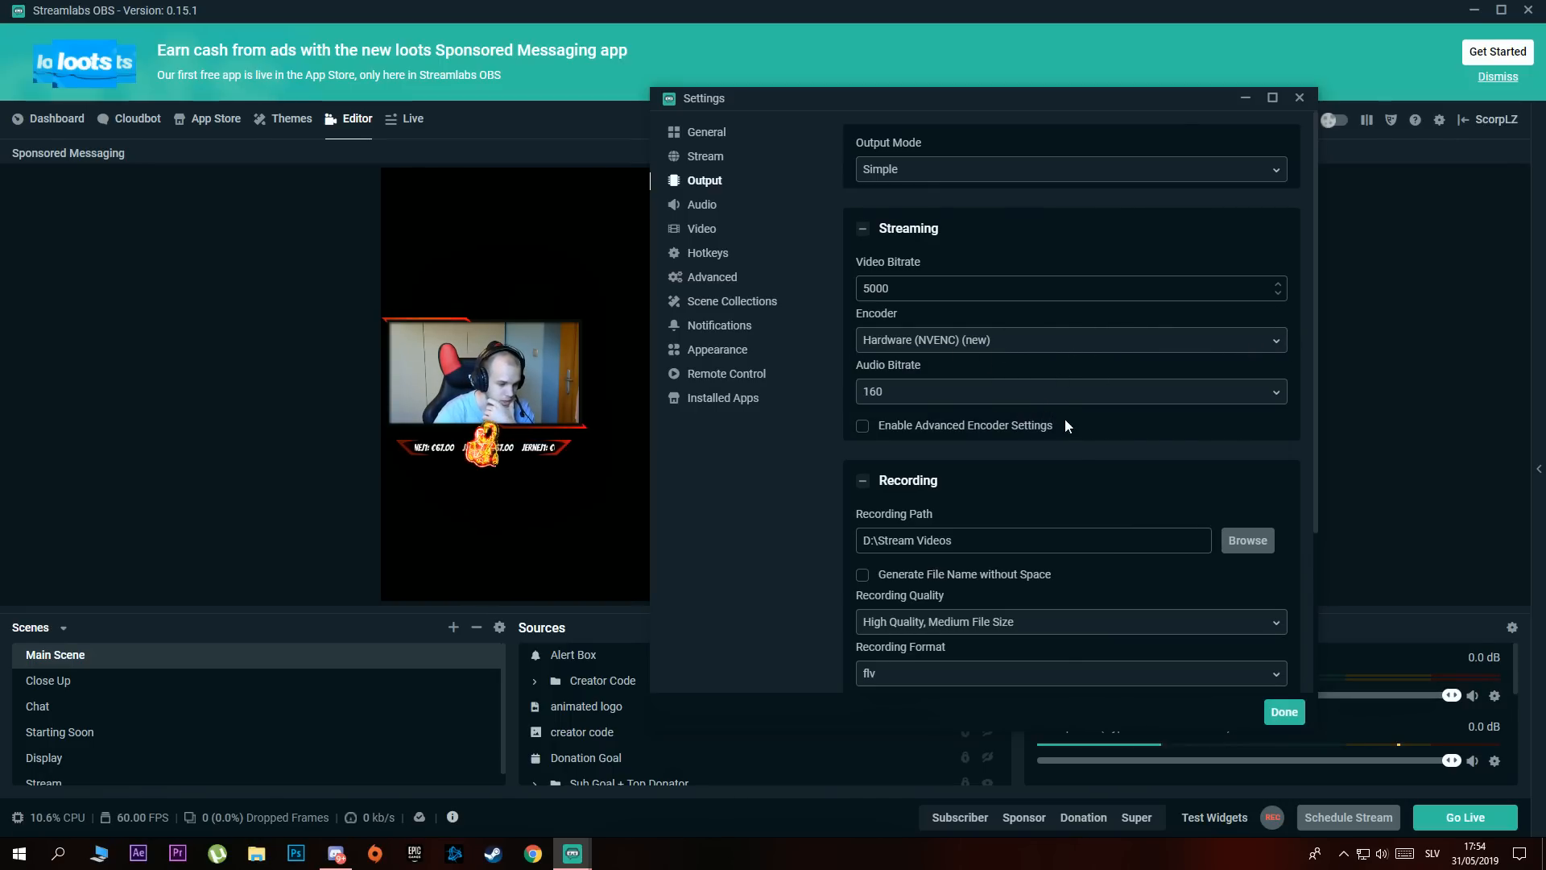
# Review the recording settings in the output options, and check the Video resolution and FPS and the Audio device settings
pyautogui.scroll(-3, 1123, 418)
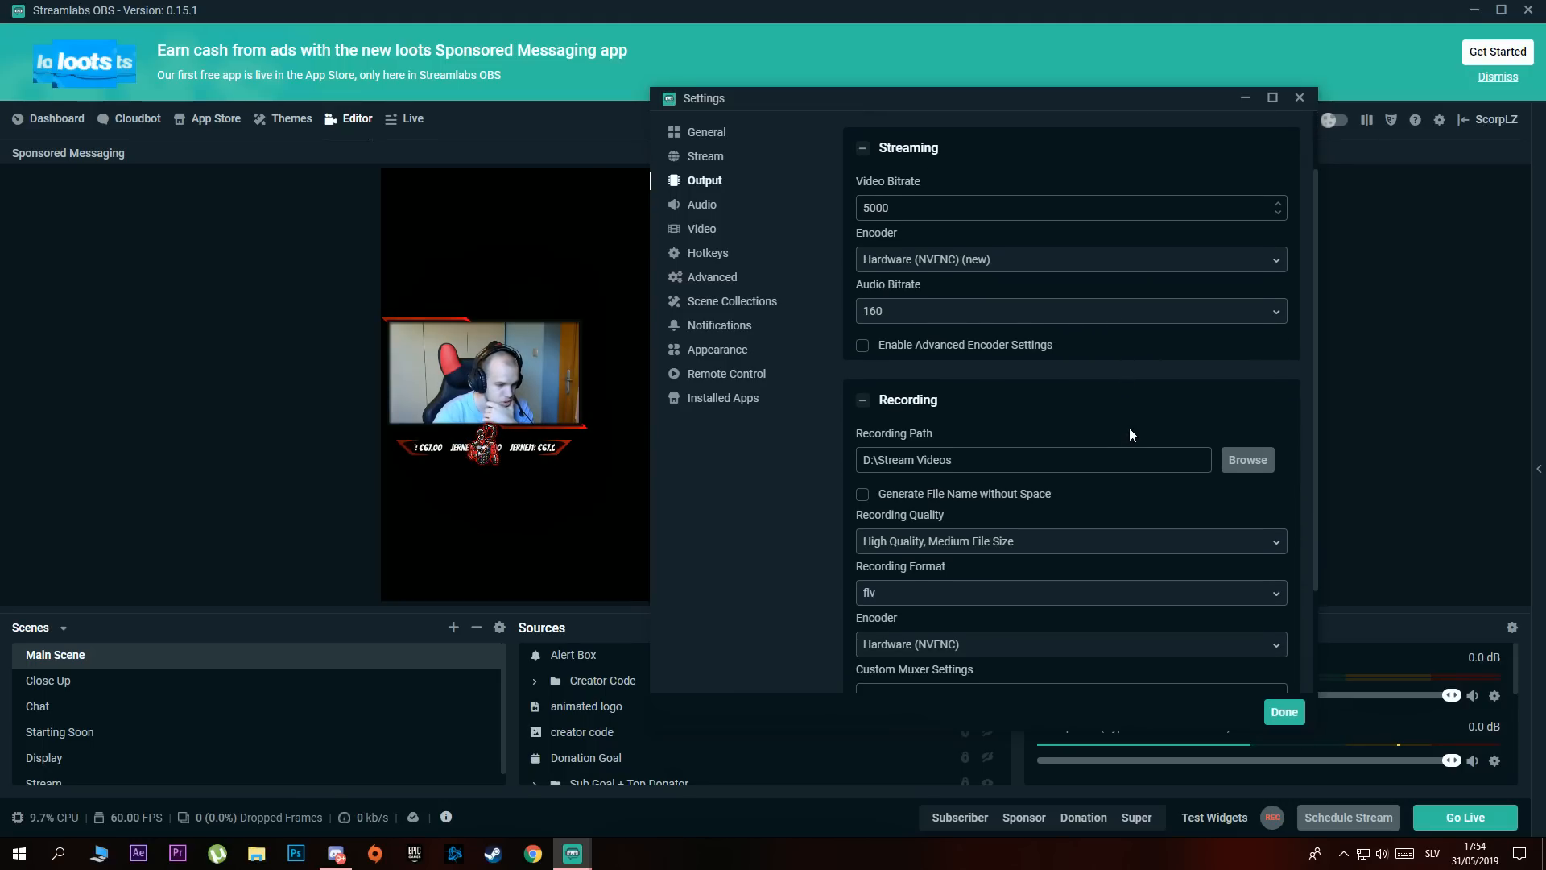
pyautogui.scroll(-1, 1129, 434)
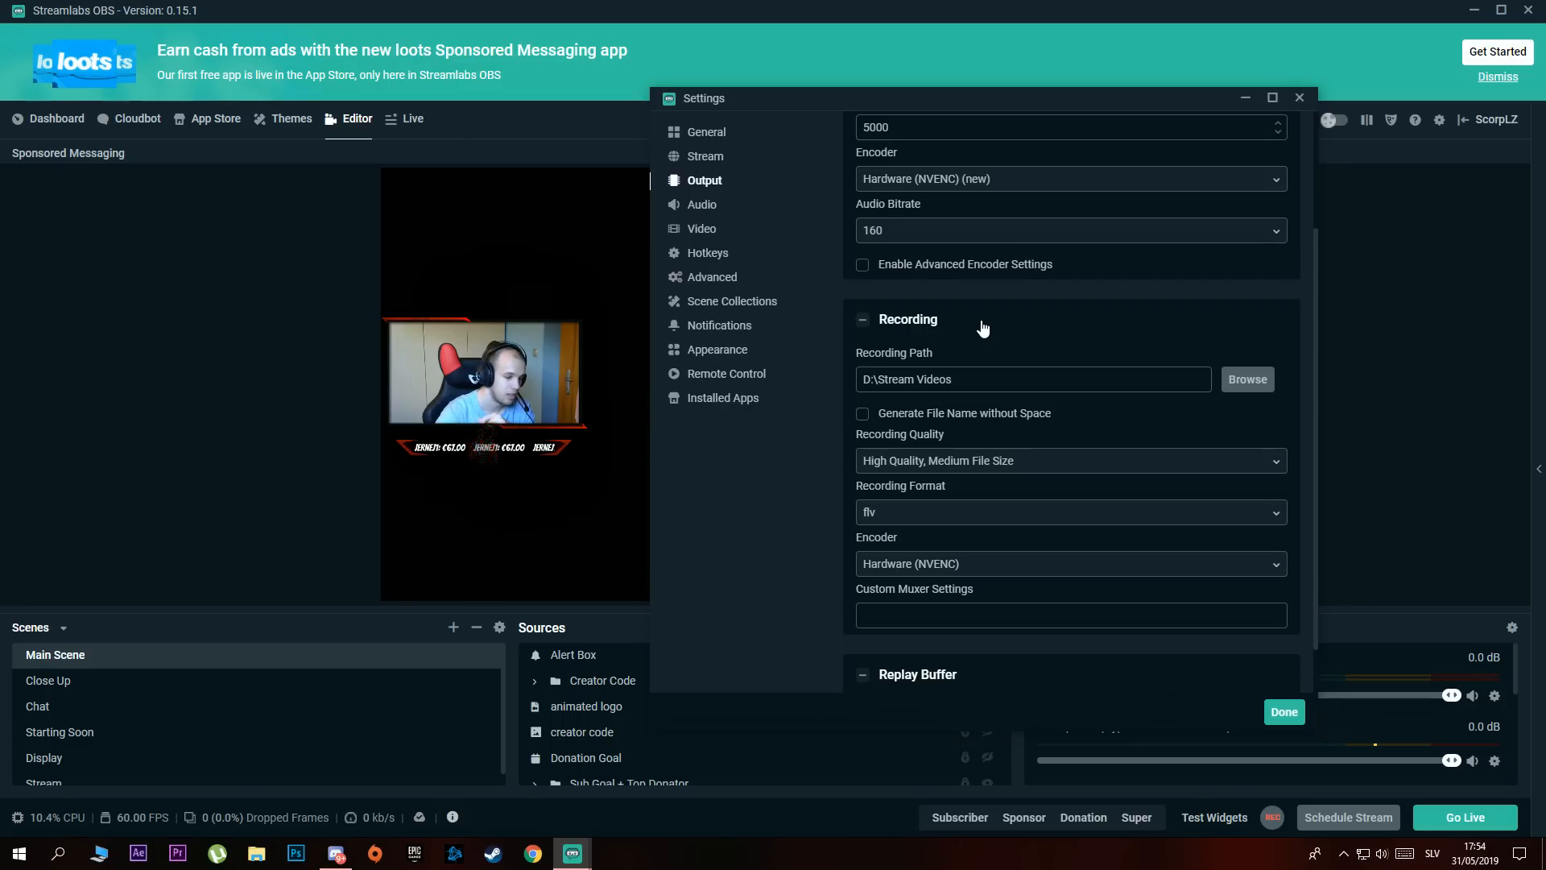
pyautogui.scroll(3, 1037, 335)
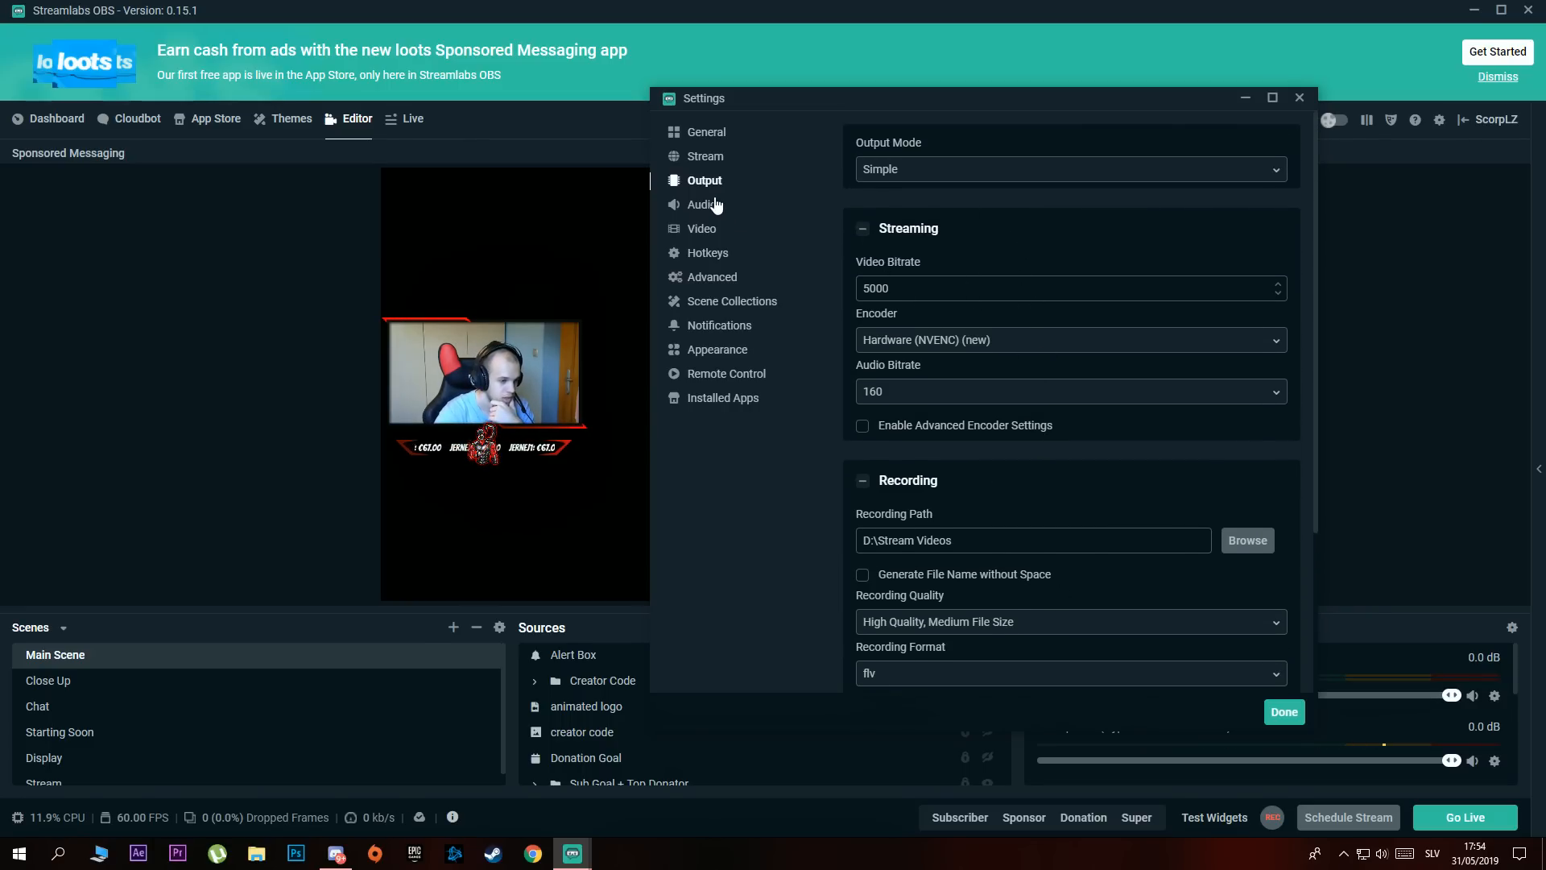
pyautogui.click(702, 230)
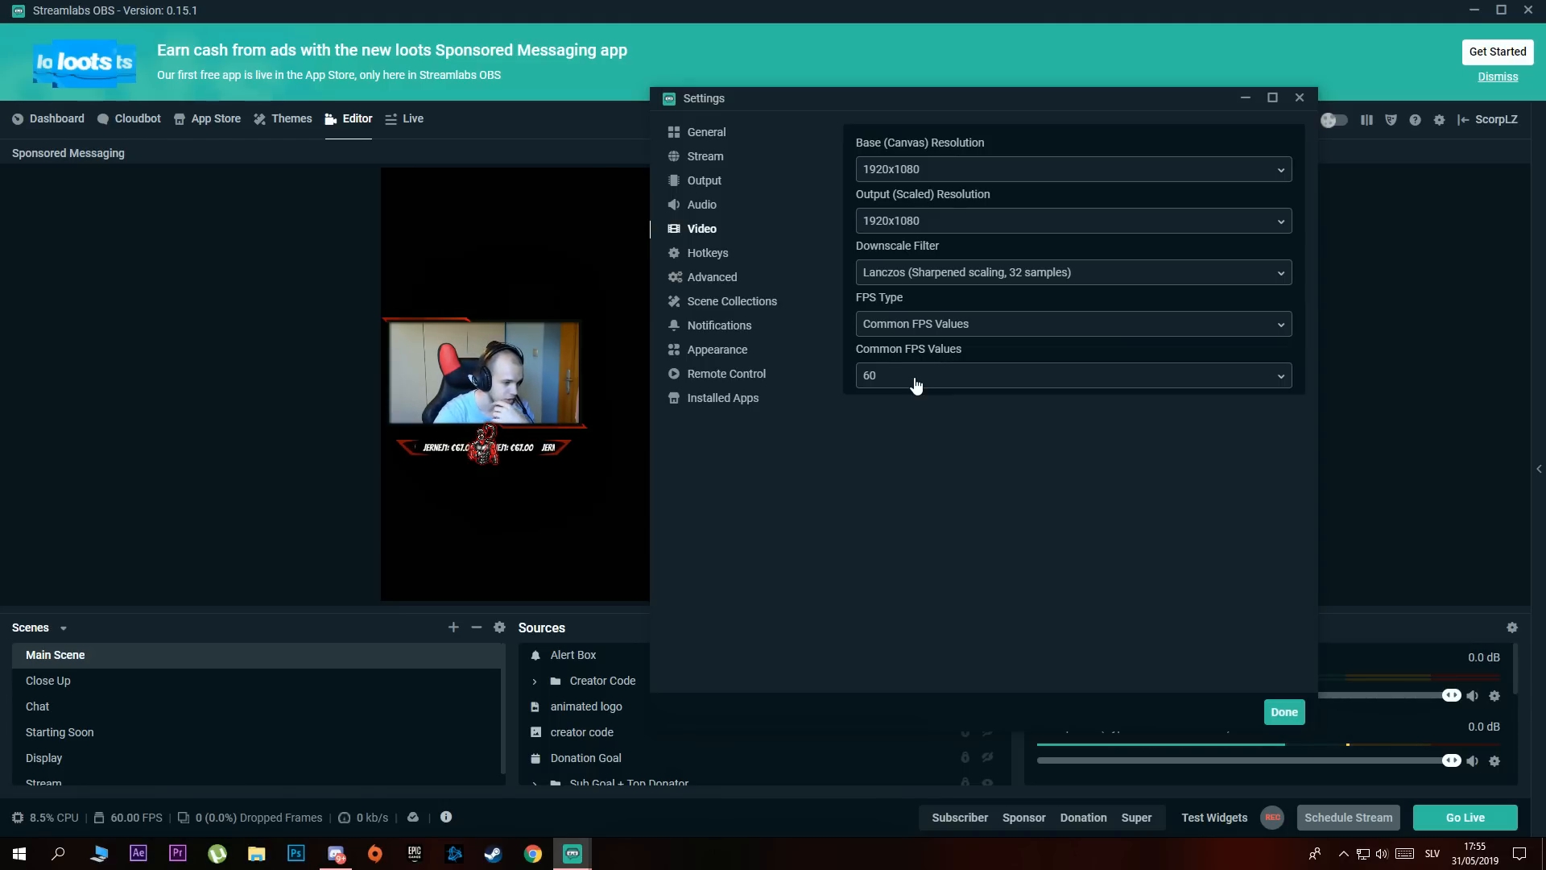
pyautogui.click(701, 206)
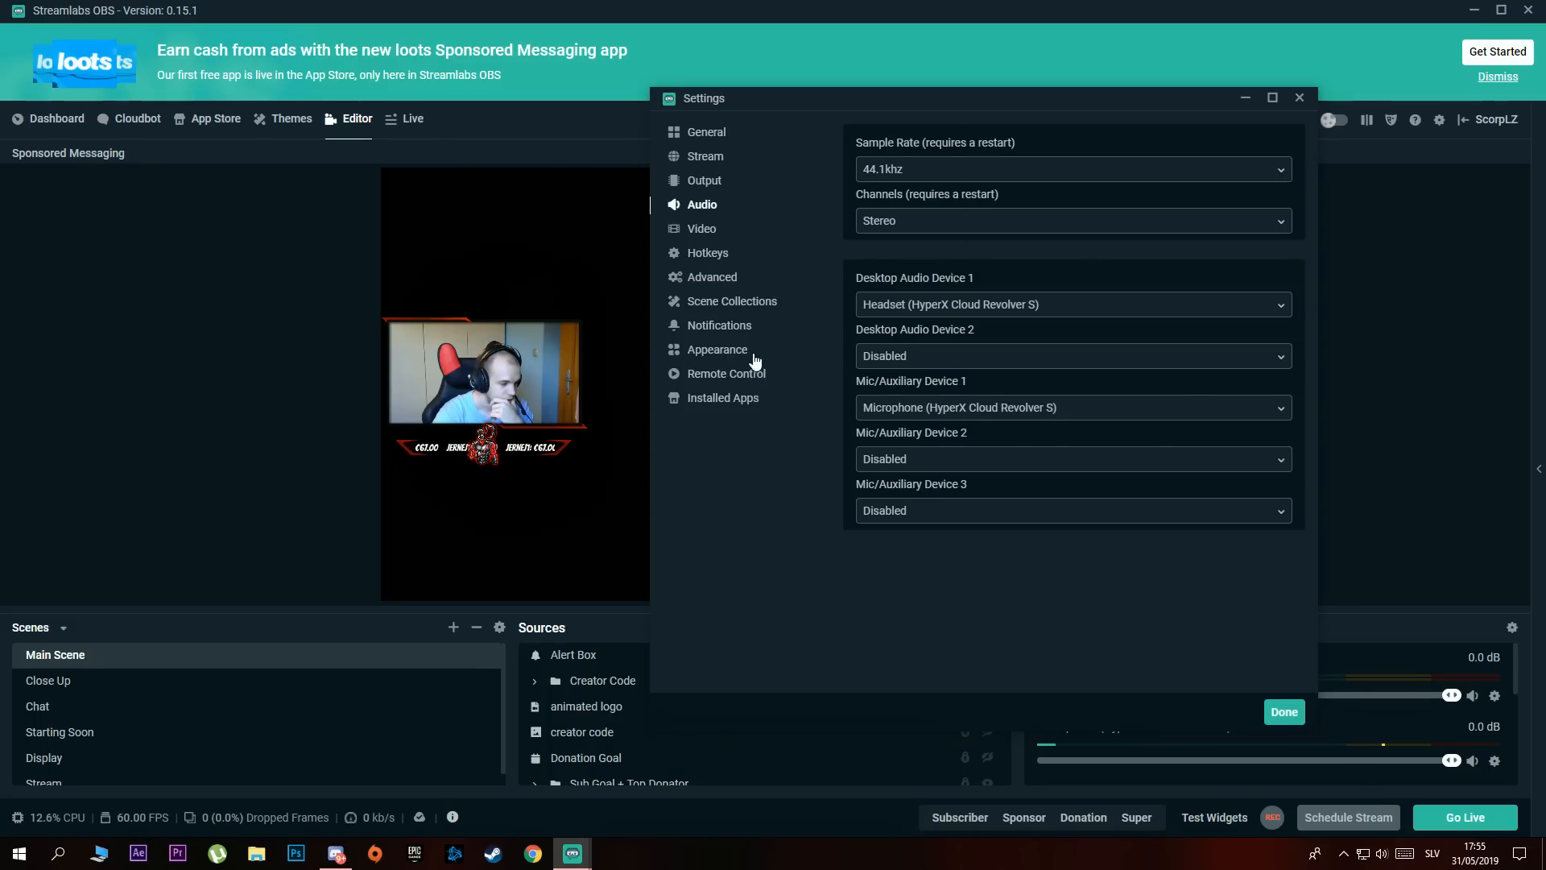
# Show the Hotkeys settings and look through the streaming, recording, scene and source hotkeys
pyautogui.click(715, 251)
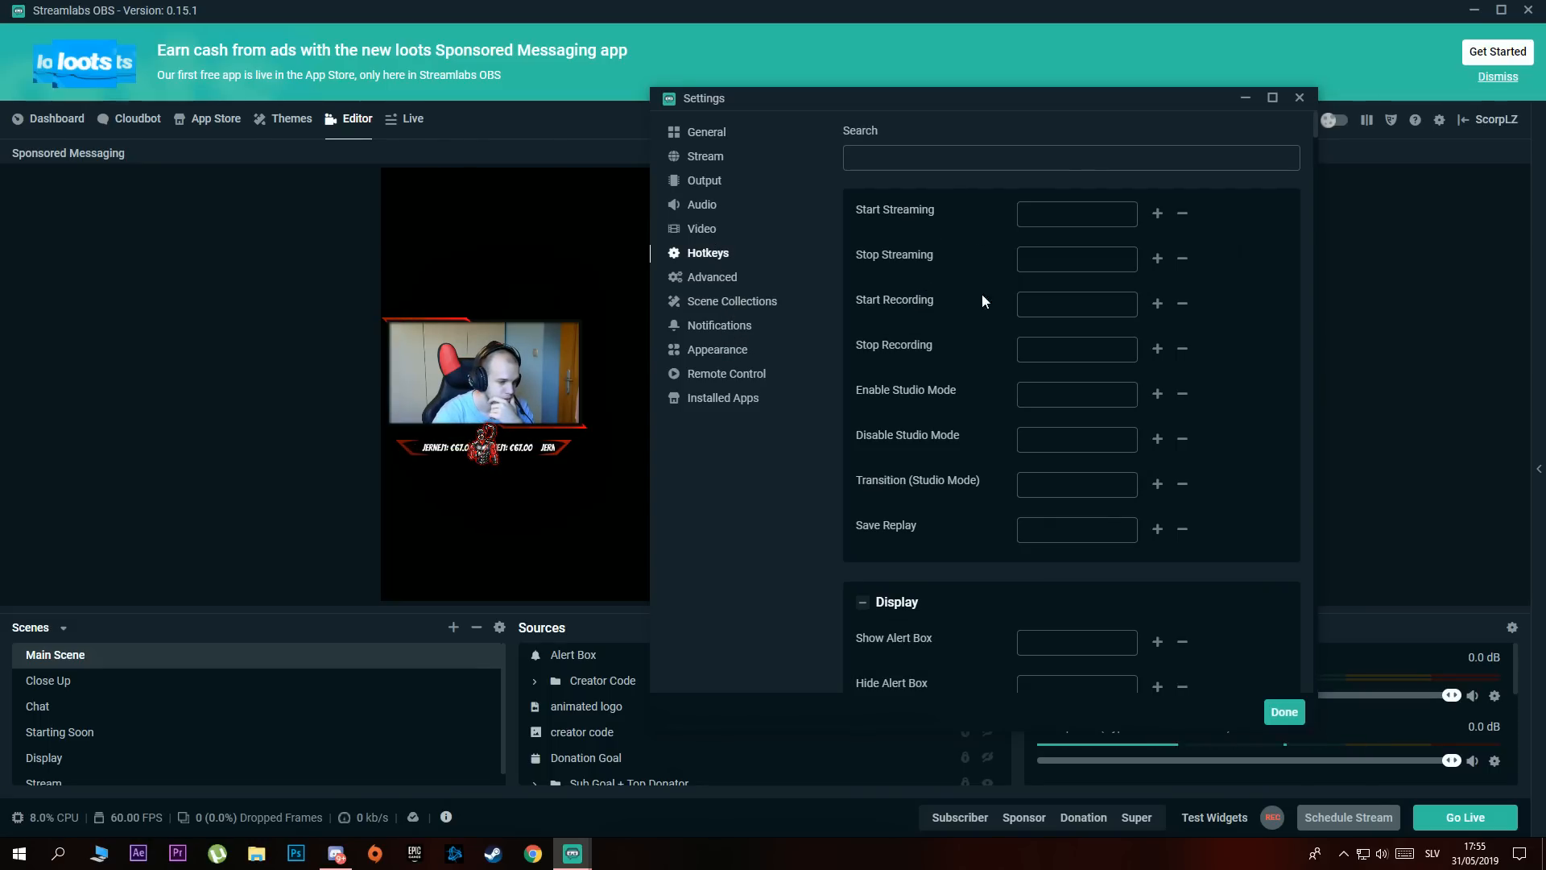
pyautogui.scroll(-10, 987, 306)
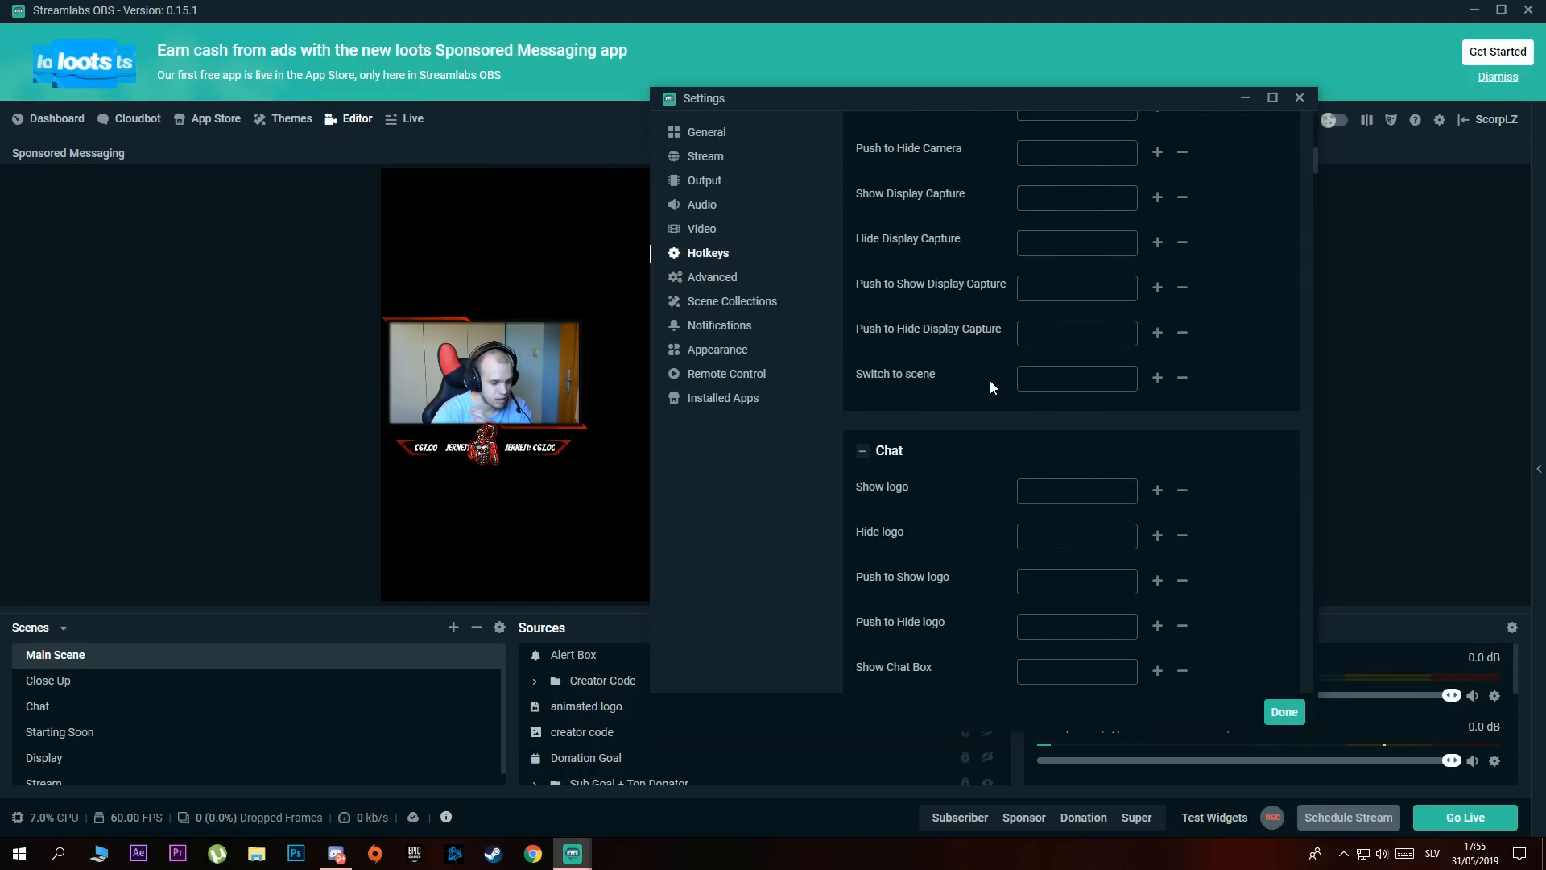
pyautogui.scroll(-1, 991, 388)
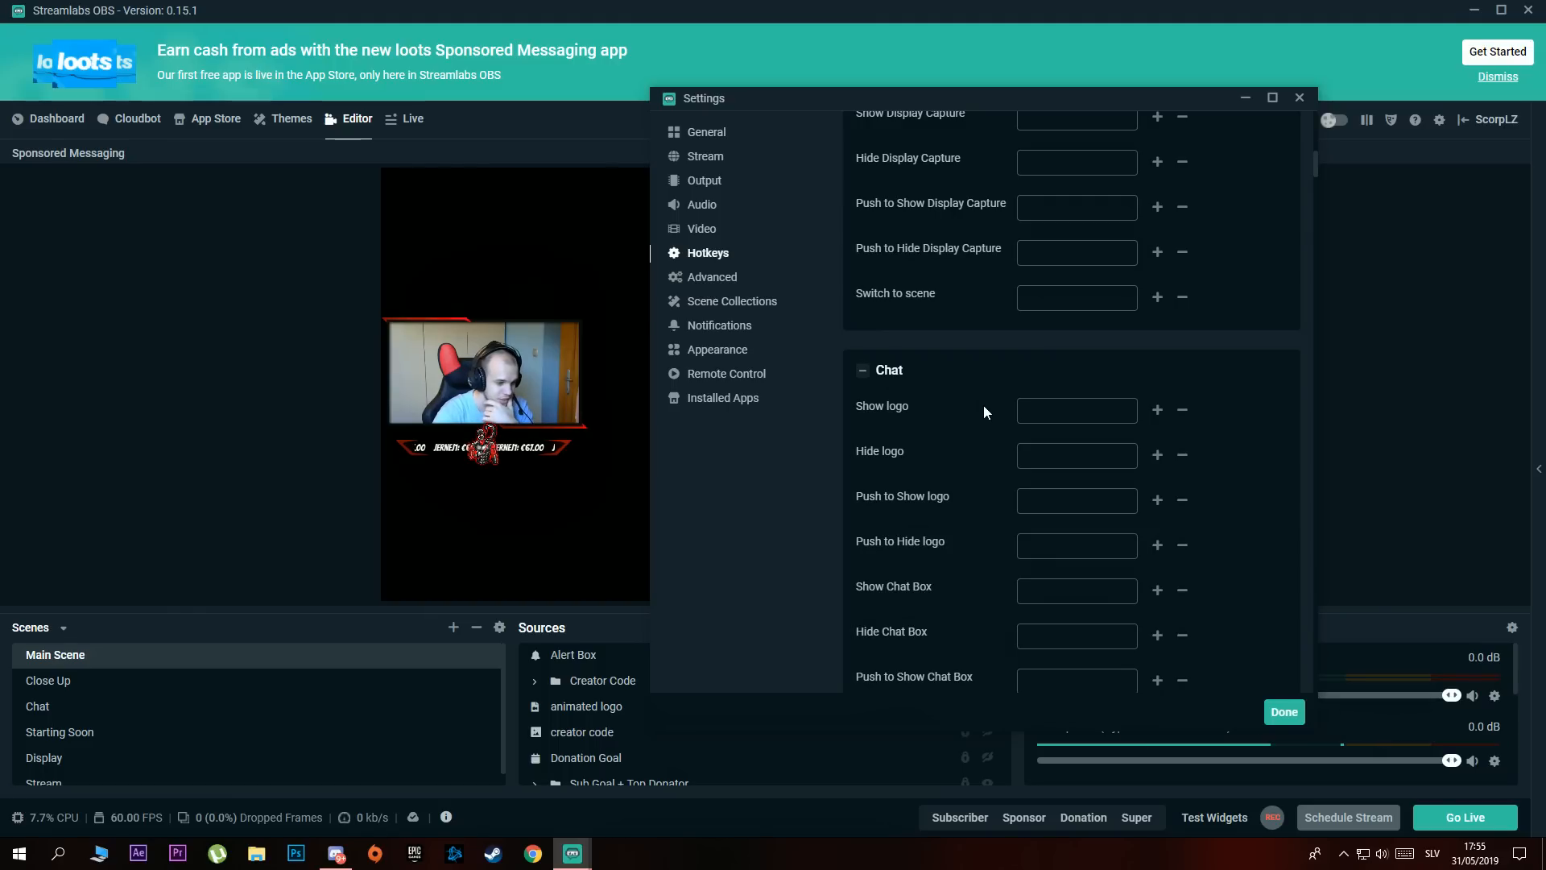
pyautogui.scroll(-4, 983, 405)
pyautogui.scroll(-4, 993, 406)
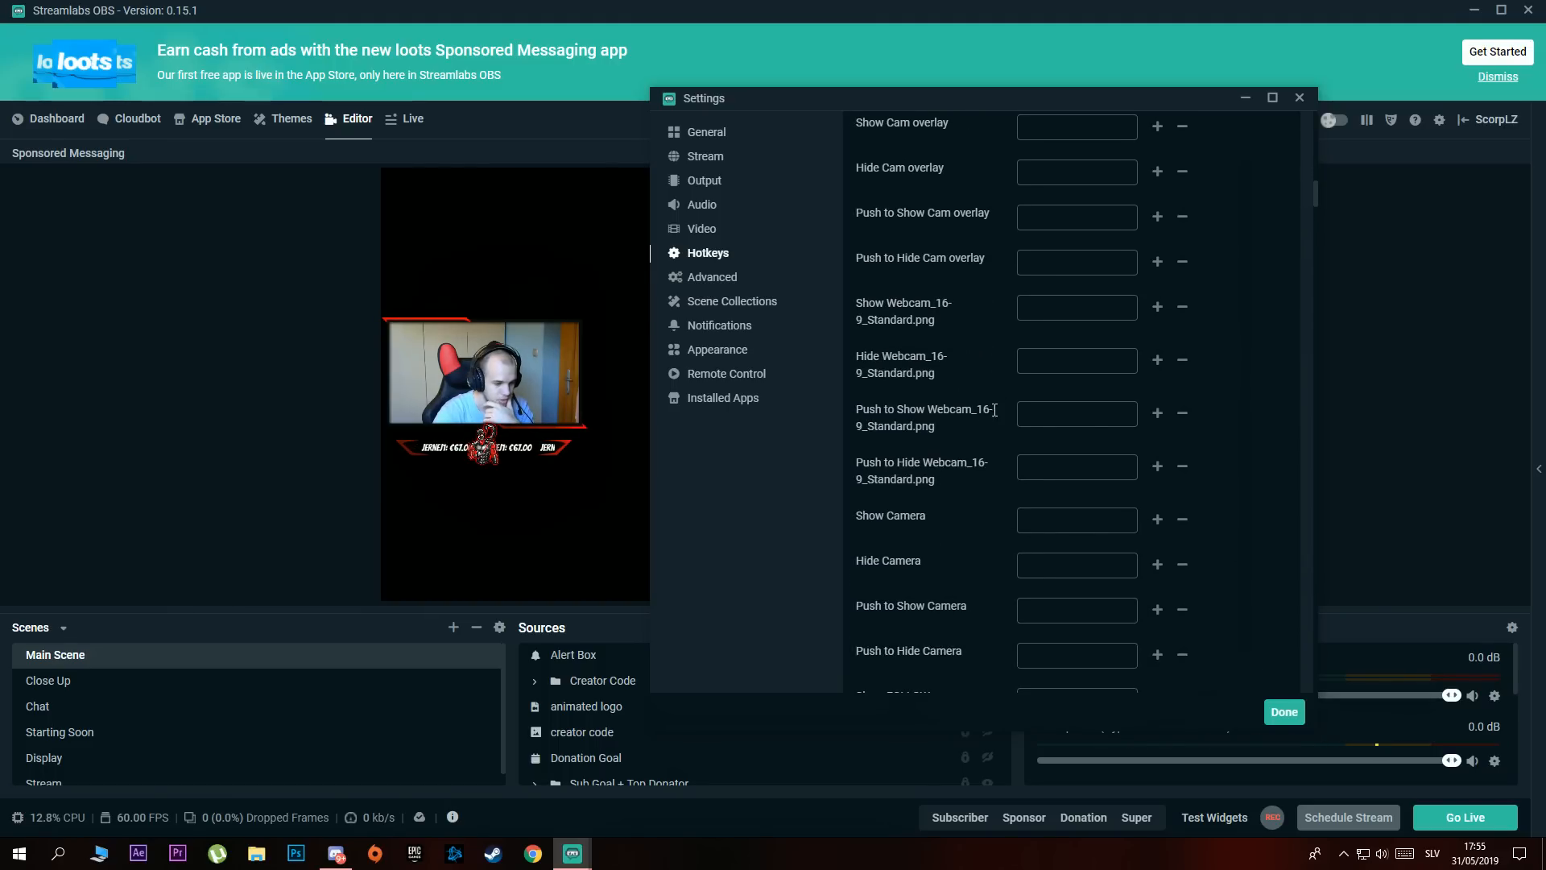
pyautogui.scroll(-20, 1072, 480)
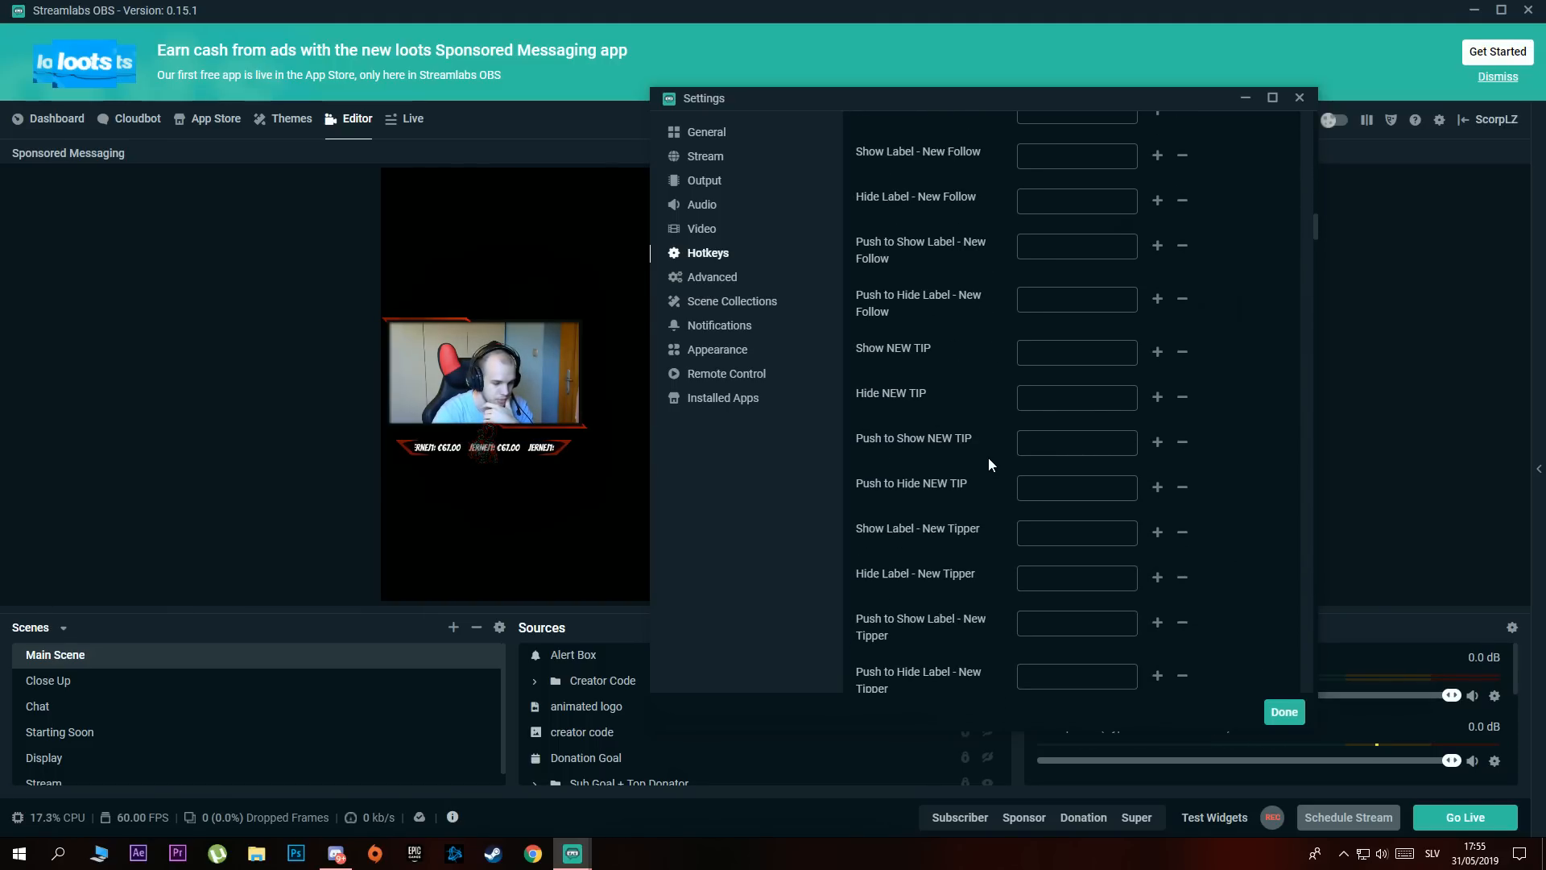
pyautogui.scroll(-10, 1005, 451)
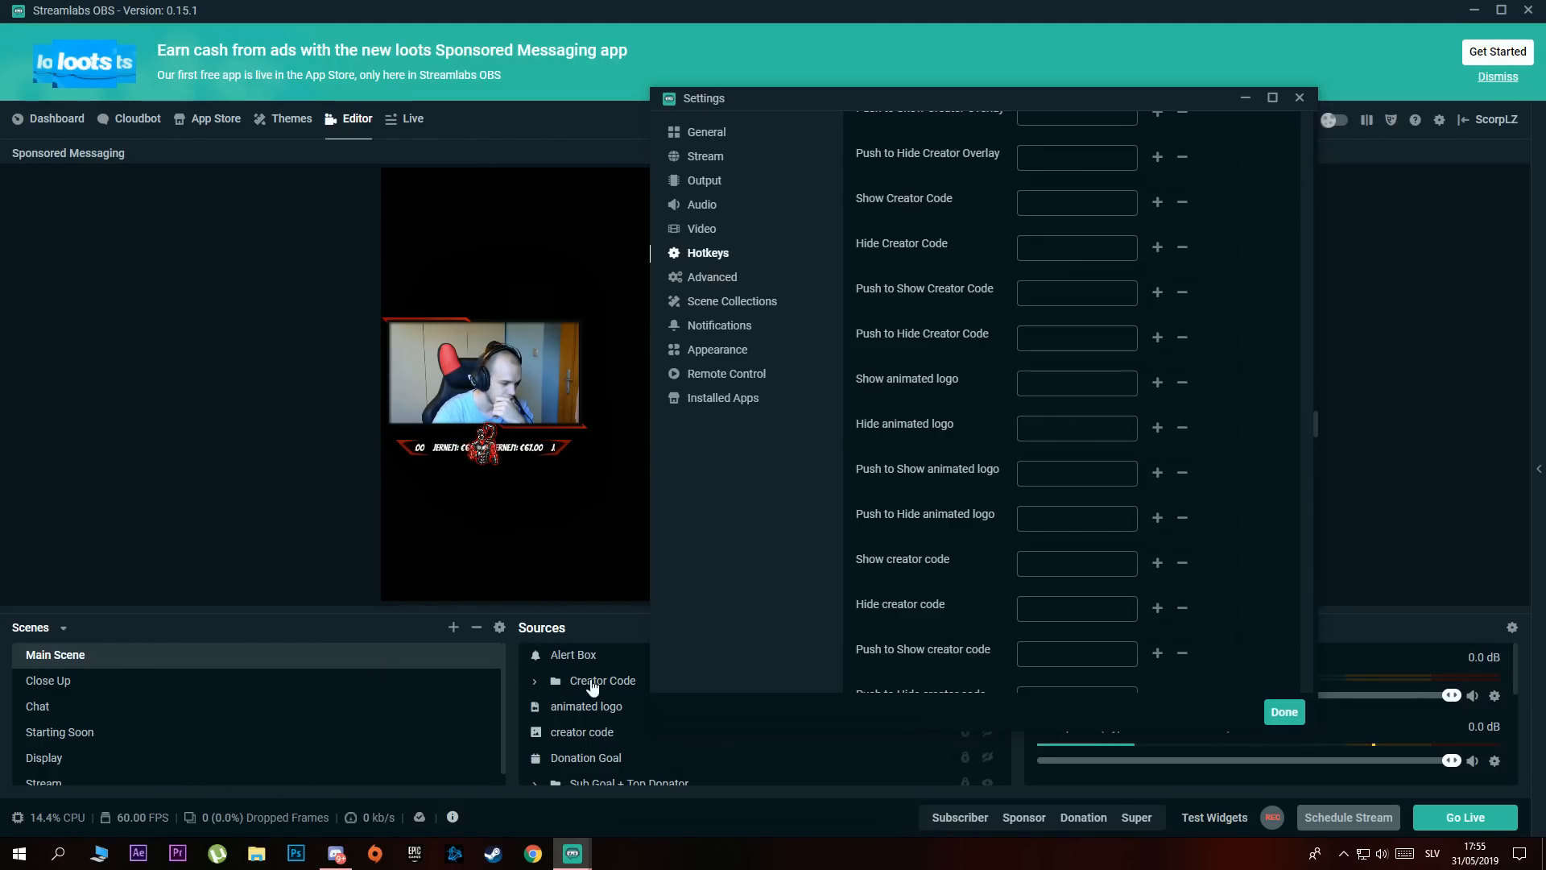
# Close the settings window and return to the editor with the Main Scene
pyautogui.click(1299, 97)
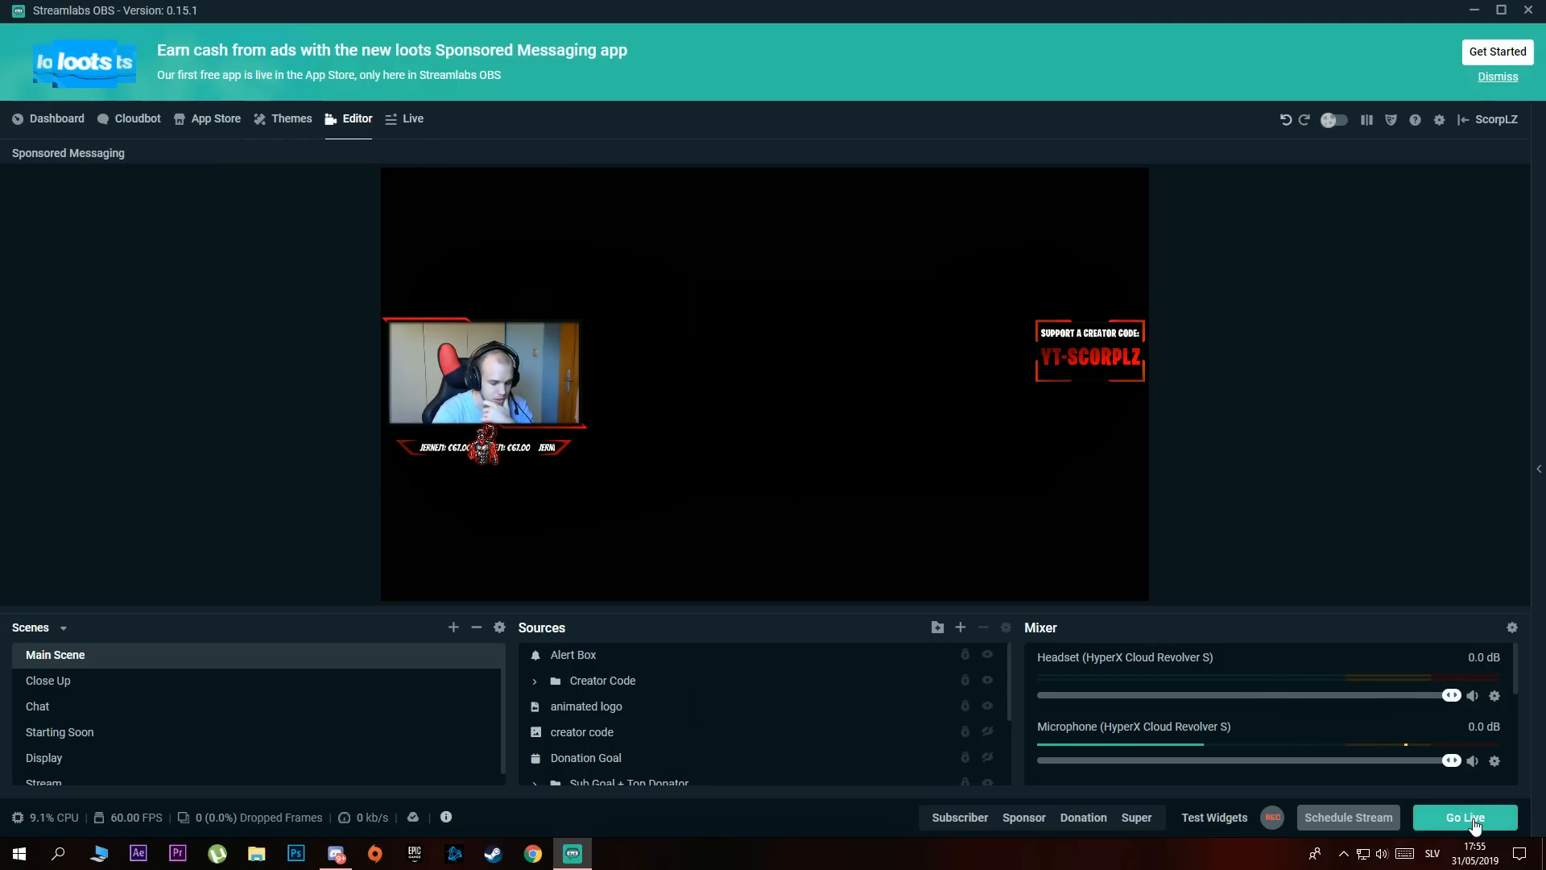
pyautogui.click(399, 124)
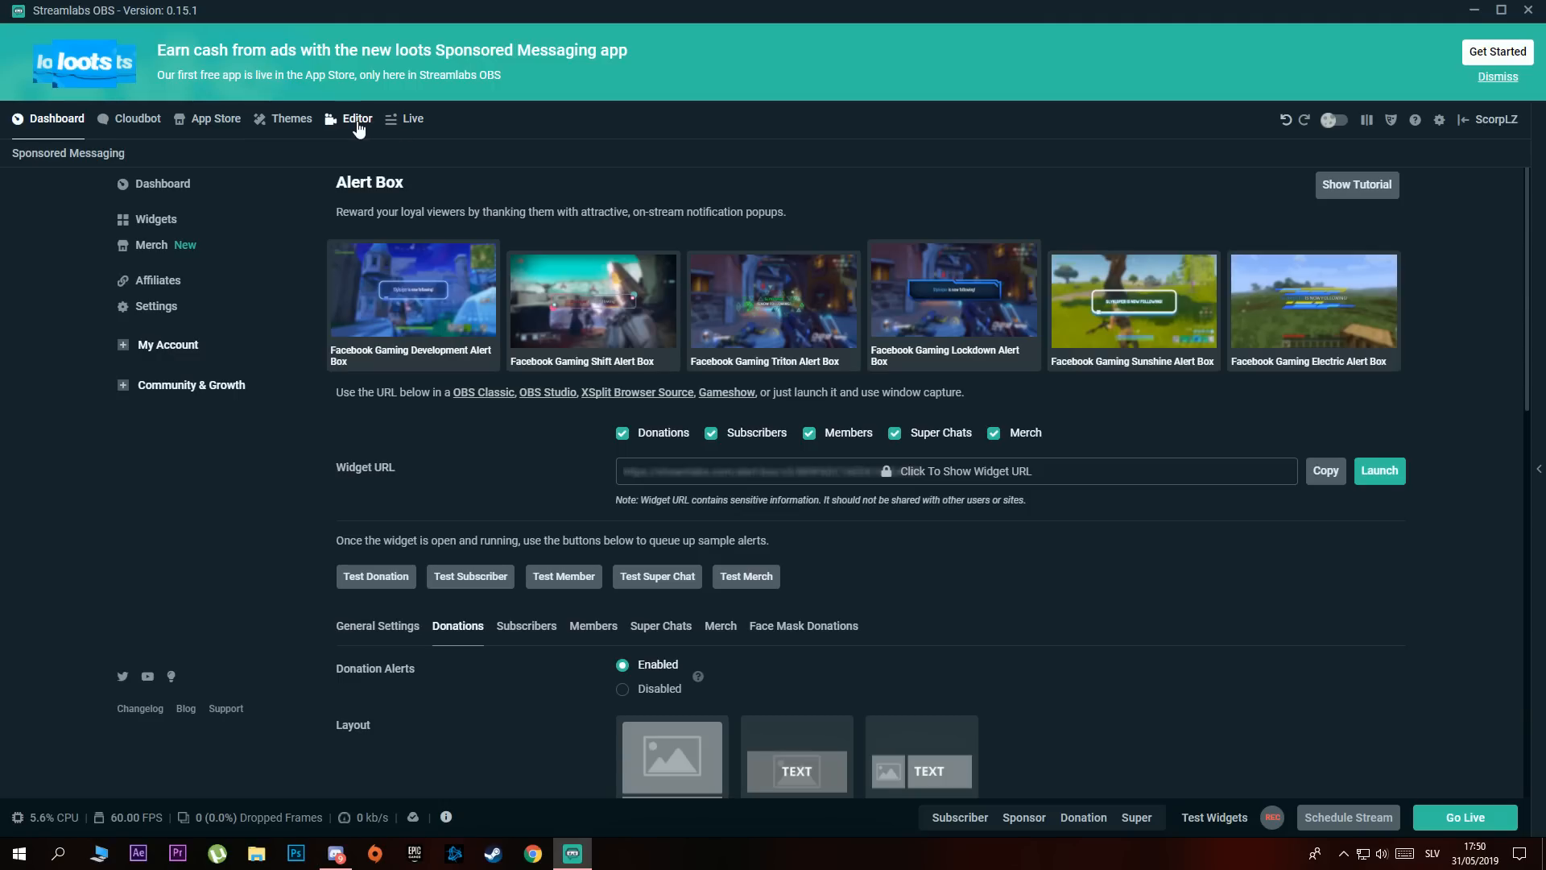
pyautogui.click(357, 122)
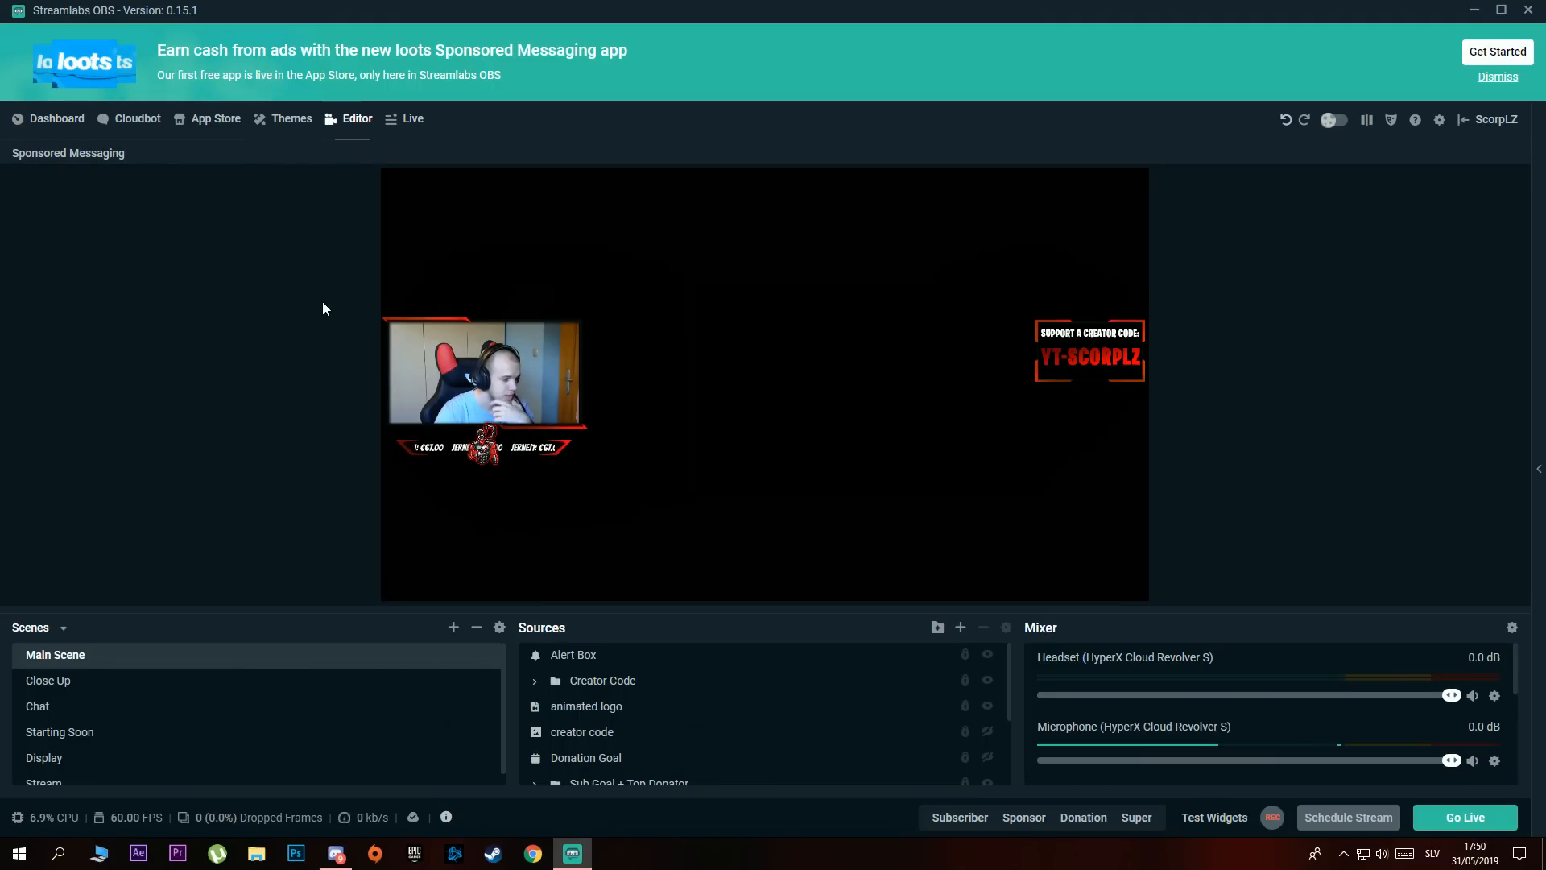